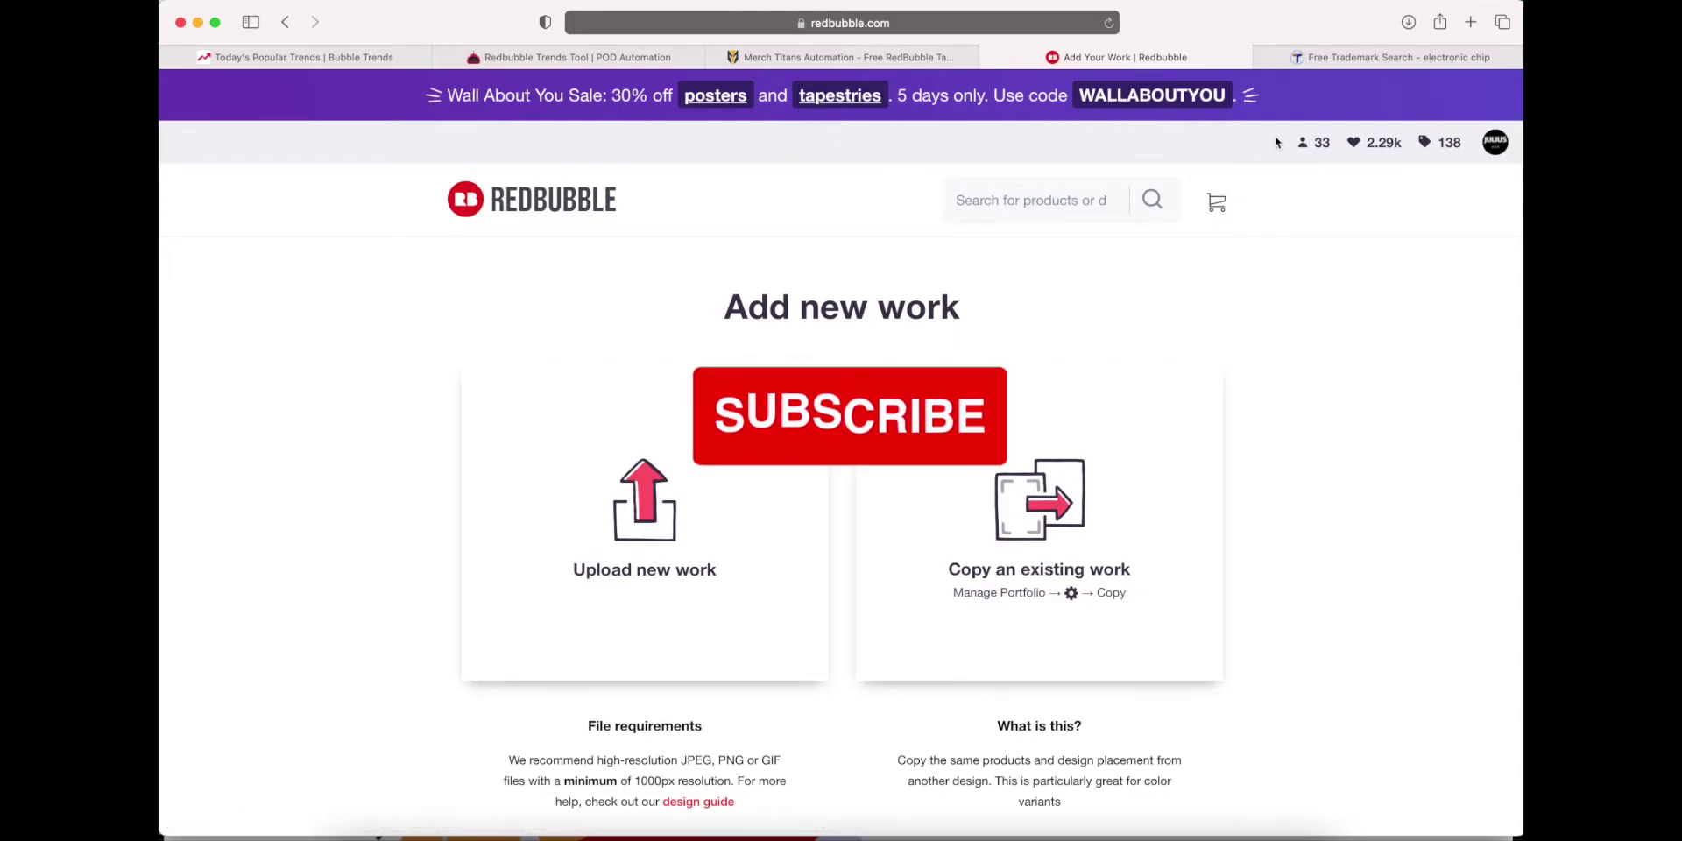
Go to Your Shop from the account avatar menu to reach the 1261-design shop page.
left_click(1496, 142)
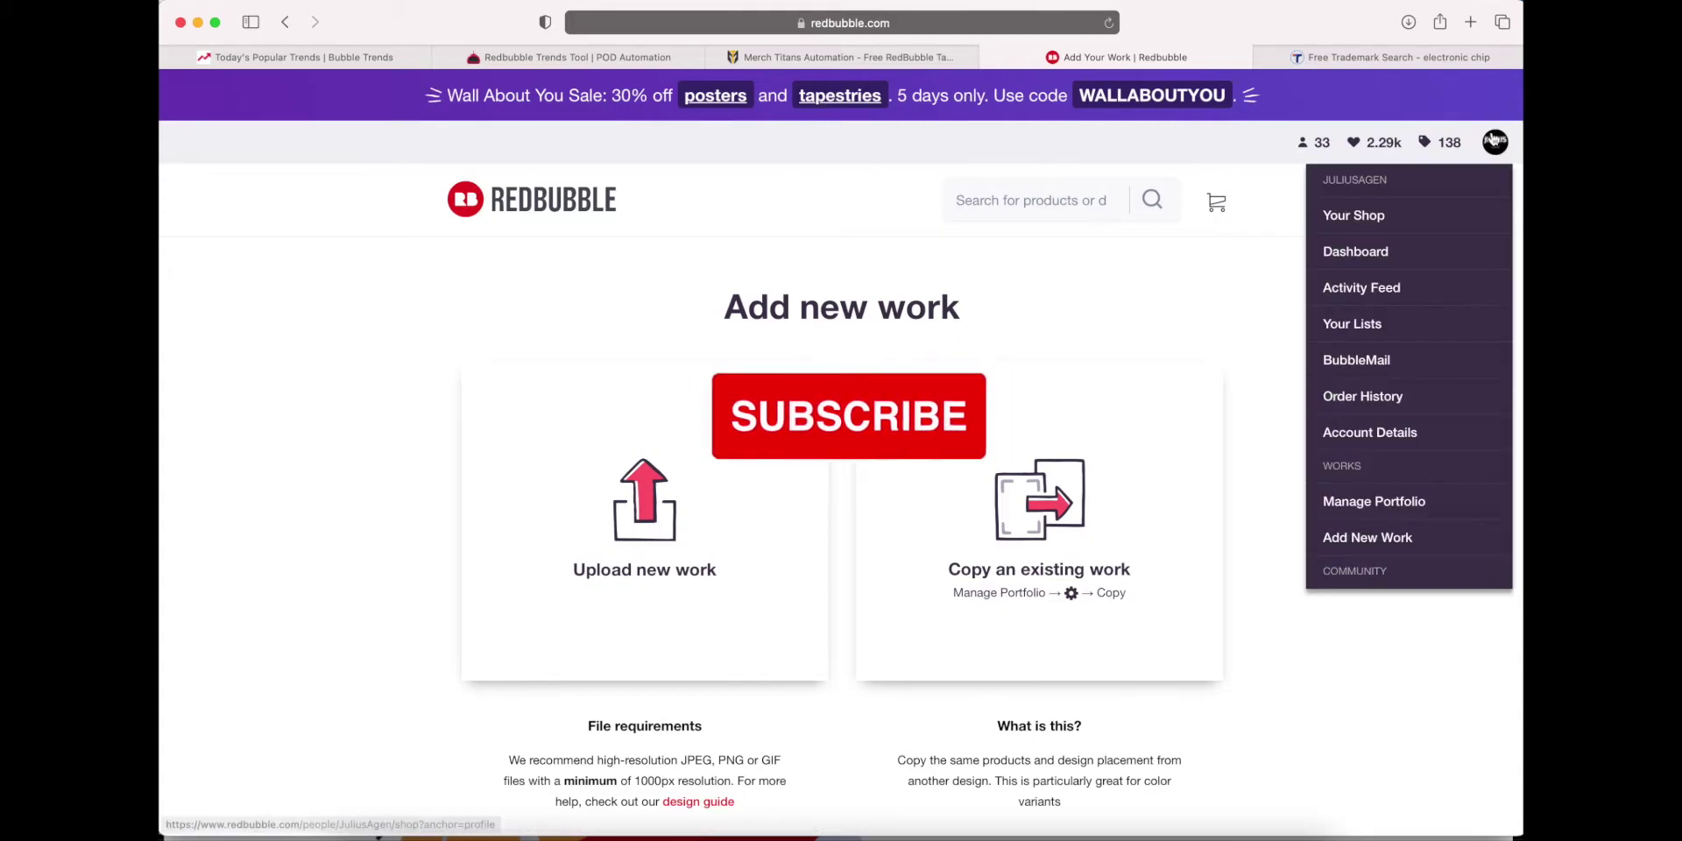
left_click(1414, 217)
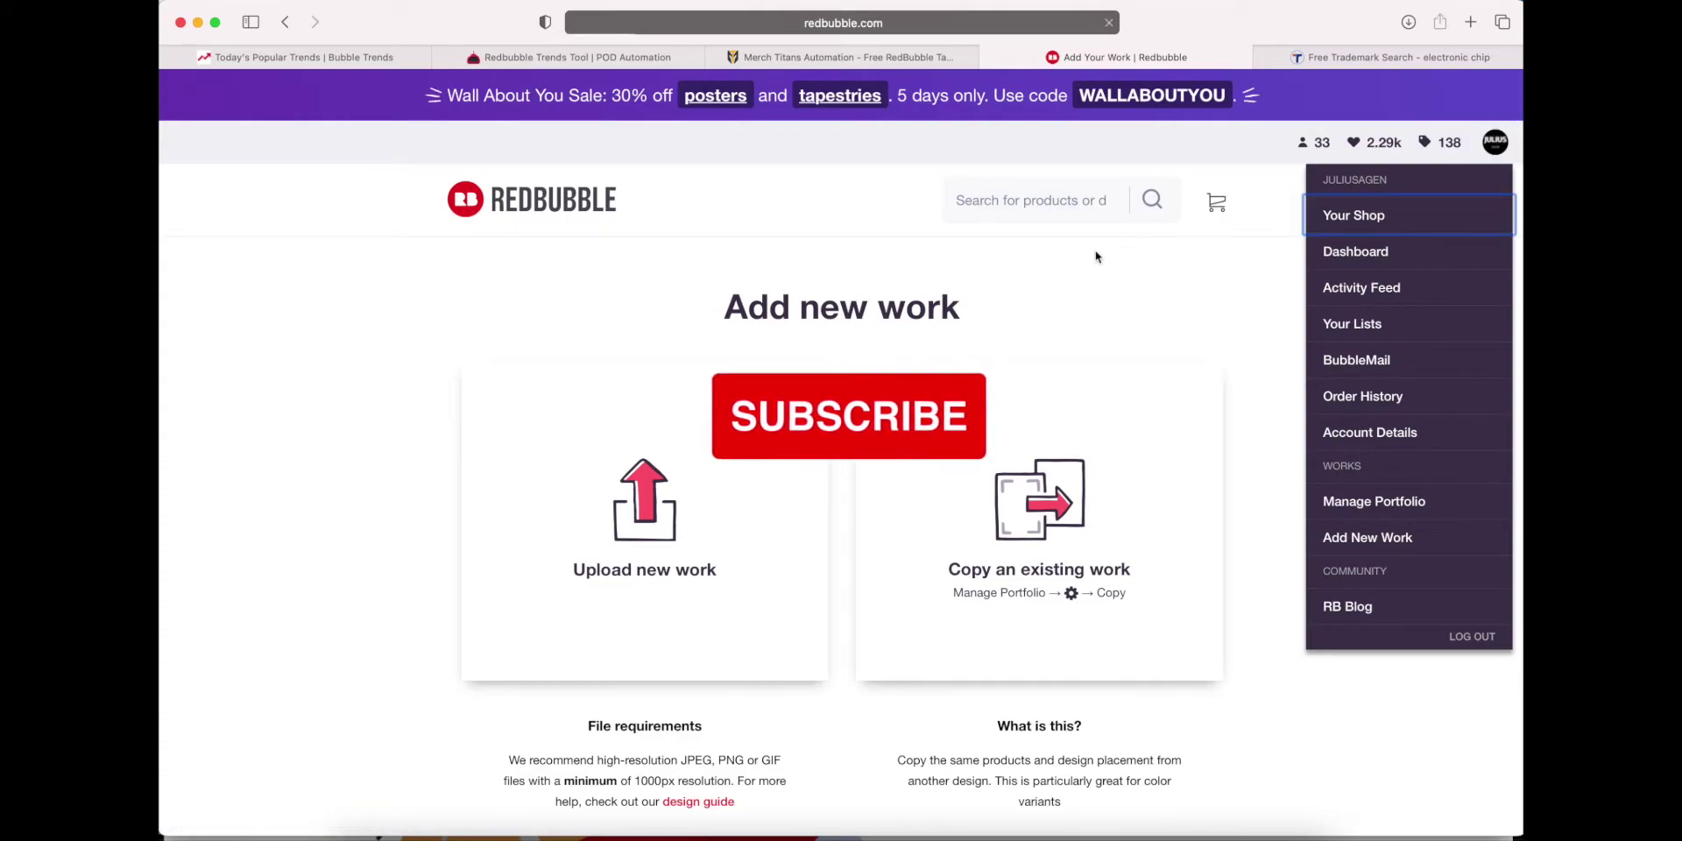
left_click(1333, 219)
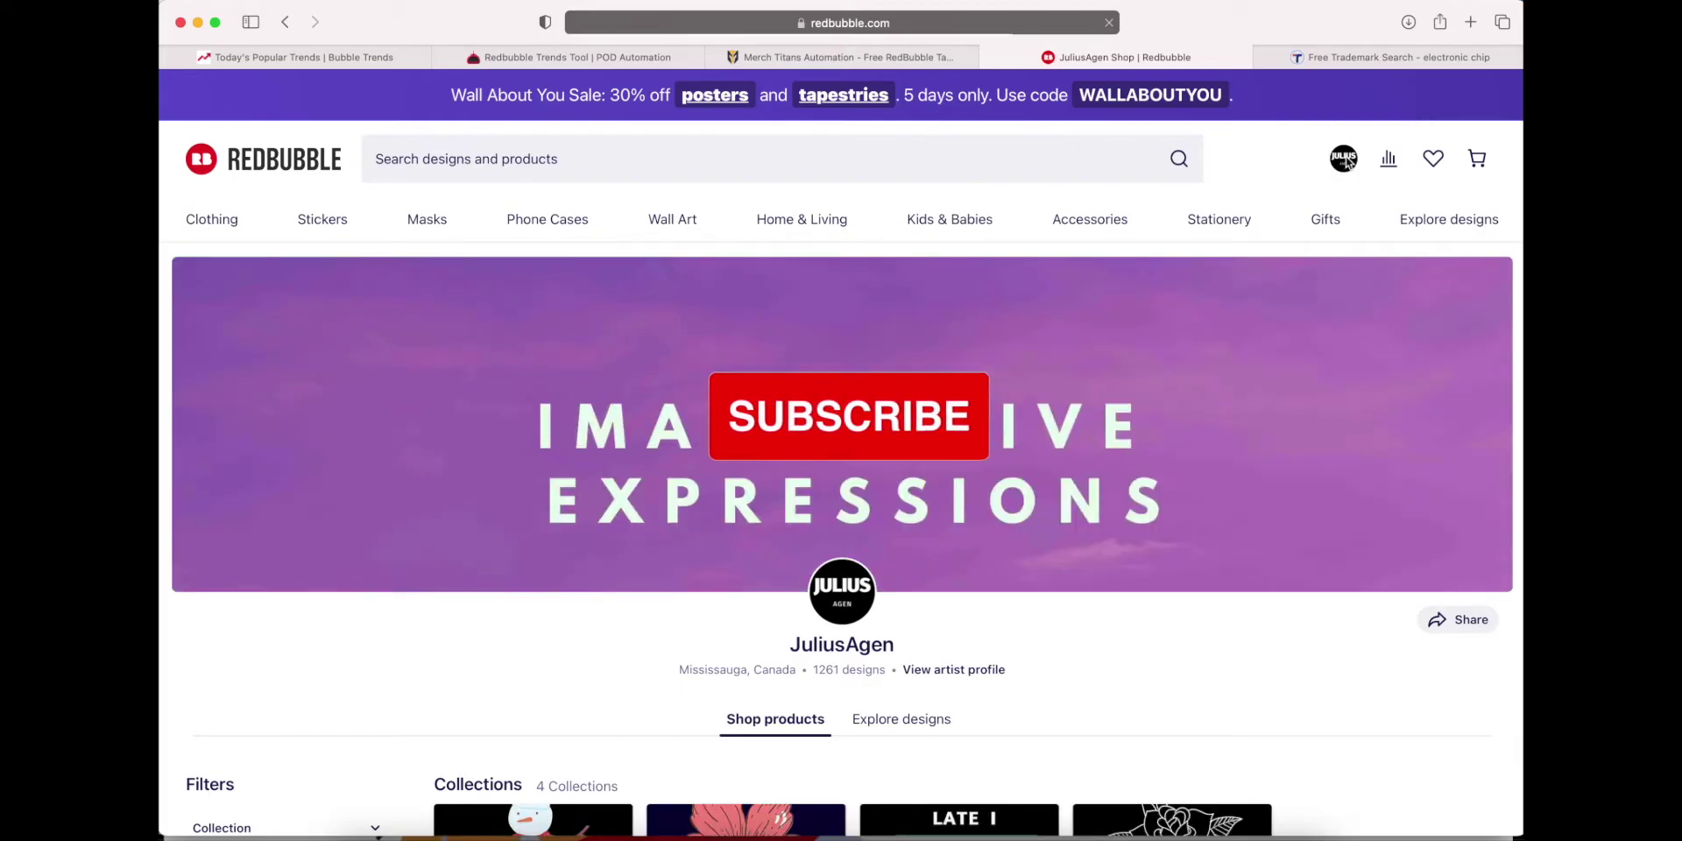
Search the marketplace for 'be a better human' using the search suggestion.
left_click(959, 160)
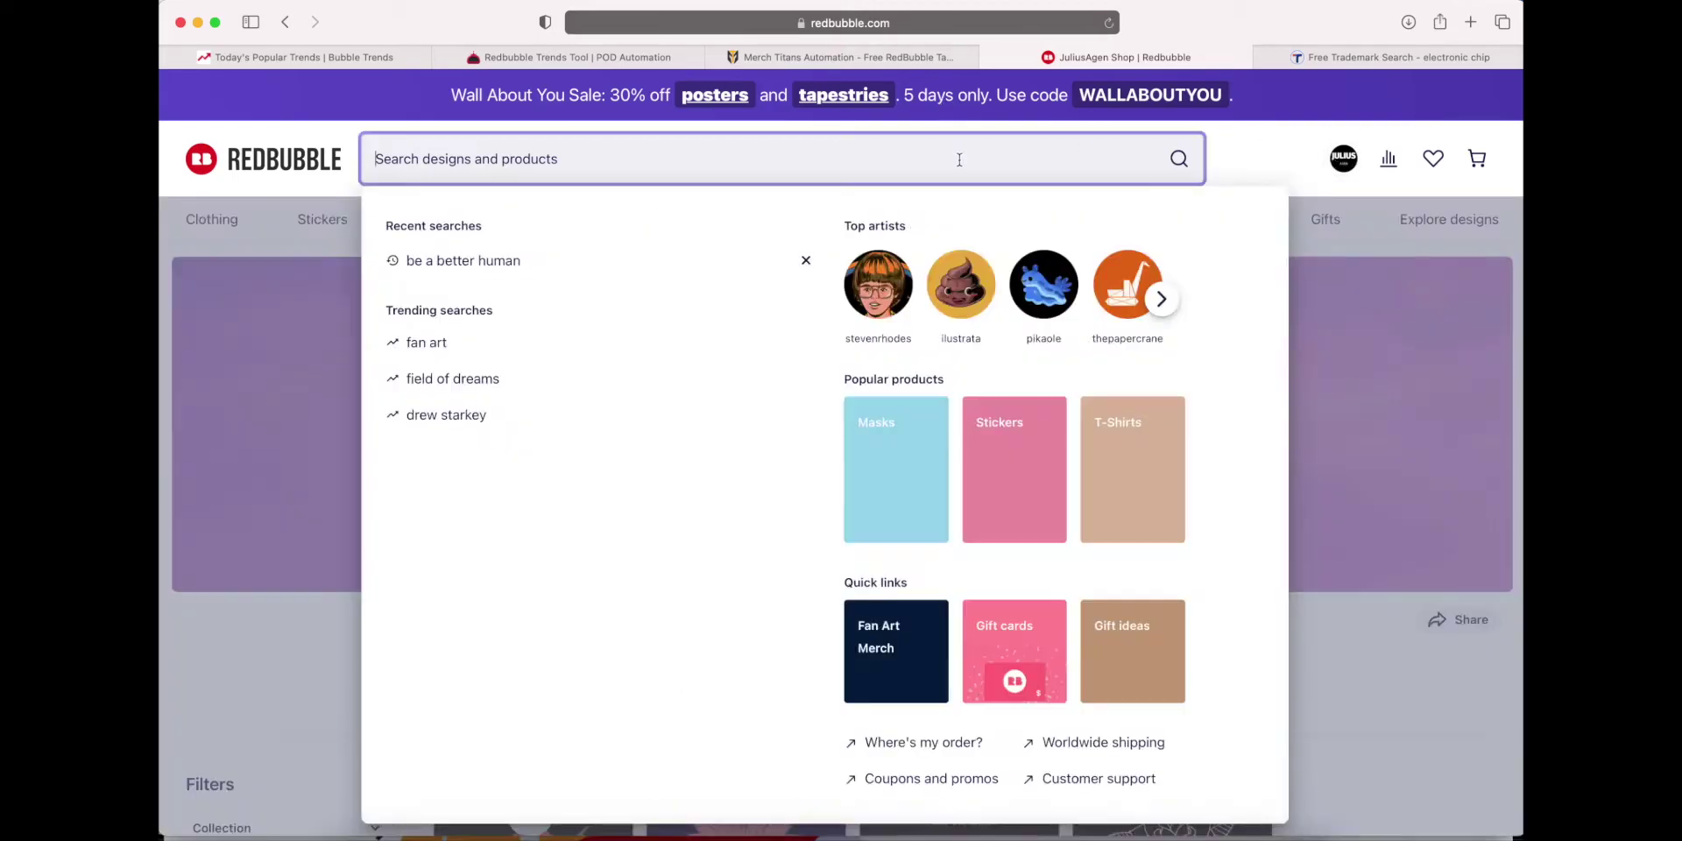
type("b")
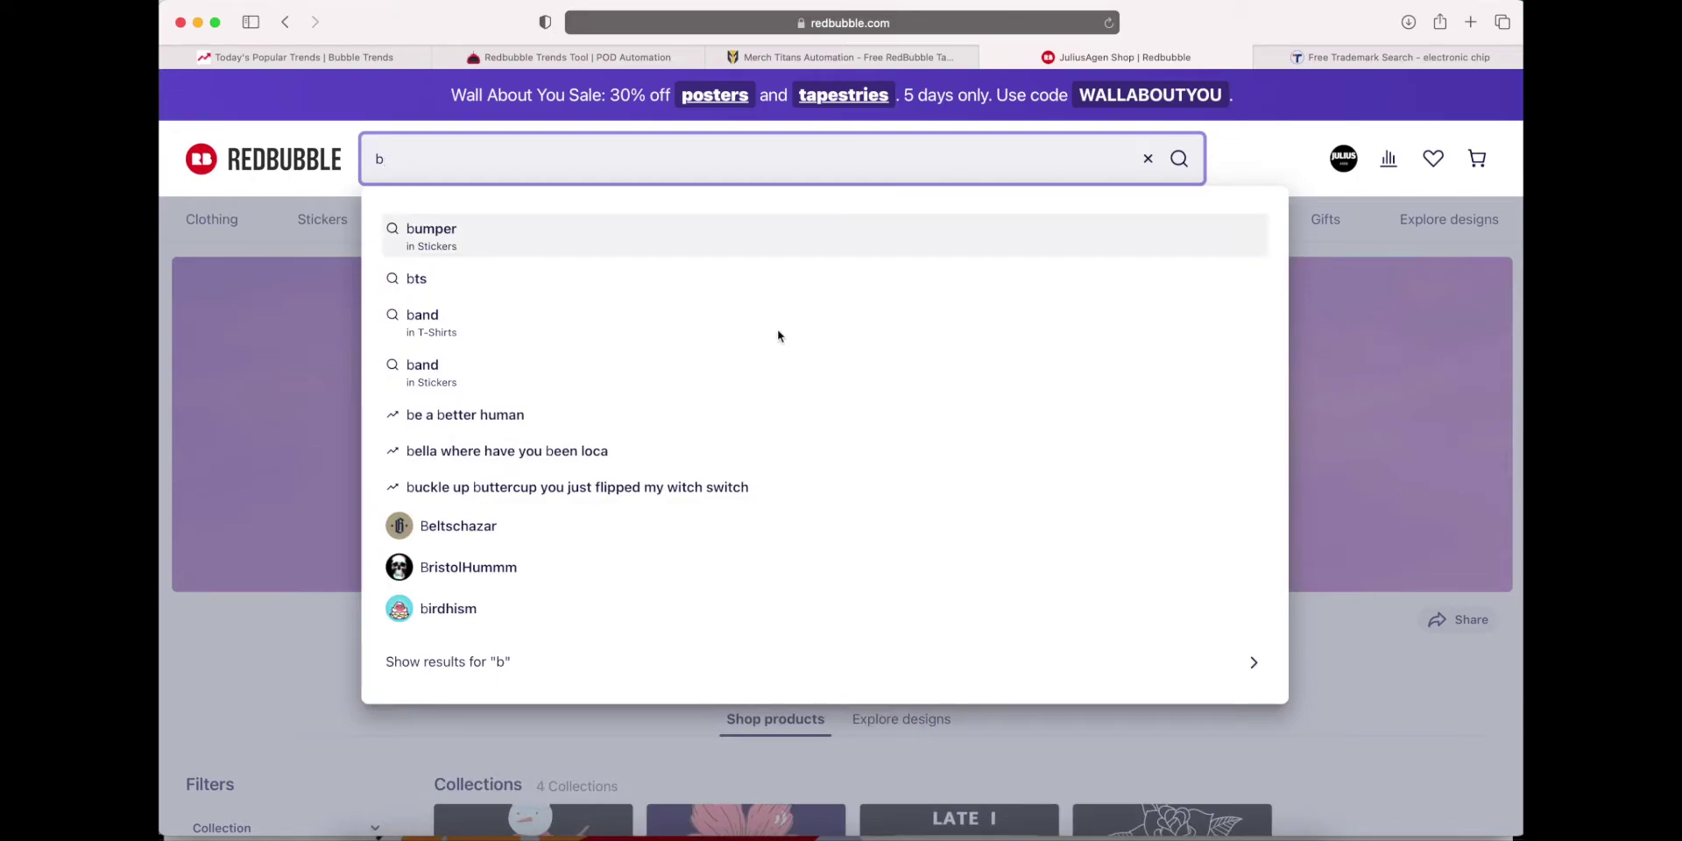
left_click(644, 422)
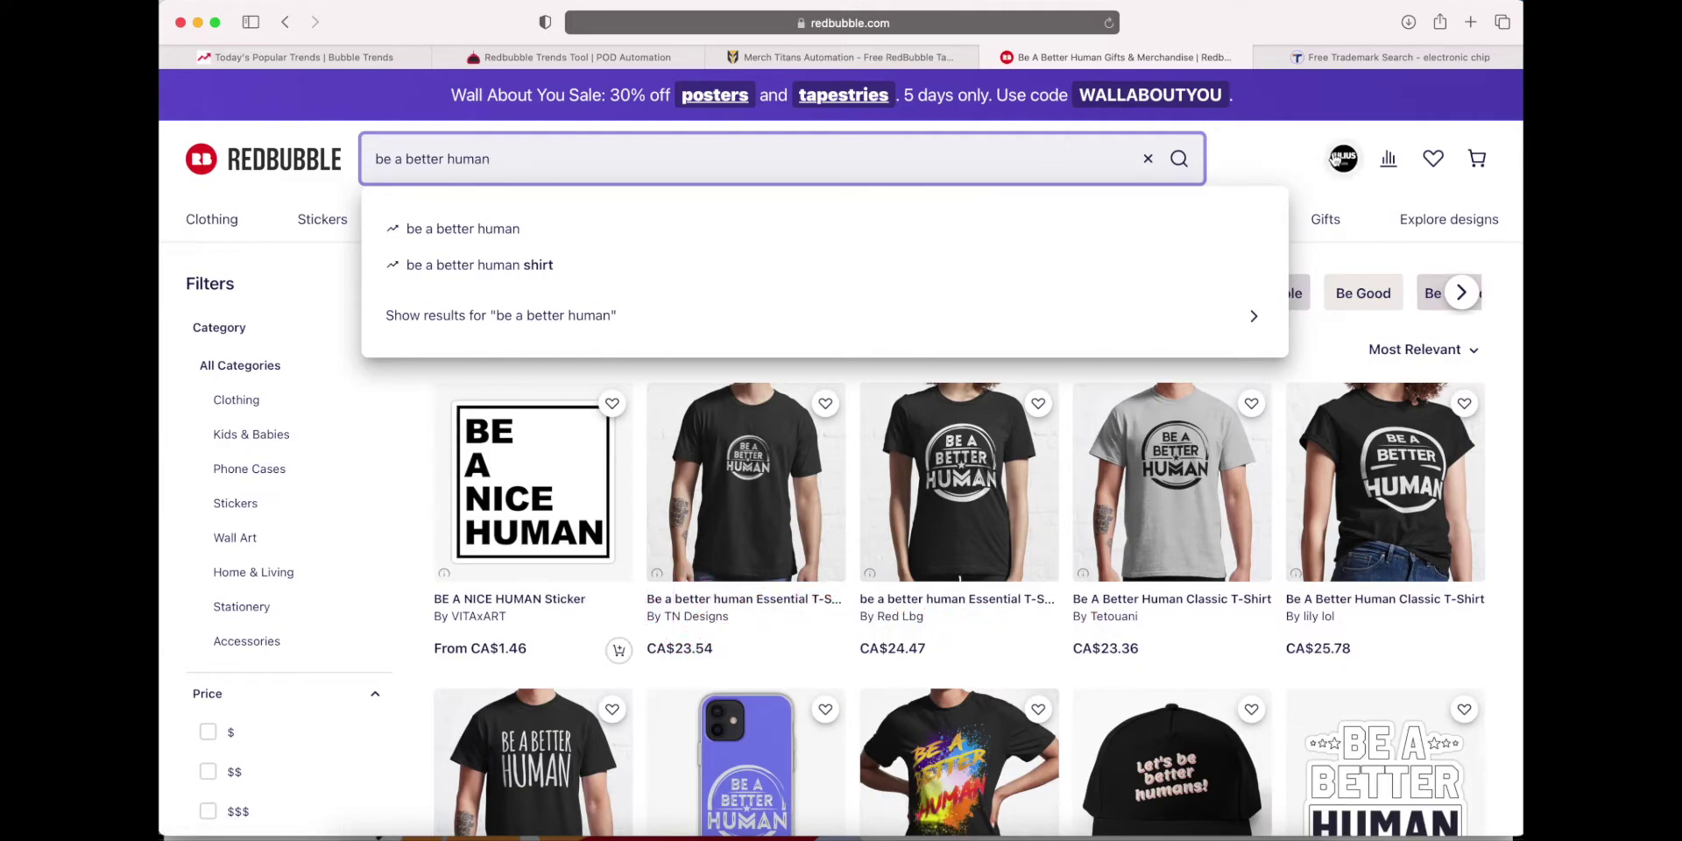
left_click(1341, 159)
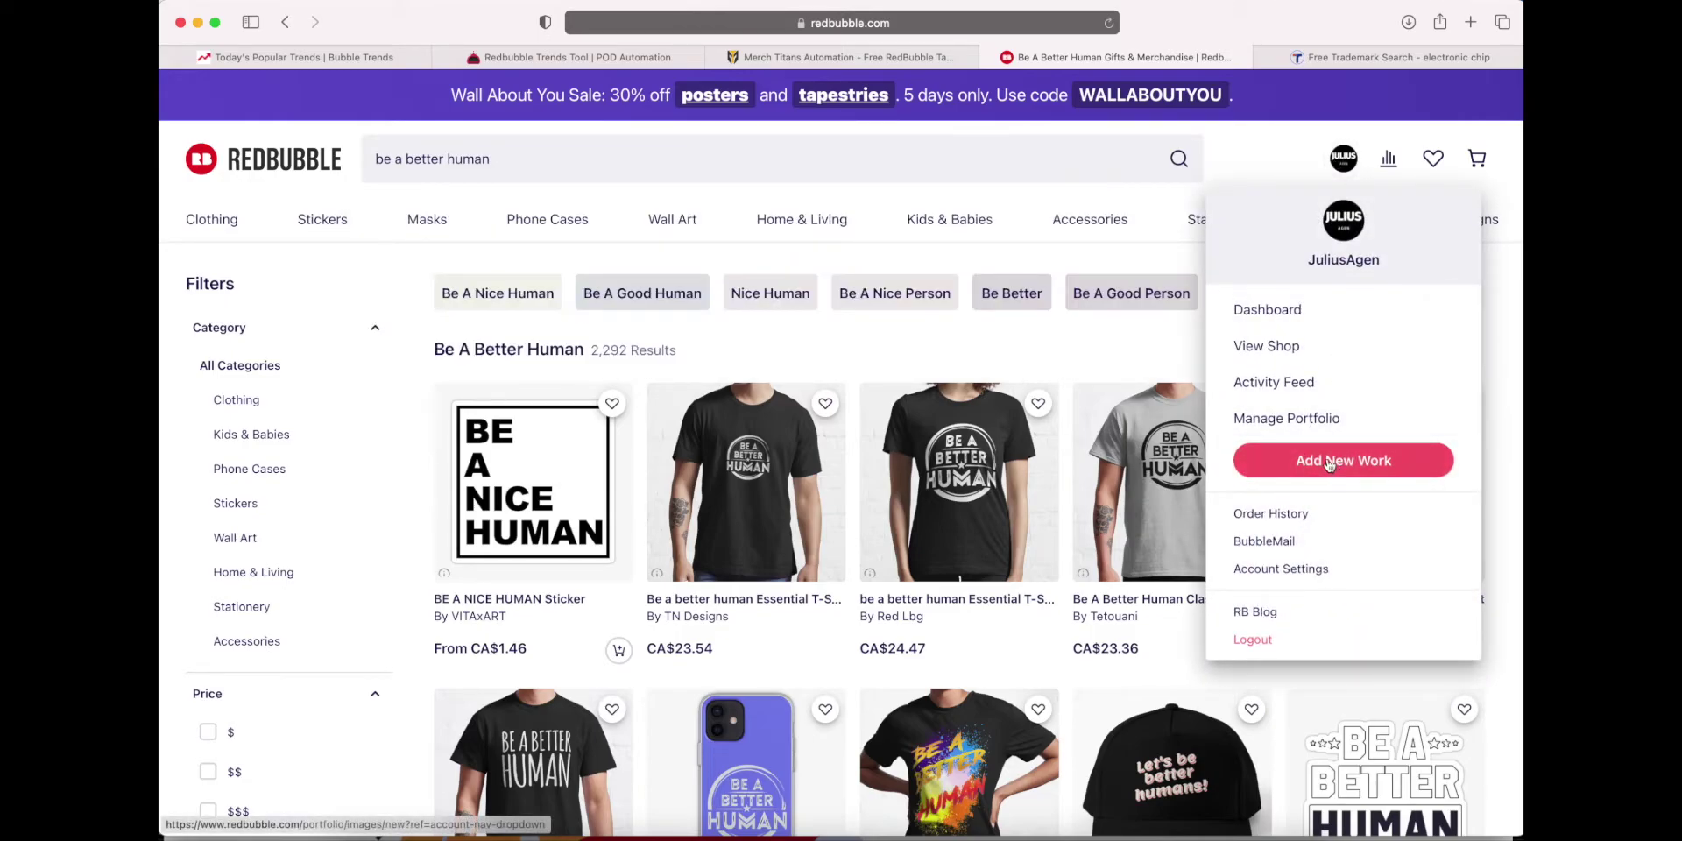
Start a new work by copying the settings of the existing Be A Better Human work.
left_click(1329, 464)
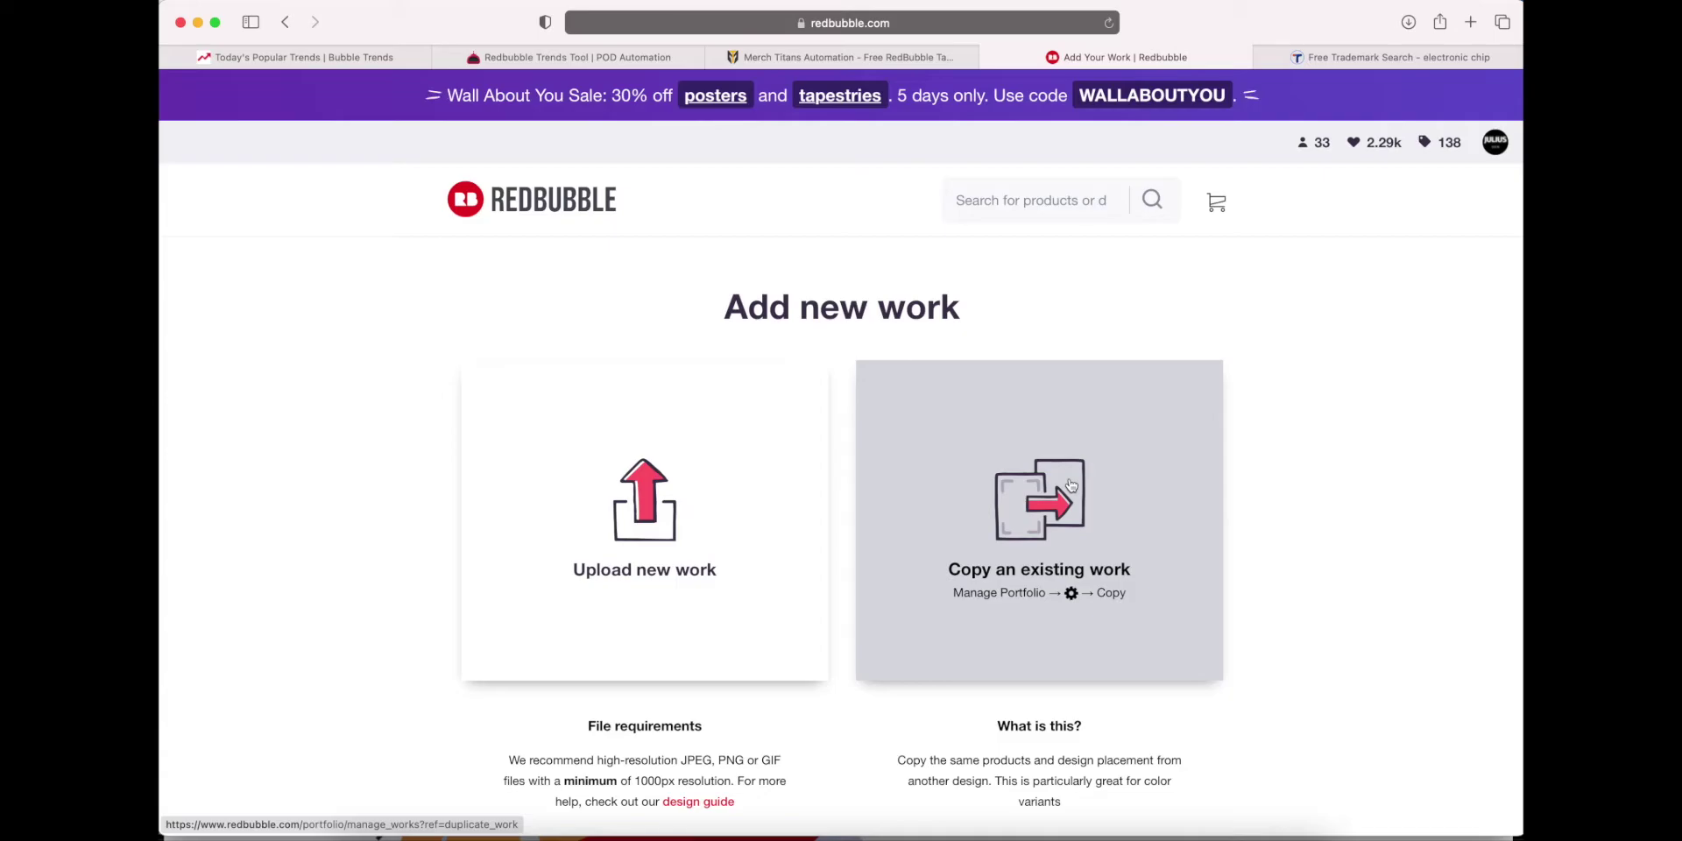
left_click(1070, 485)
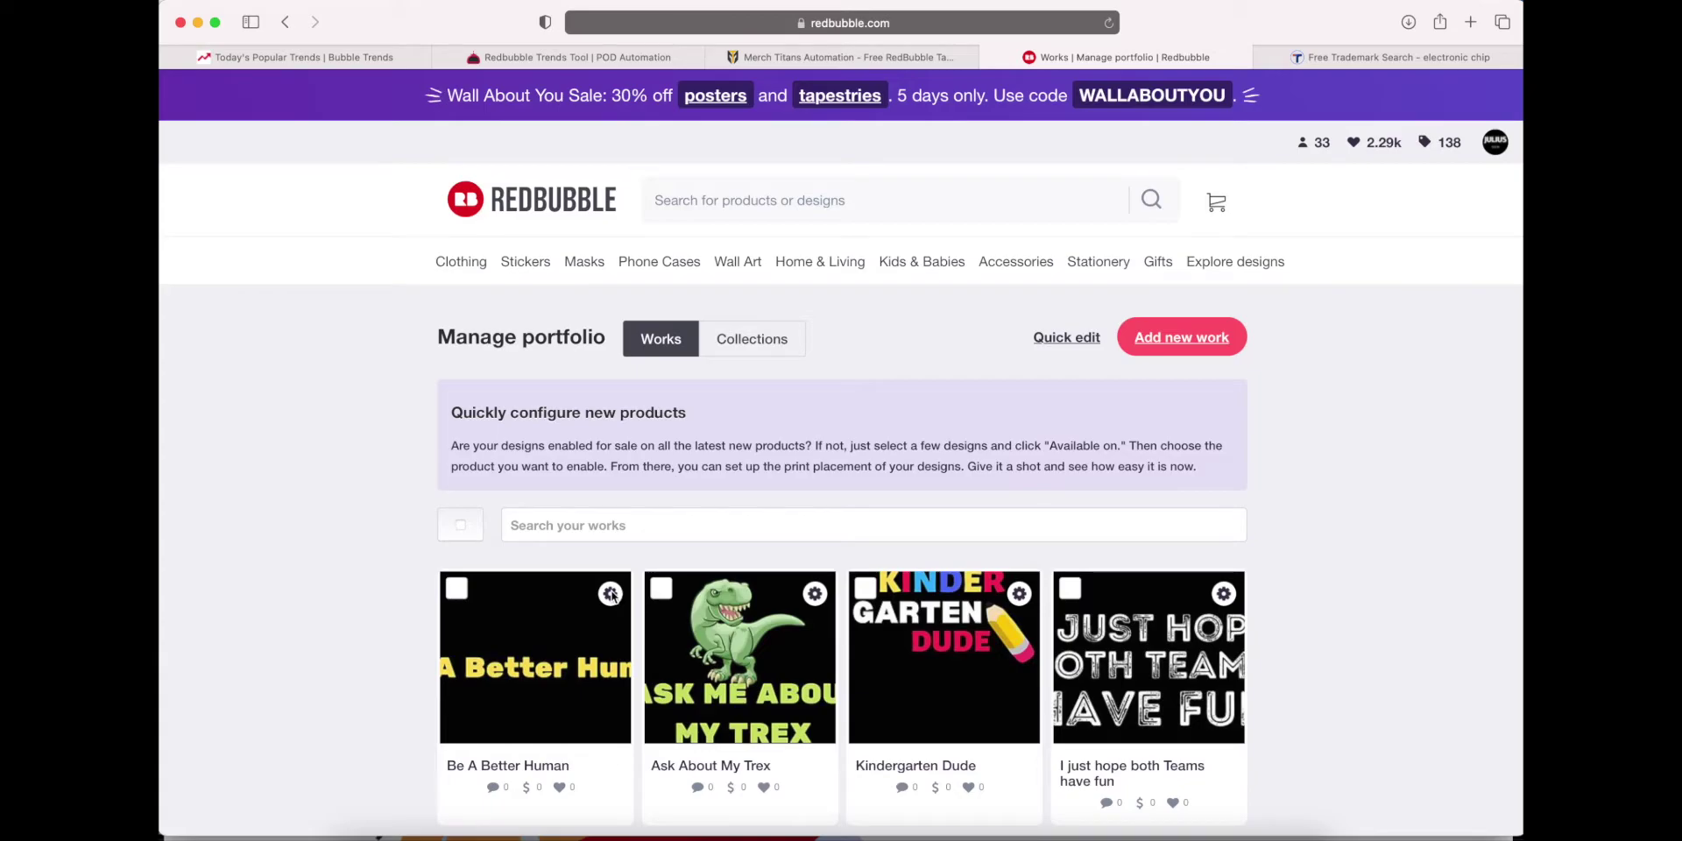
left_click(613, 595)
left_click(585, 718)
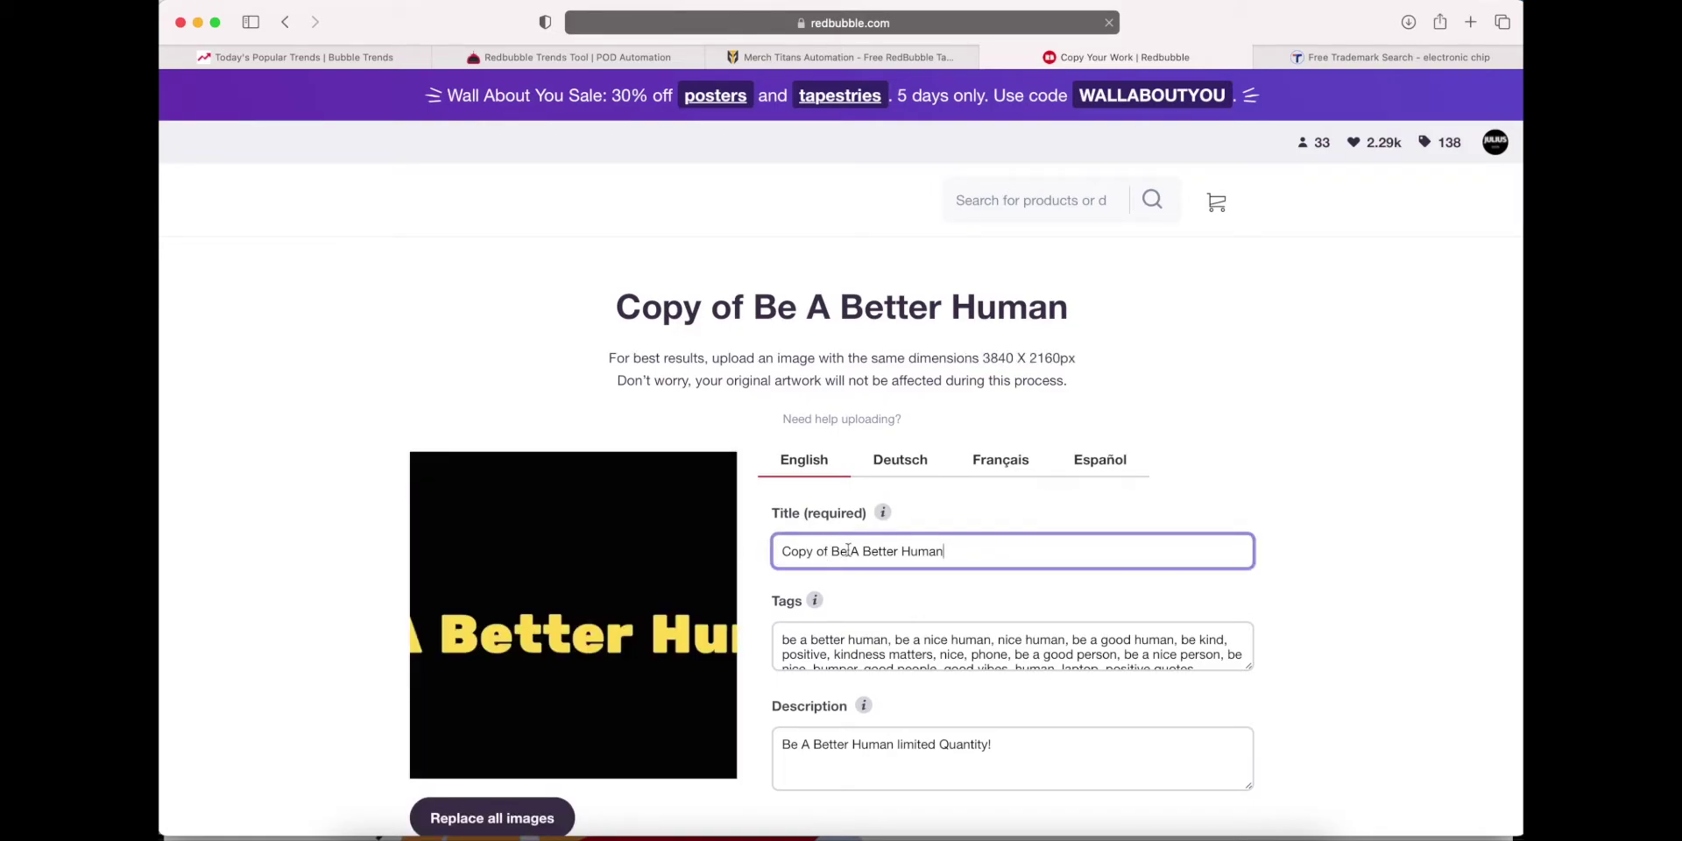
Remove the 'Copy of ' prefix so the title reads 'Be A Better Human'.
left_click_drag(830, 551, 771, 552)
key("BackSpace")
scroll(836, 574, "down", 1)
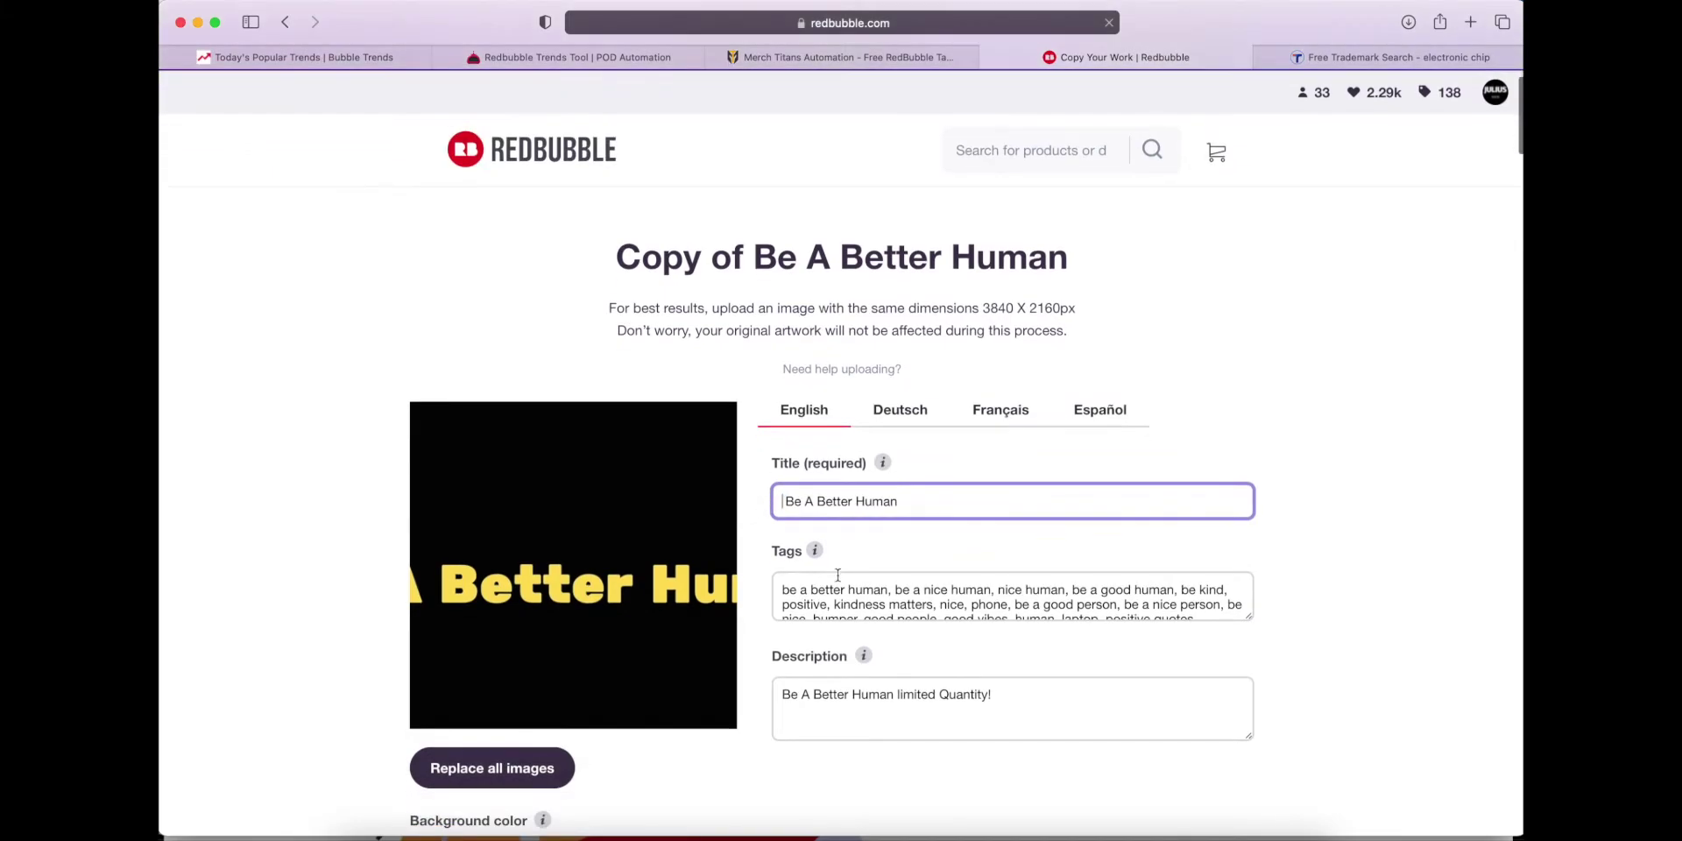
scroll(844, 601, "down", 2)
scroll(844, 601, "up", 2)
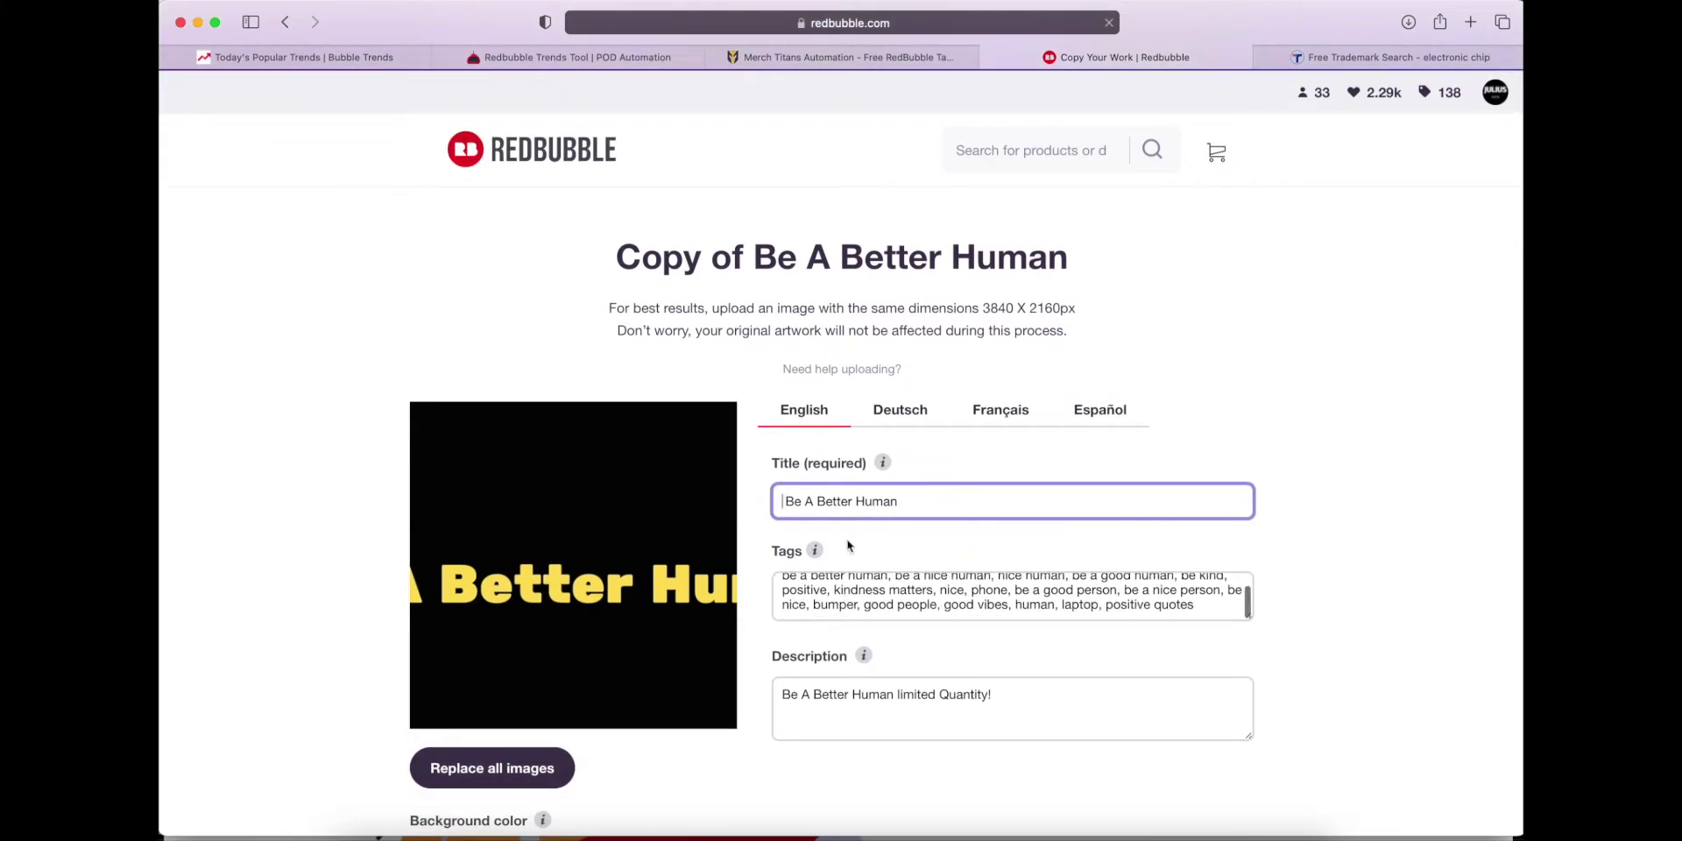
Generate Merch Titans tags for 'be a better human' and copy the formatted tag list.
left_click(836, 56)
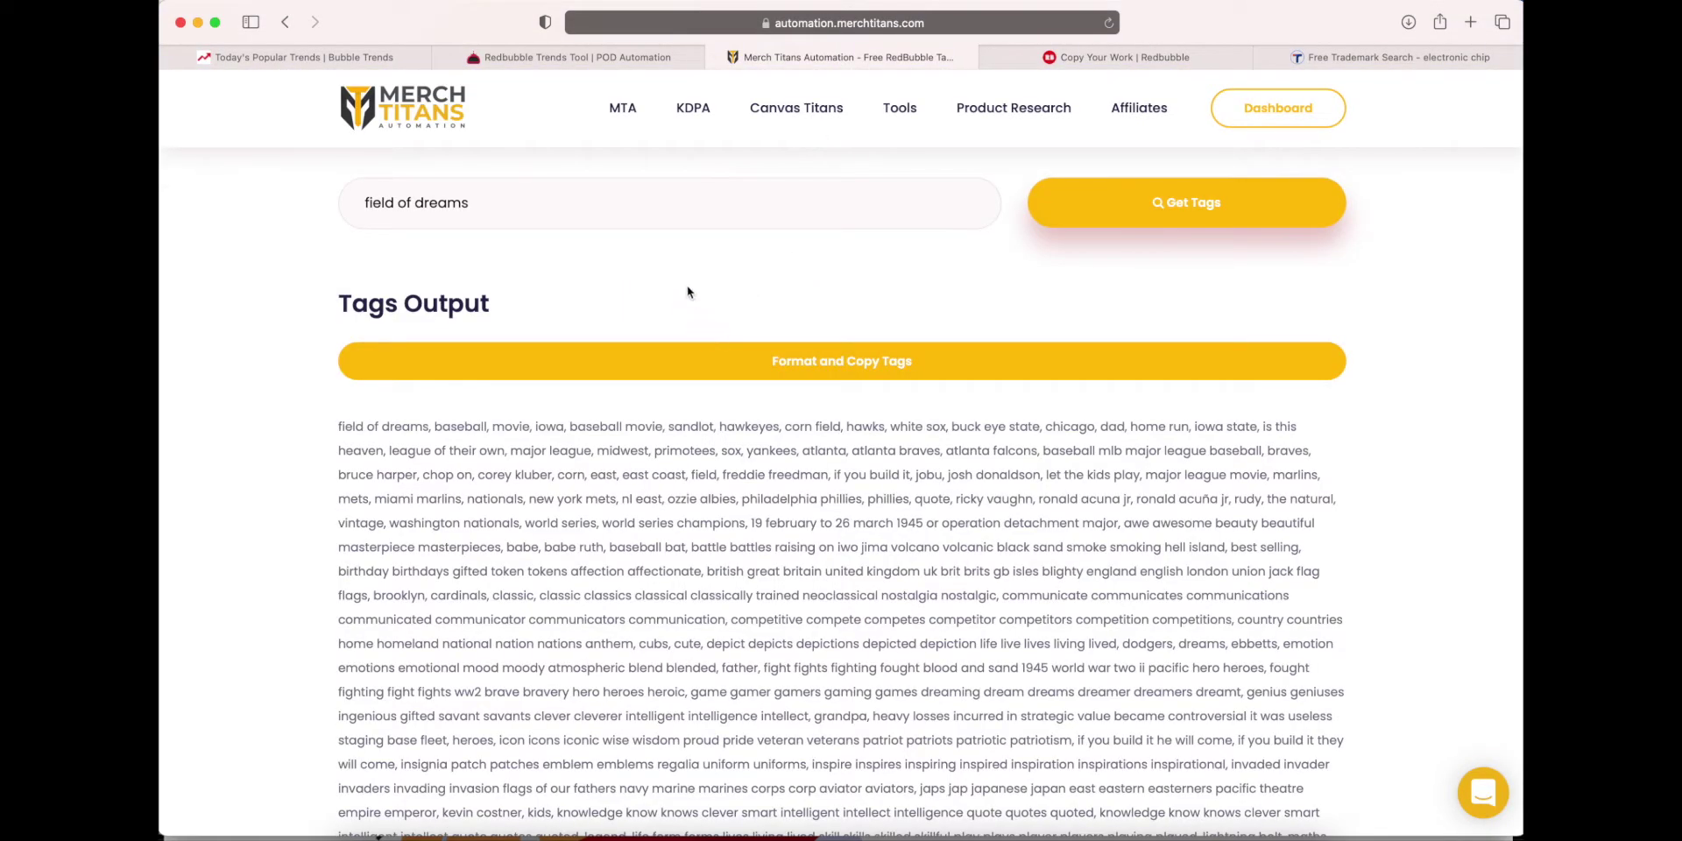
triple_click(650, 197)
key("BackSpace")
type("be")
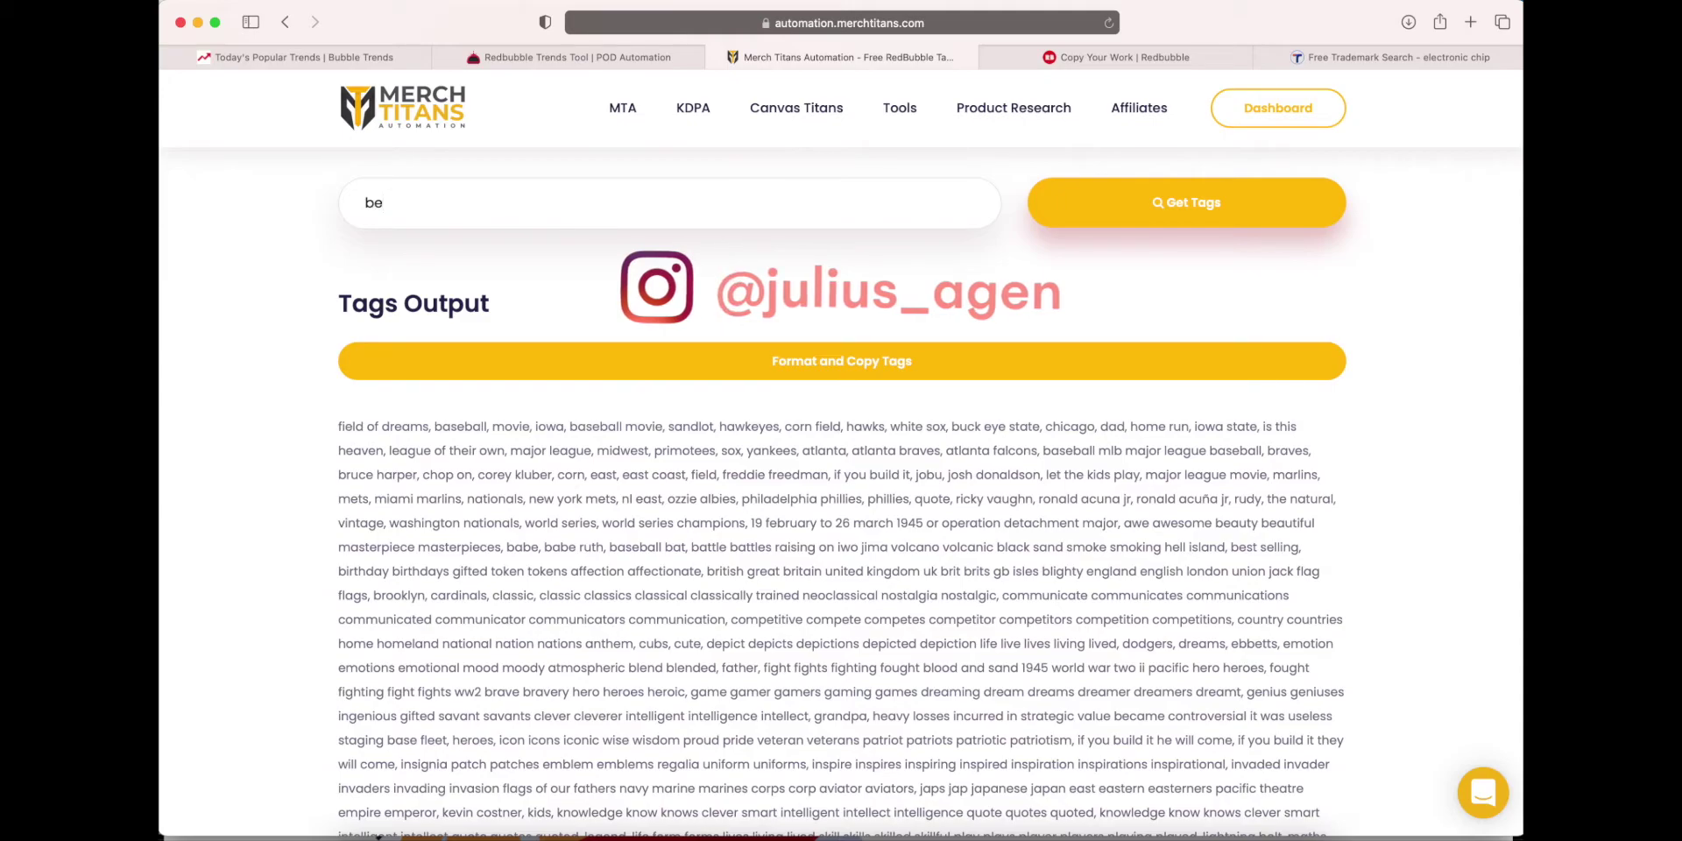
type(" a better human")
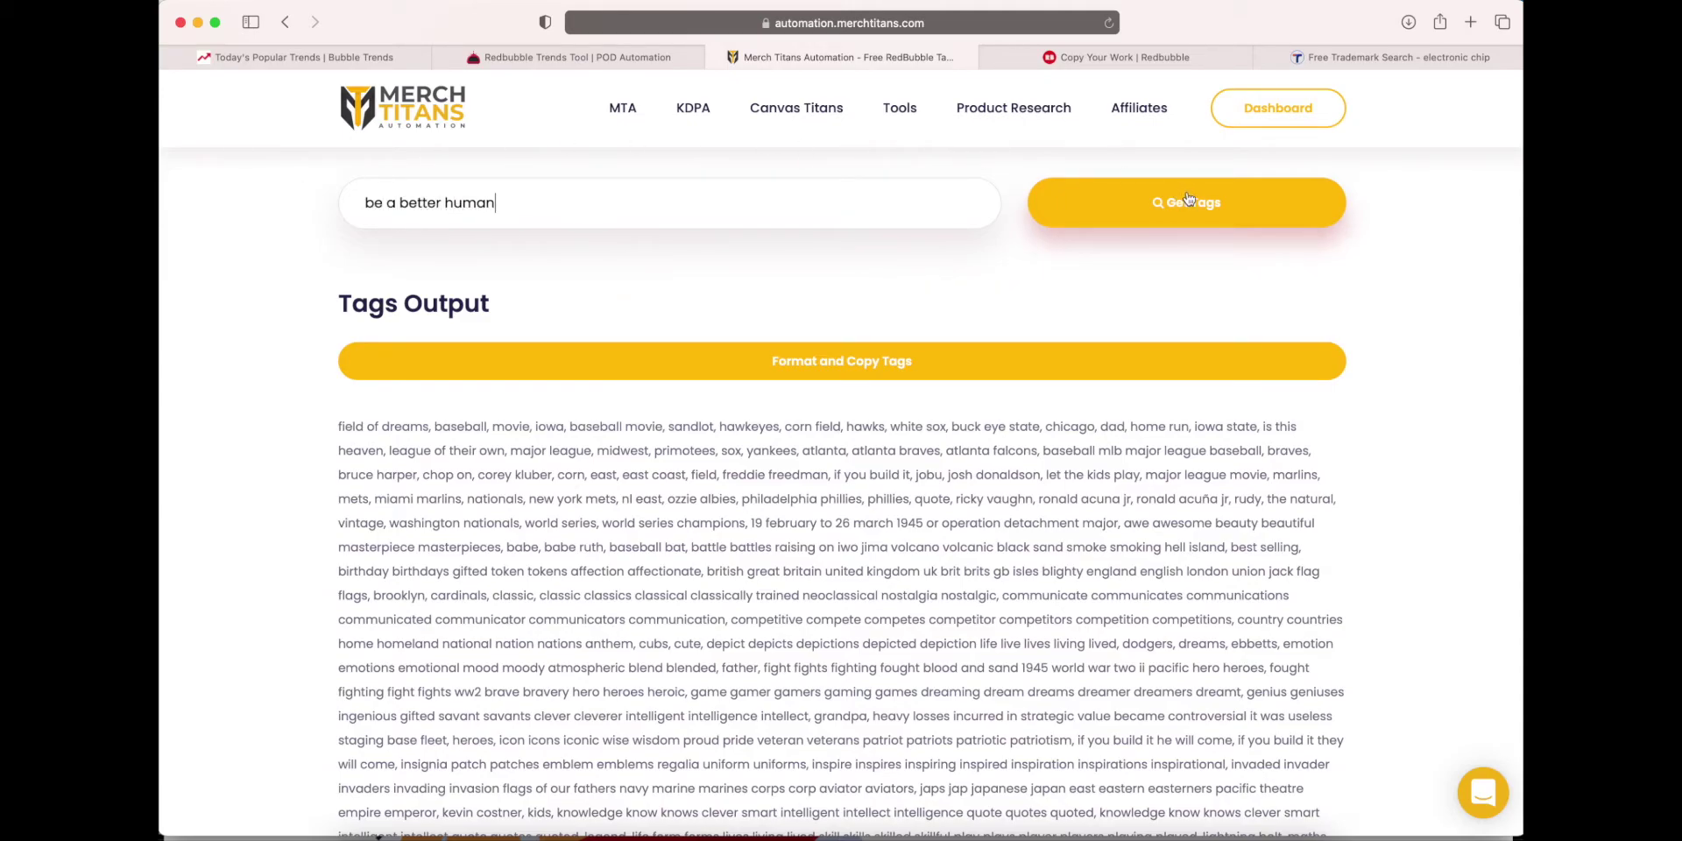
left_click(1188, 198)
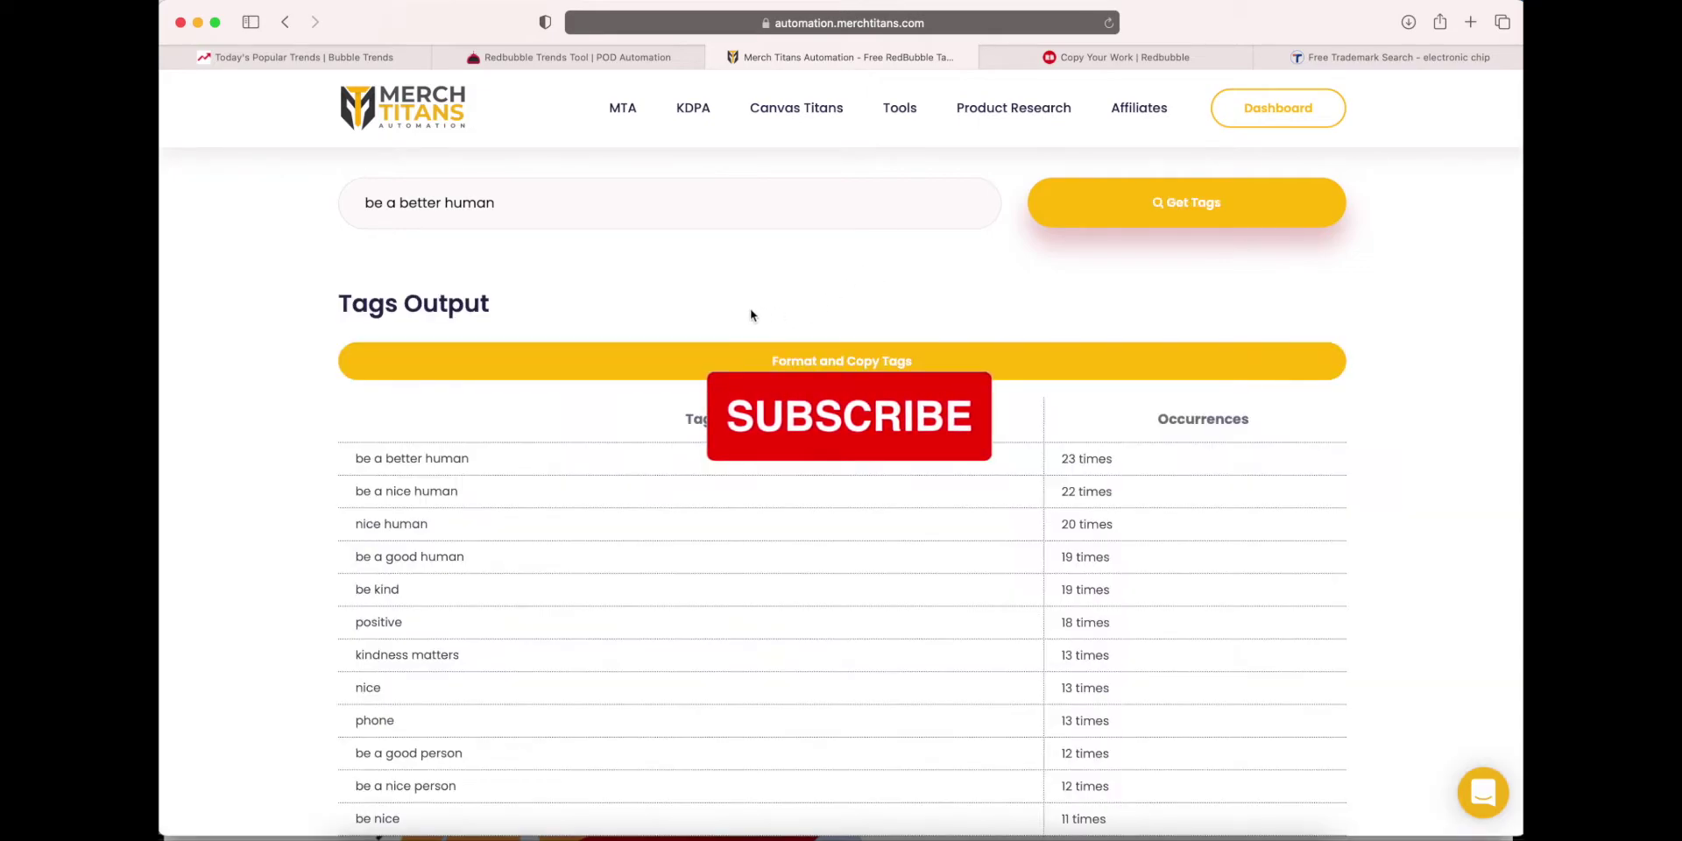
left_click(767, 363)
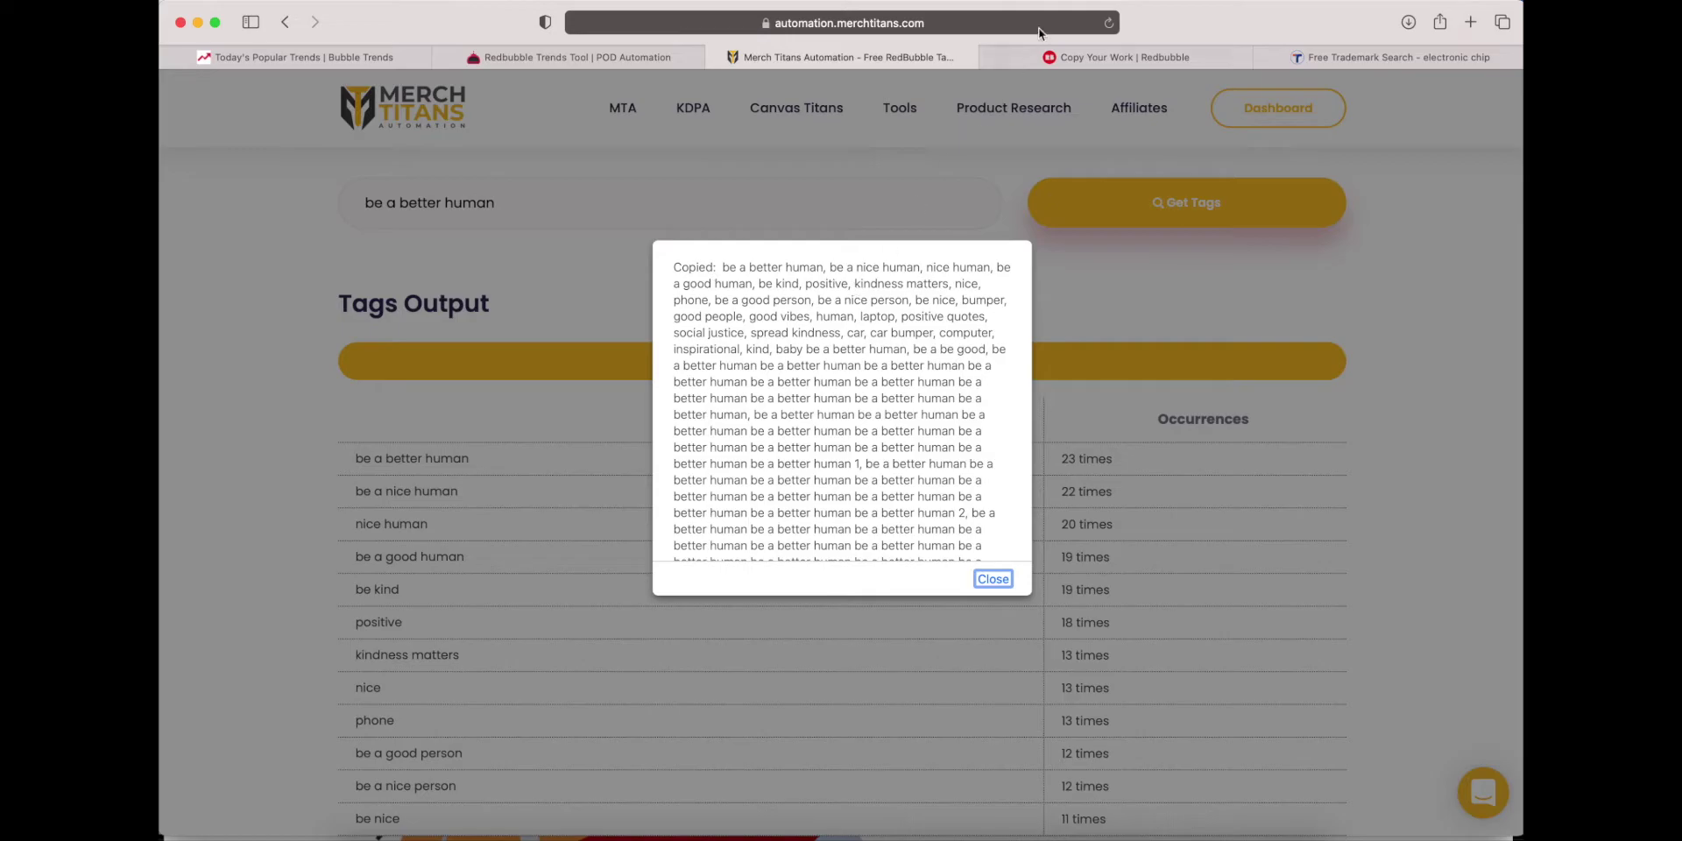
Replace all of the copied work's images with 'be a better human.png'.
left_click(1088, 61)
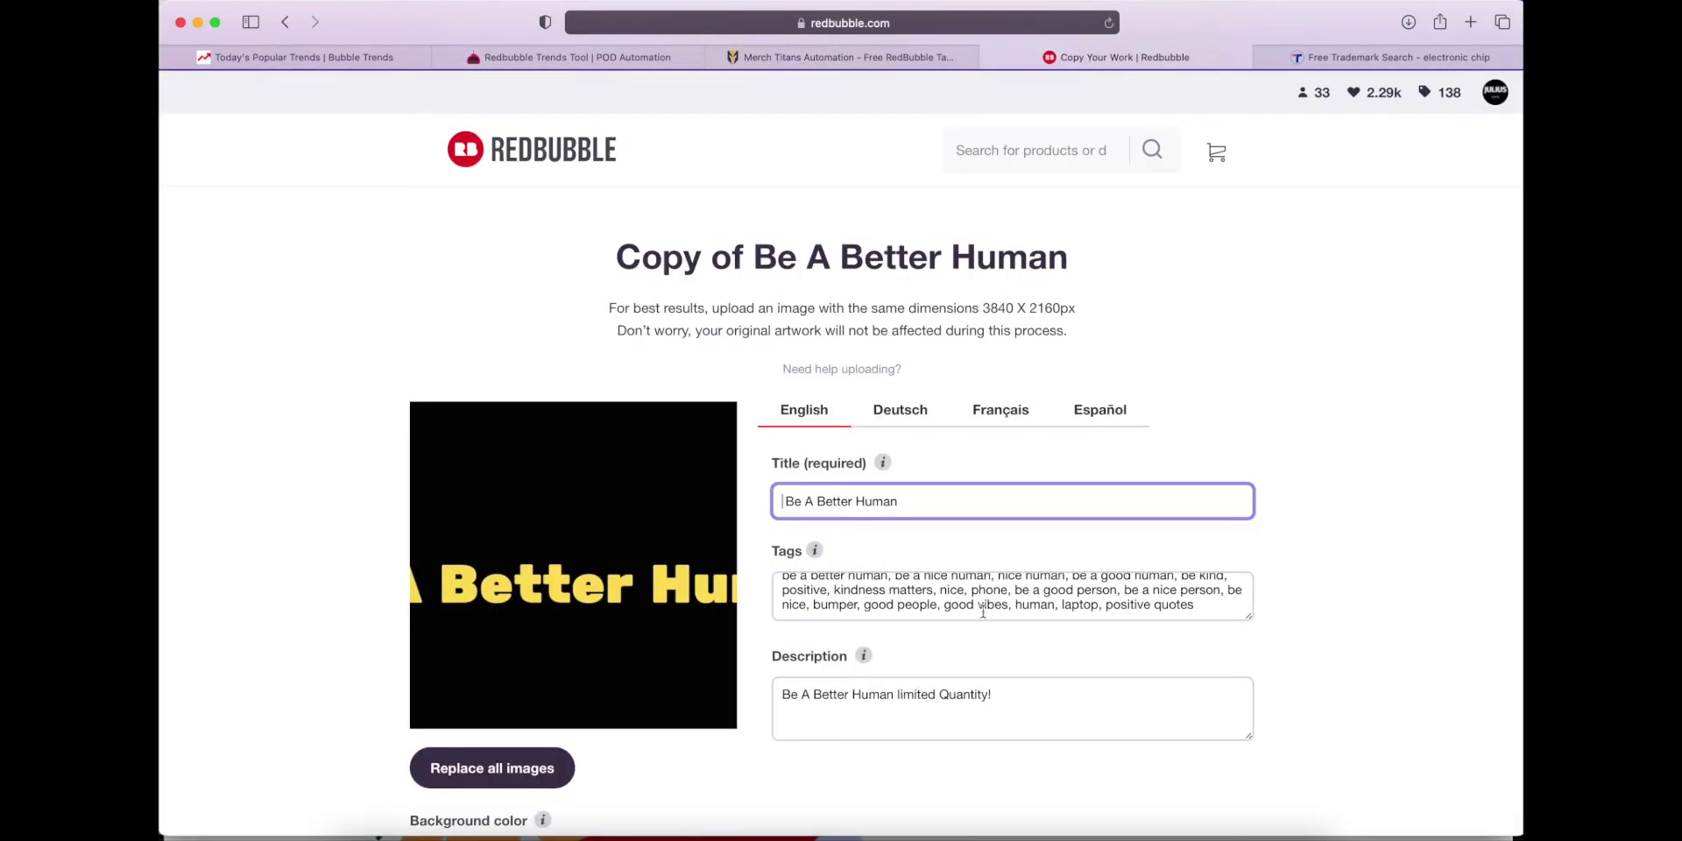
scroll(971, 606, "up", 2)
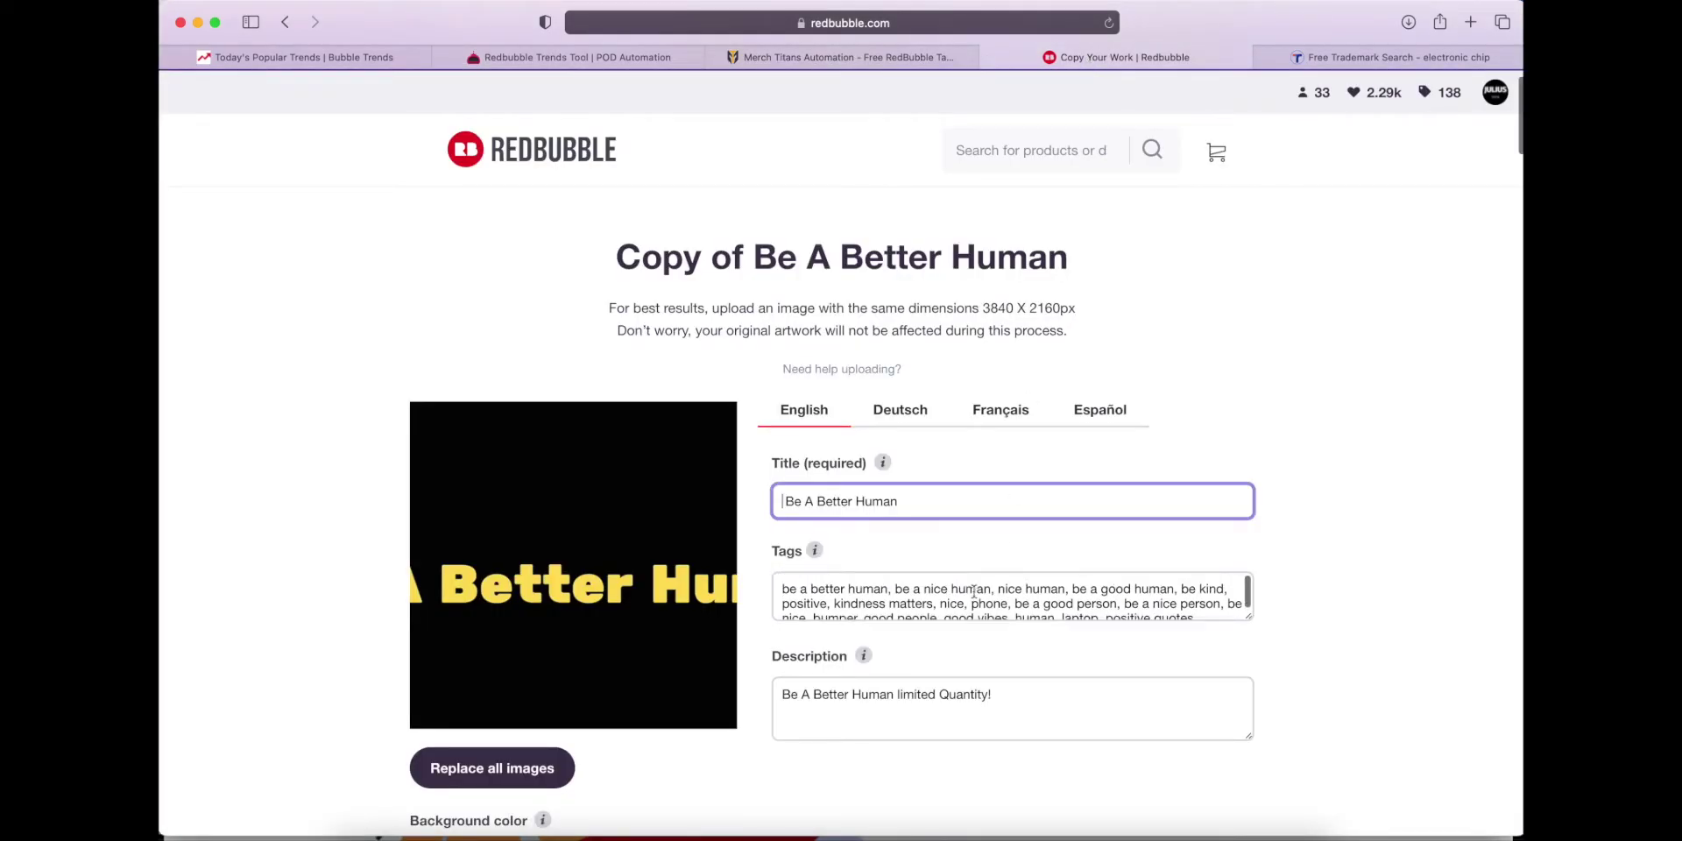
scroll(975, 595, "down", 1)
scroll(935, 655, "down", 2)
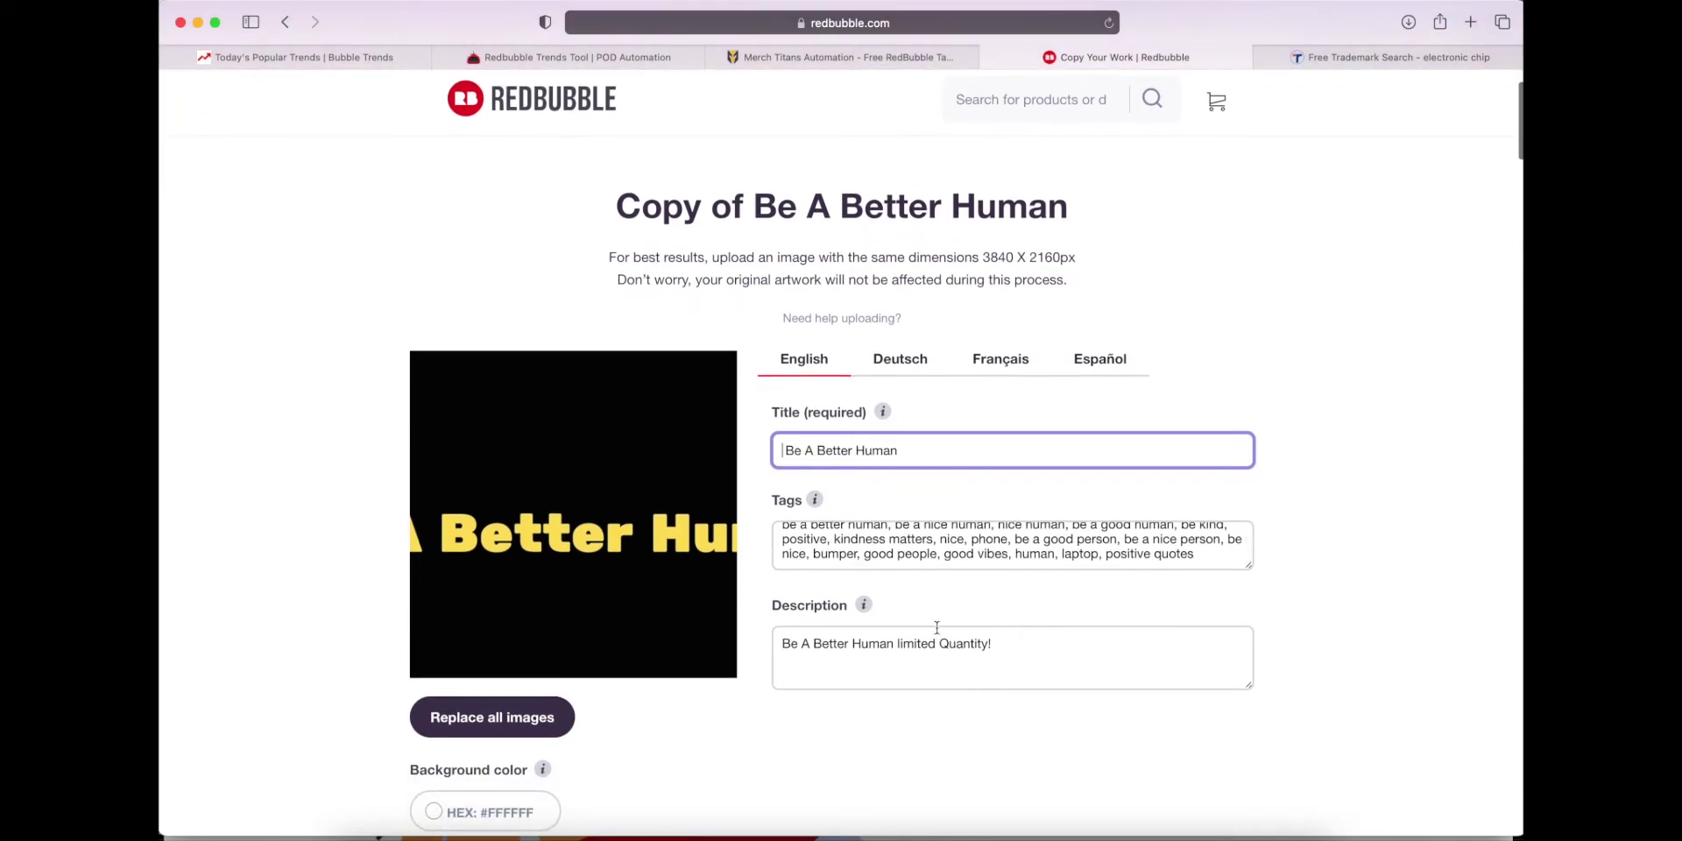
scroll(938, 622, "down", 2)
scroll(935, 597, "down", 3)
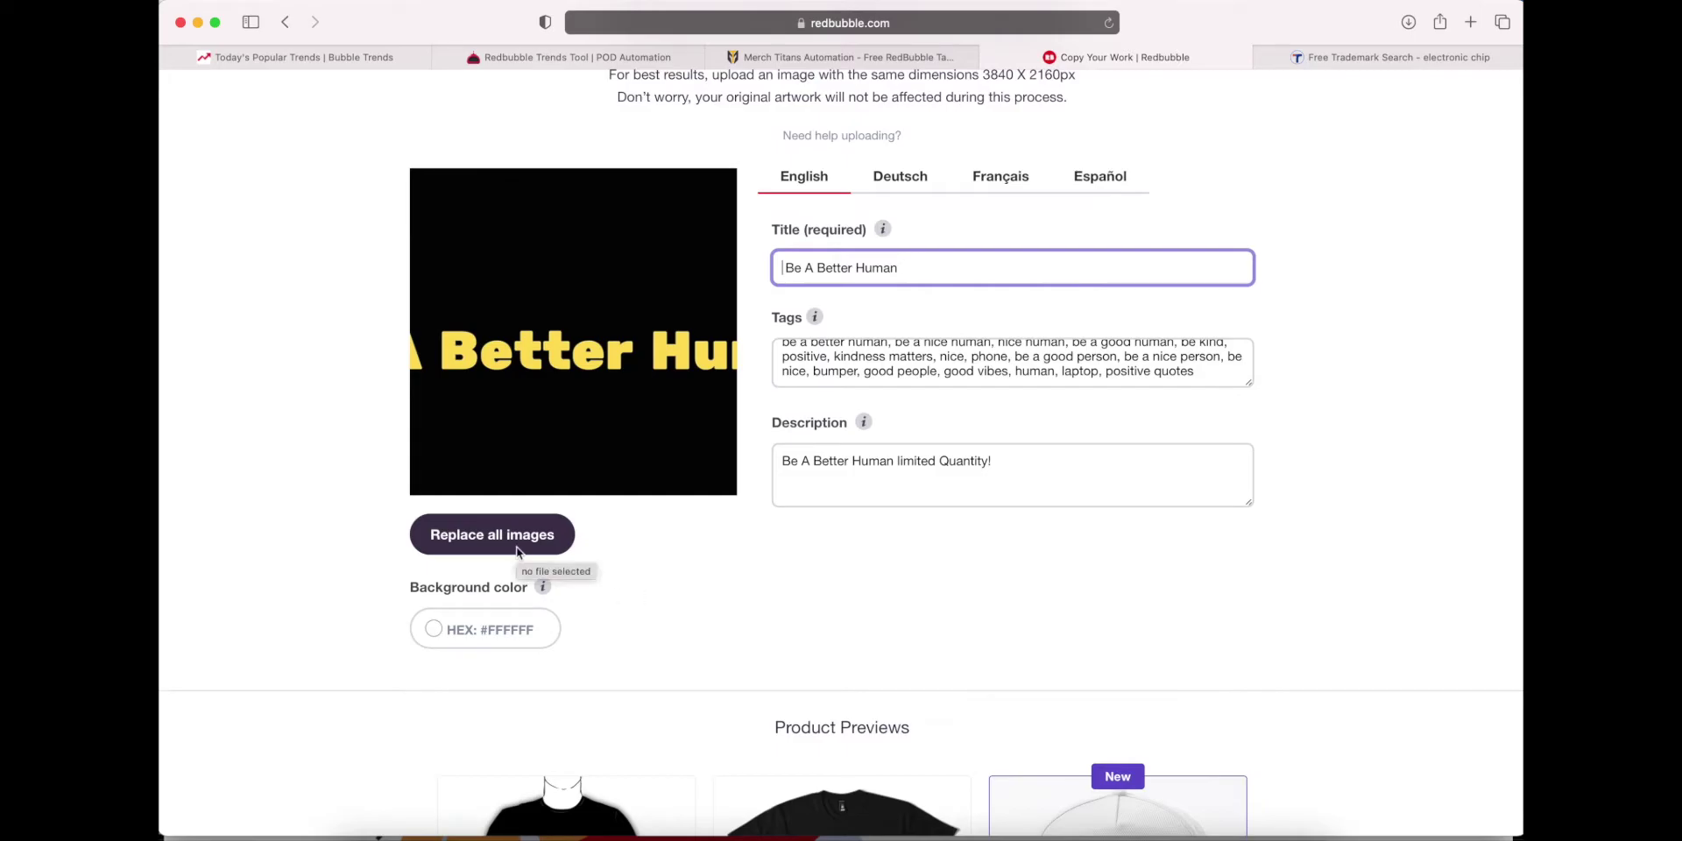
left_click(517, 551)
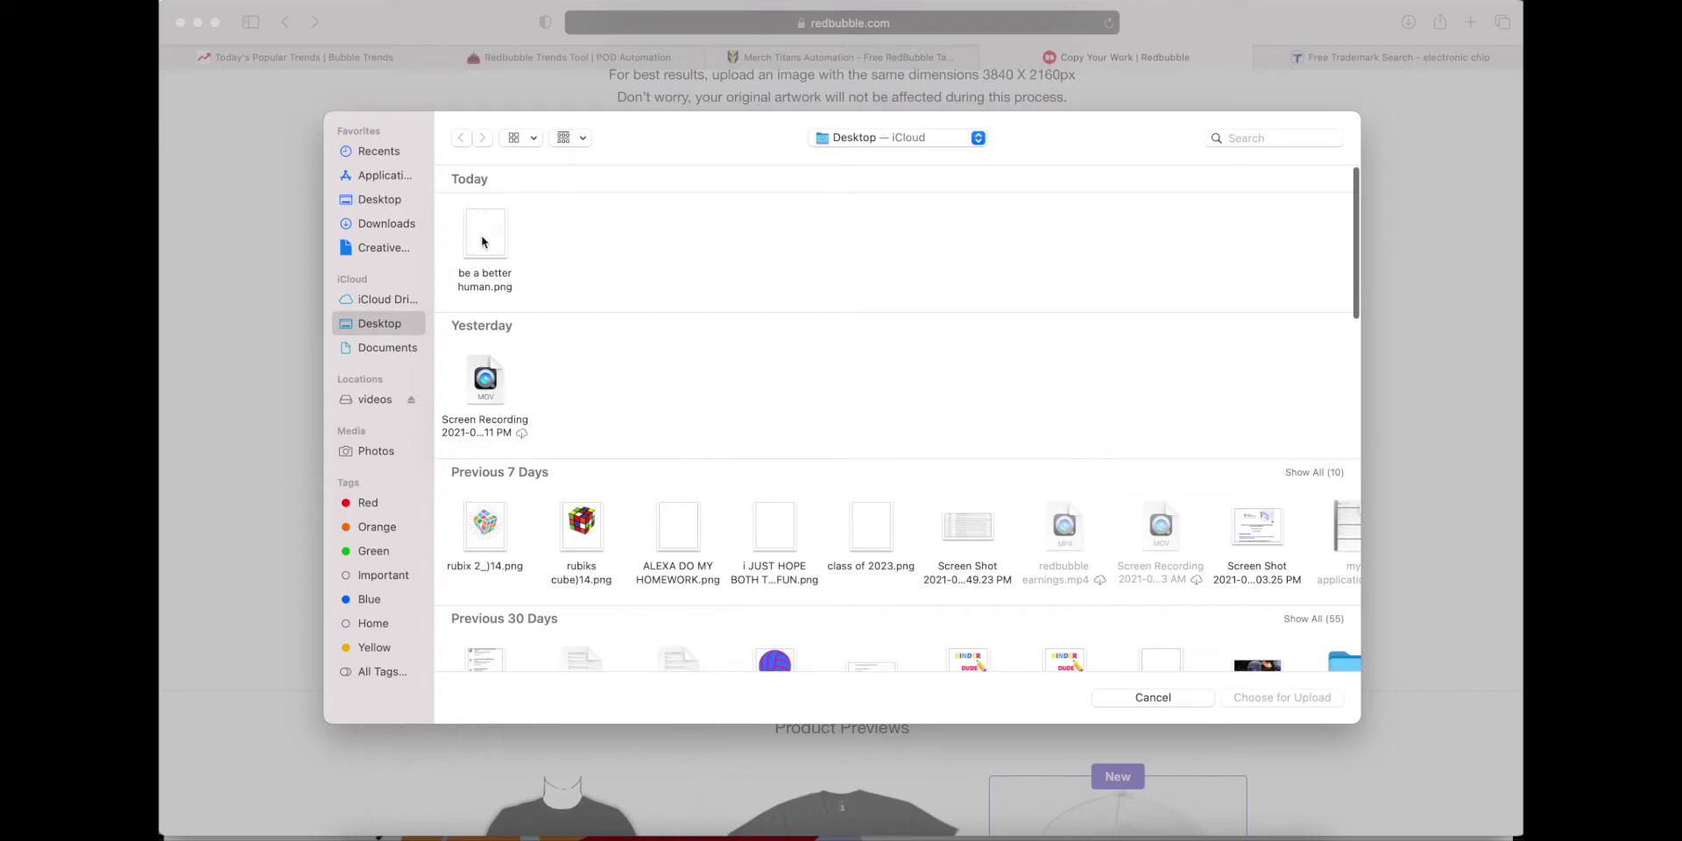
left_click(490, 239)
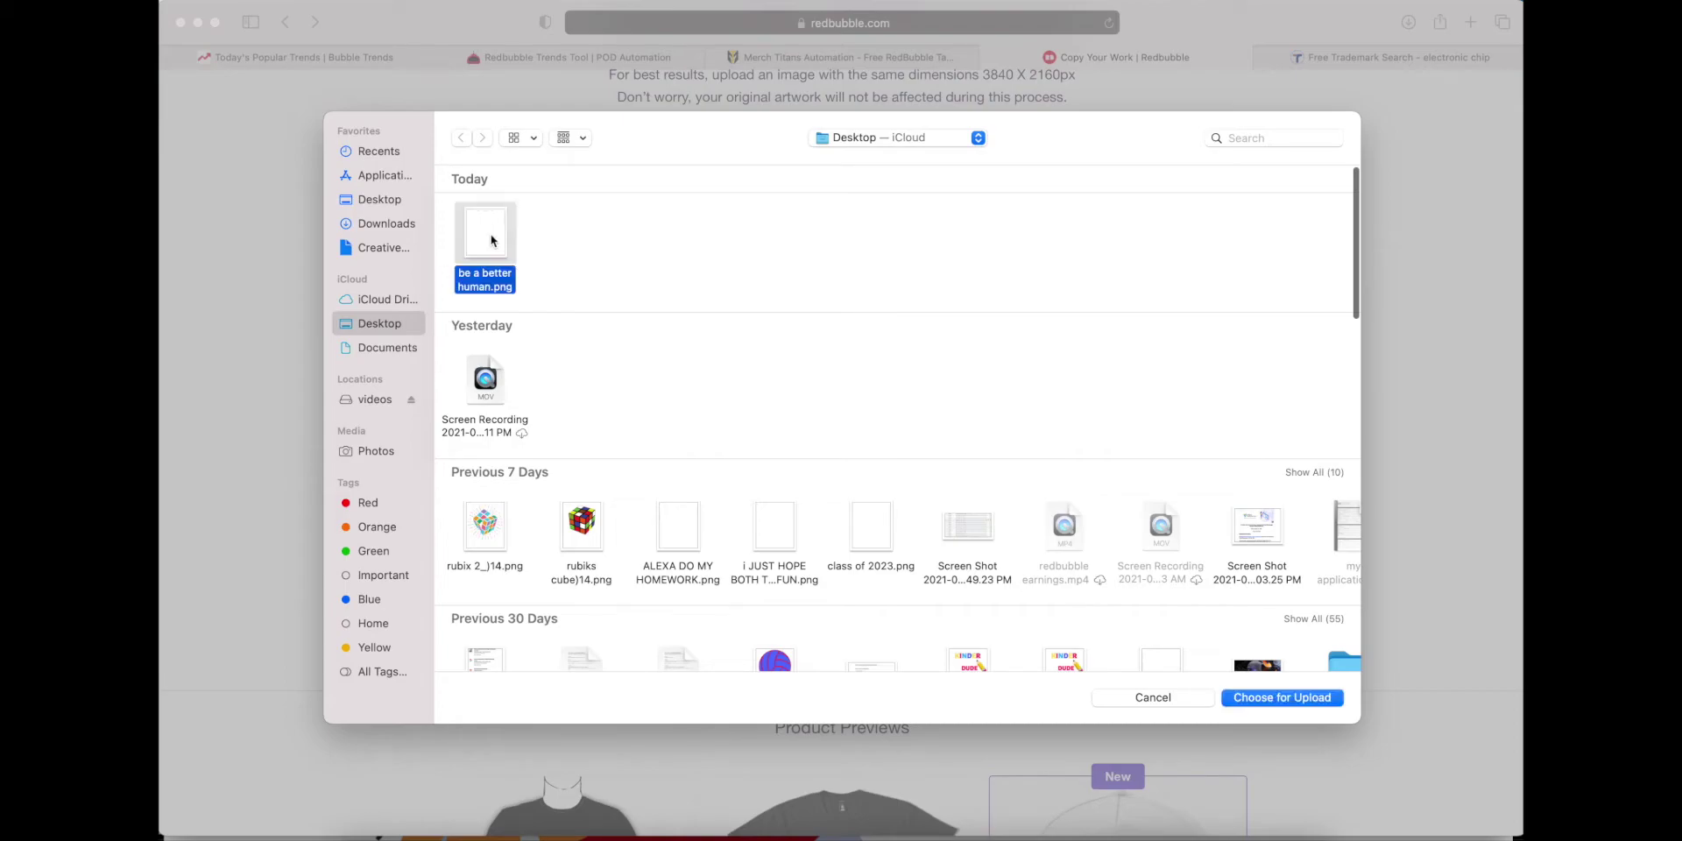
left_click(1323, 698)
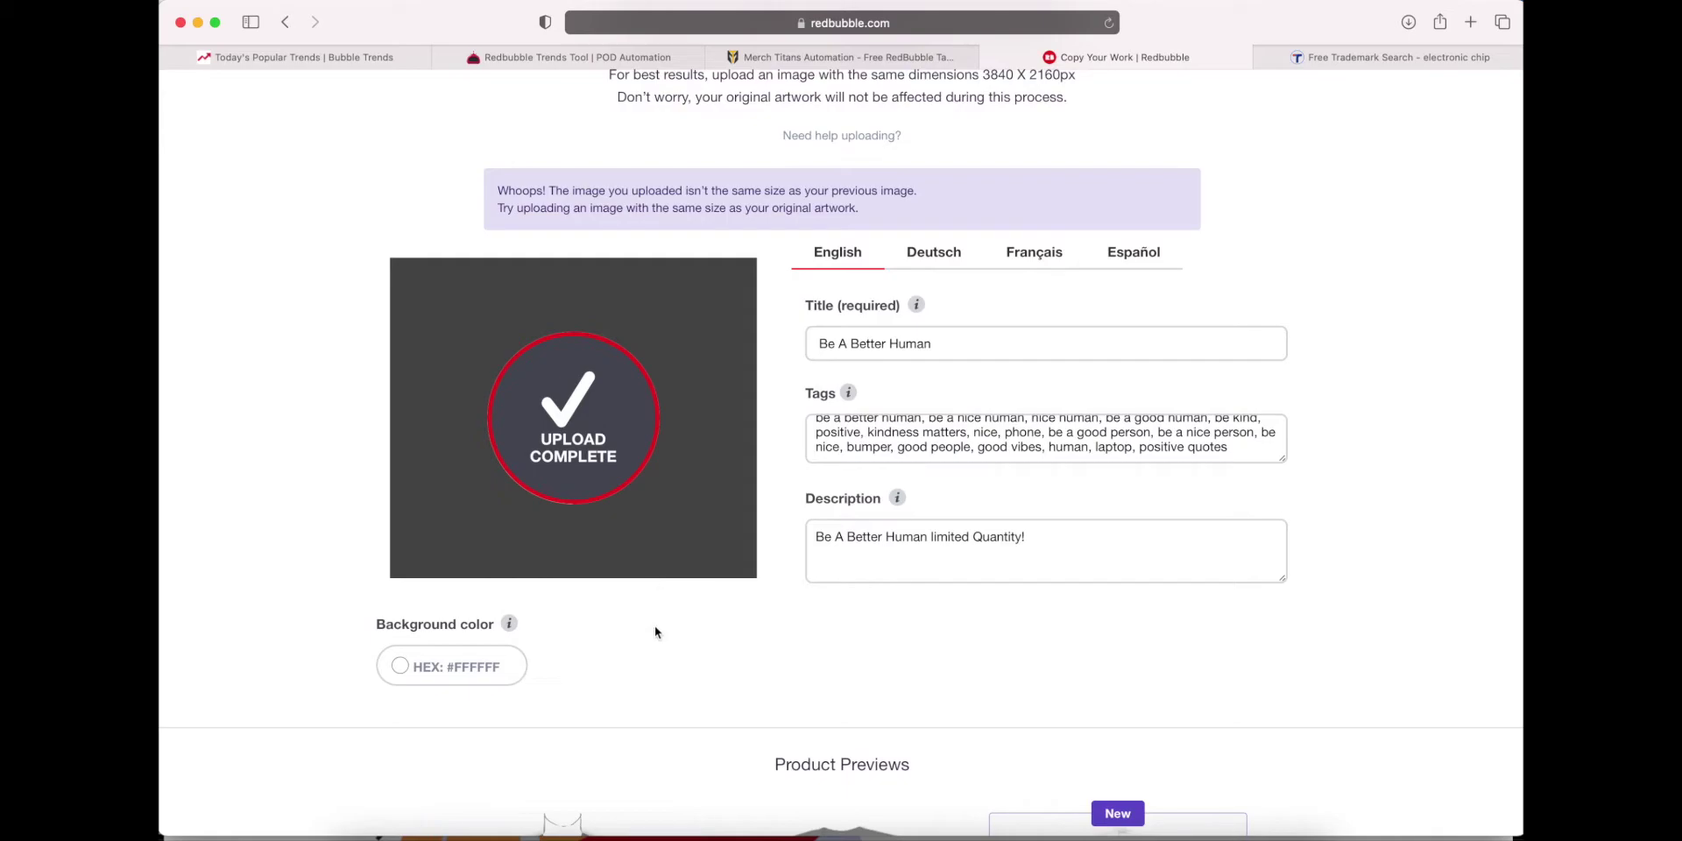
Scale the Standard Print Clothing design to 47%, move it lower on the shirt, and apply.
scroll(654, 623, "down", 3)
scroll(656, 630, "down", 2)
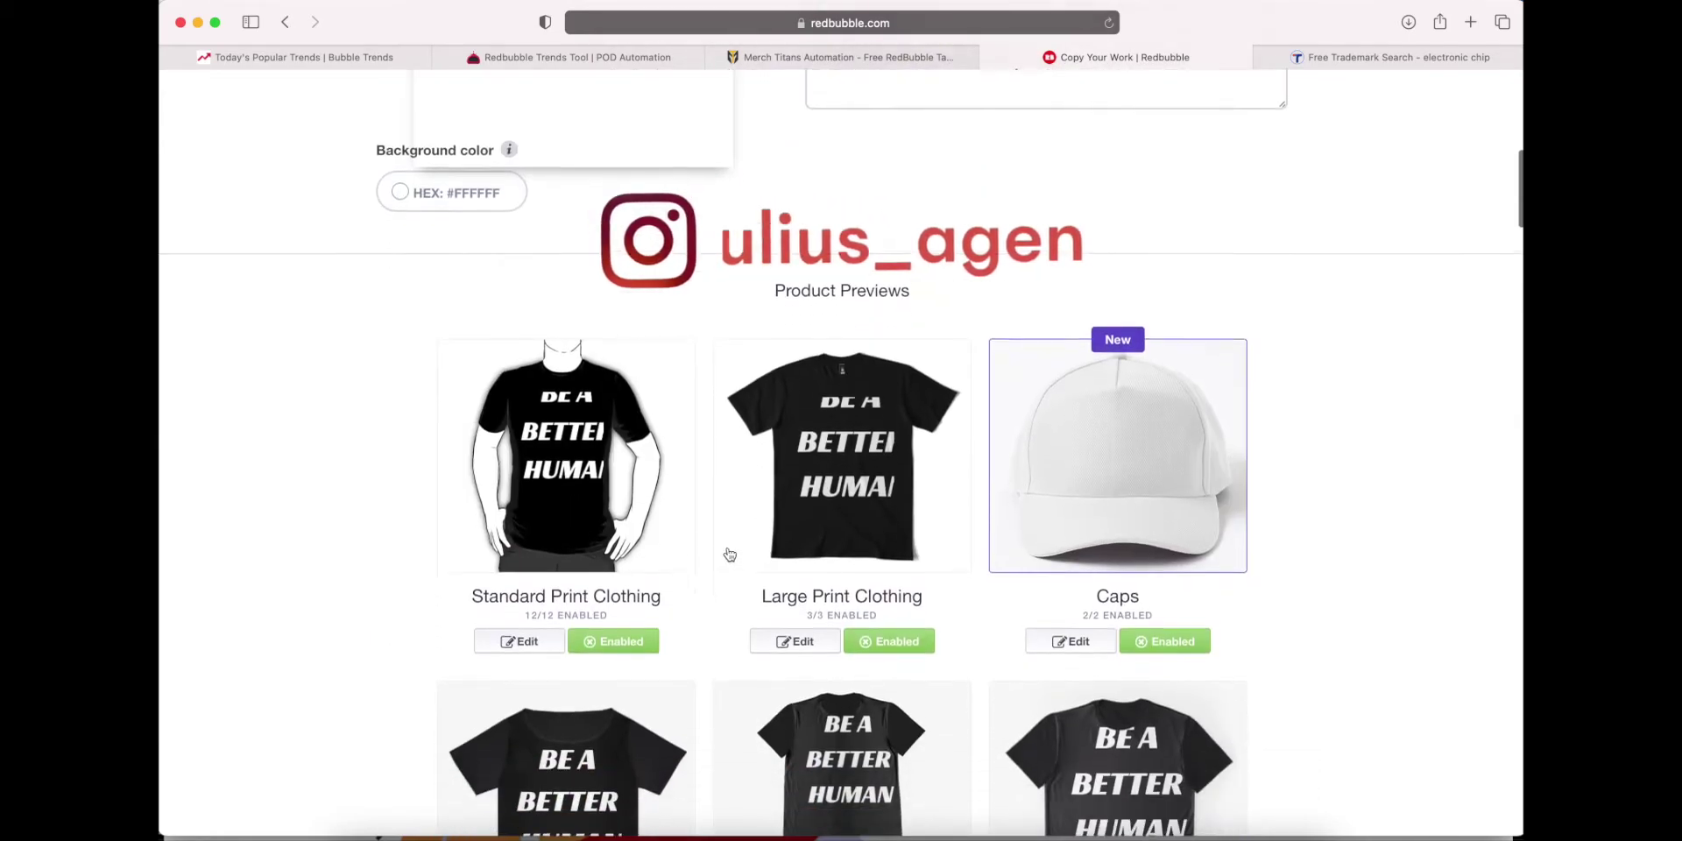
left_click(512, 640)
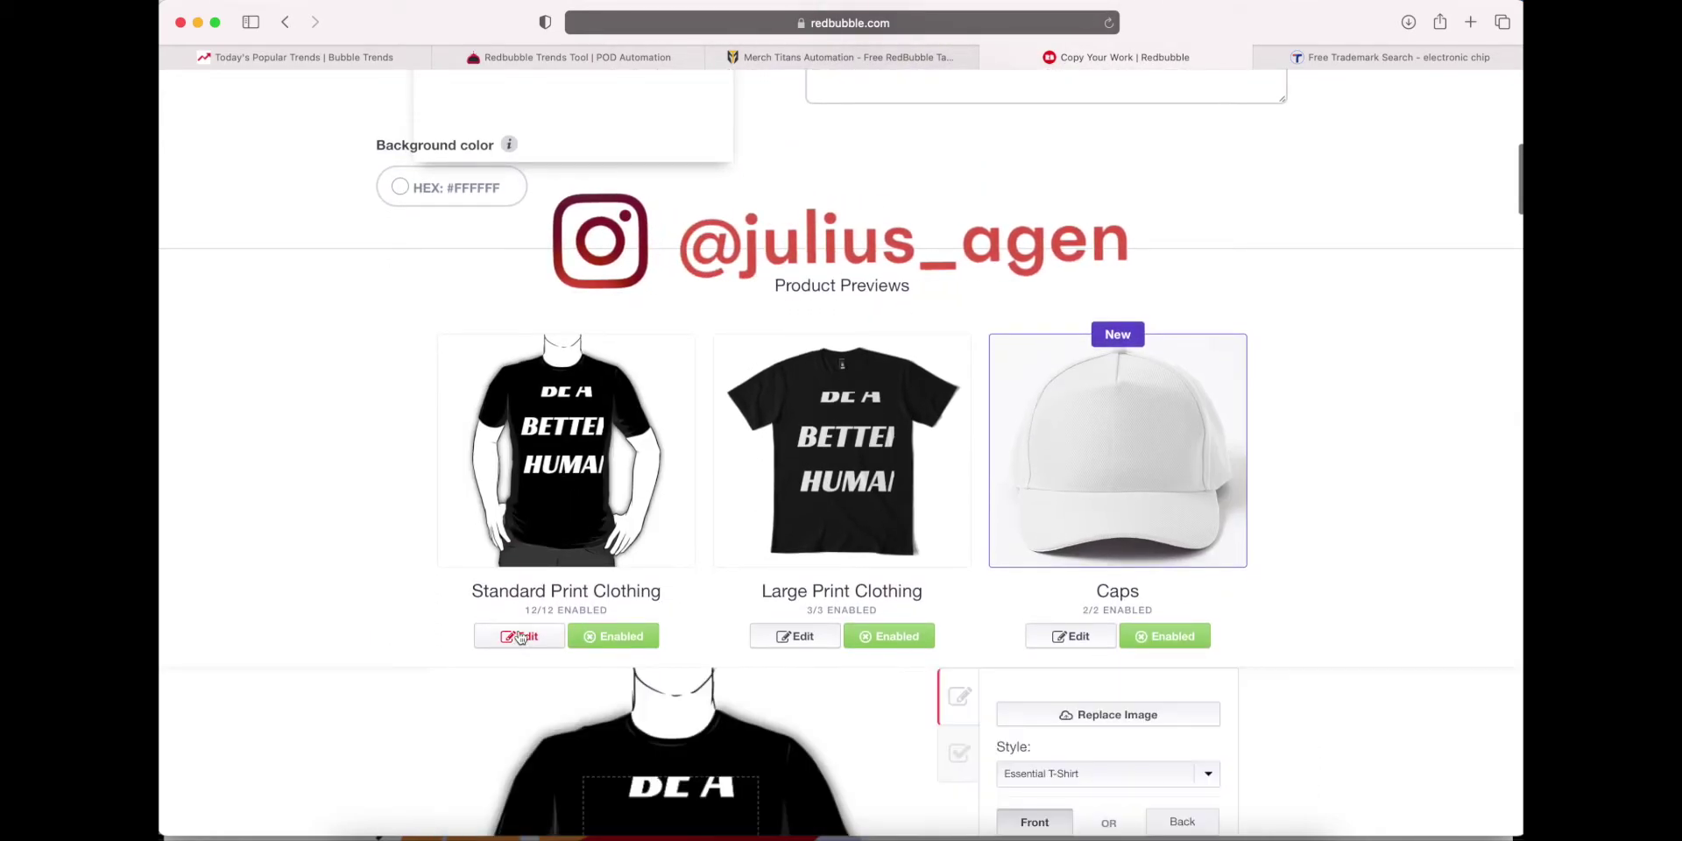
scroll(696, 714, "down", 2)
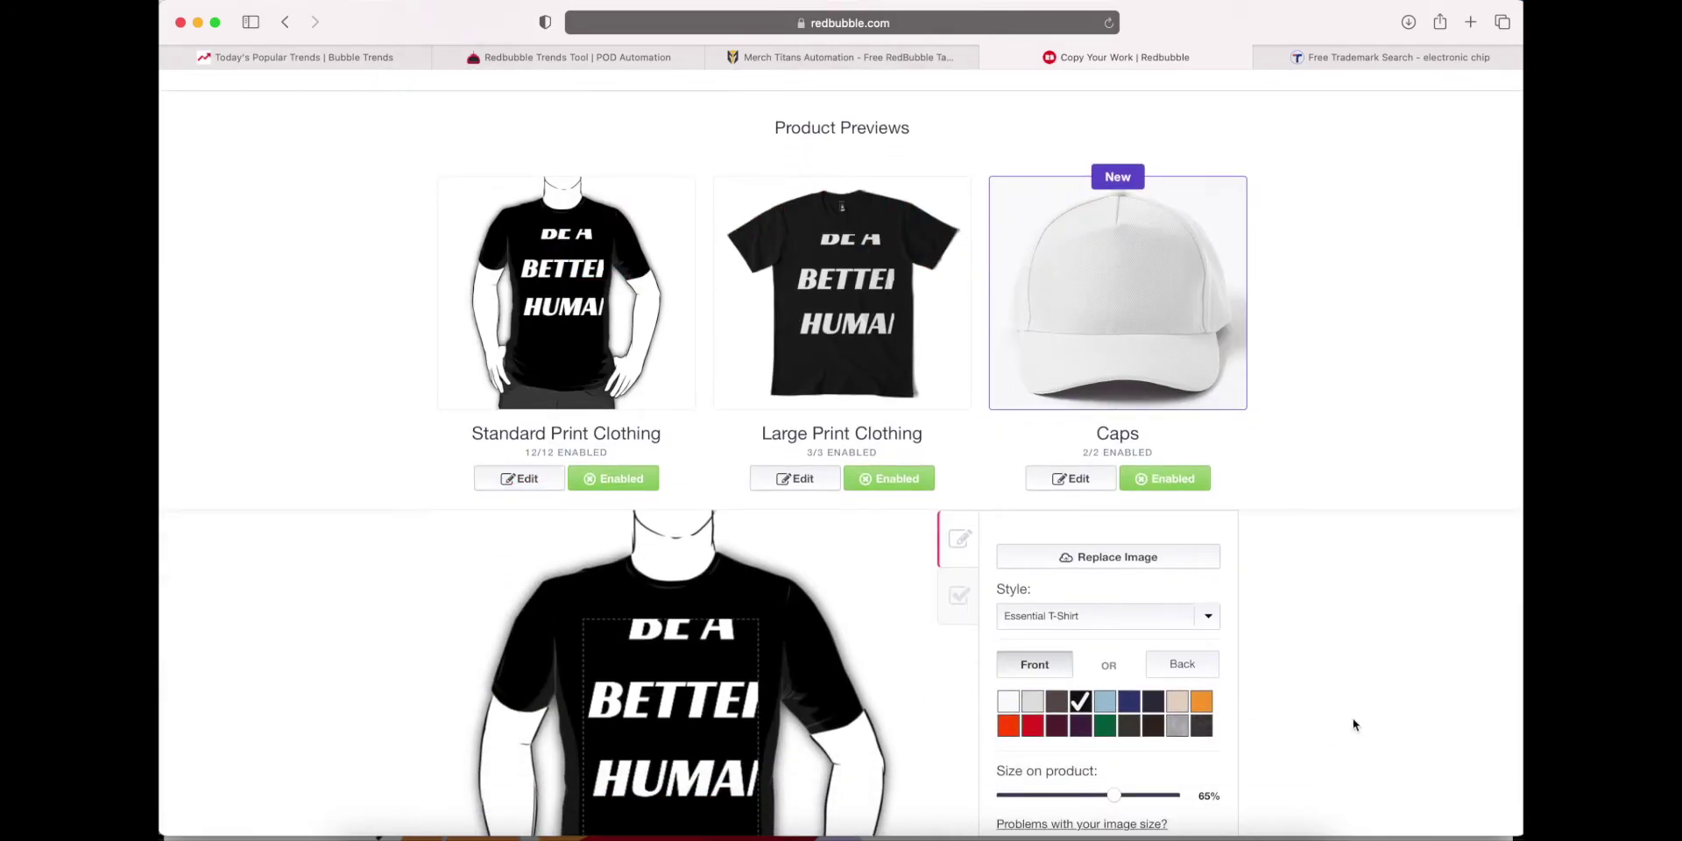
scroll(1340, 705, "down", 1)
left_click_drag(1115, 750, 1085, 754)
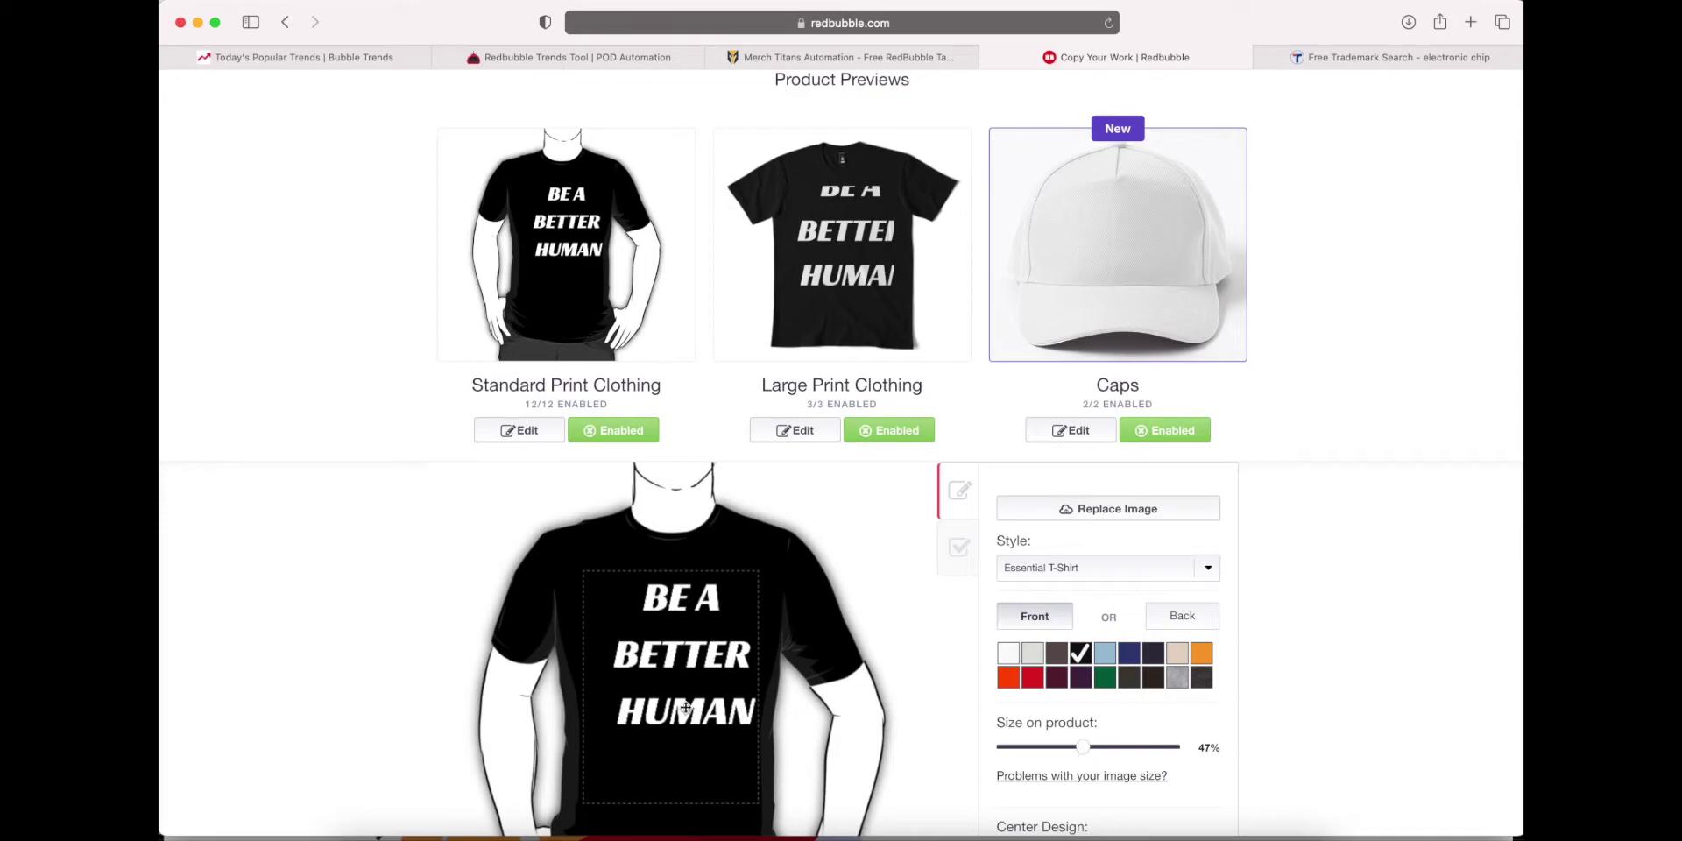
left_click_drag(685, 708, 667, 698)
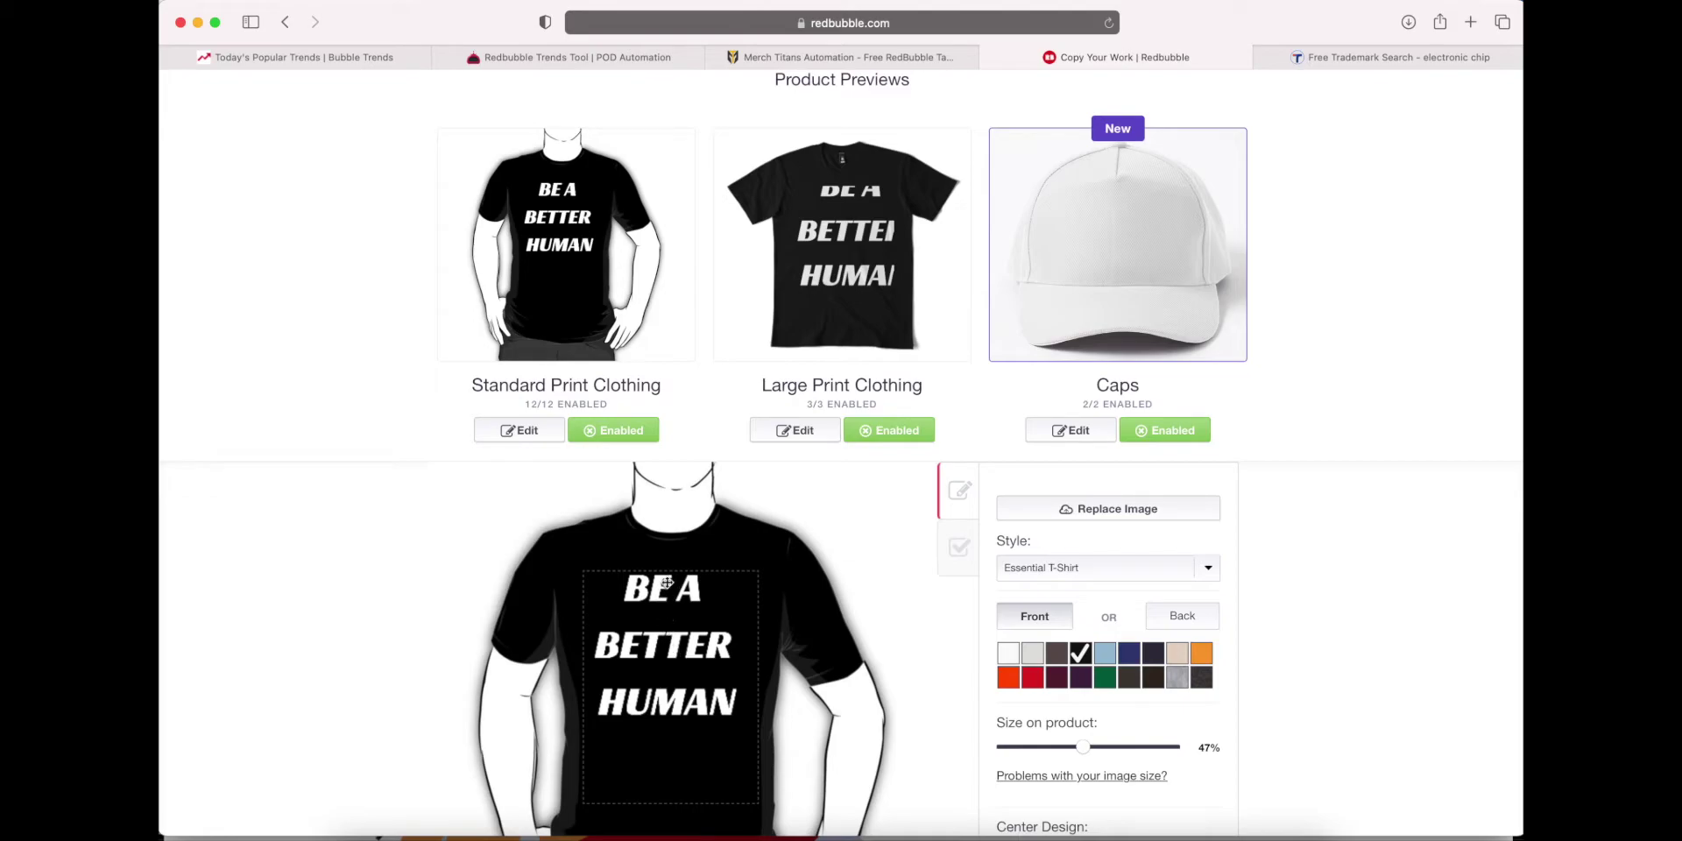
mouse_move(667, 603)
left_mouse_down()
mouse_move(670, 685)
mouse_move(668, 601)
left_mouse_up()
scroll(1086, 743, "down", 5)
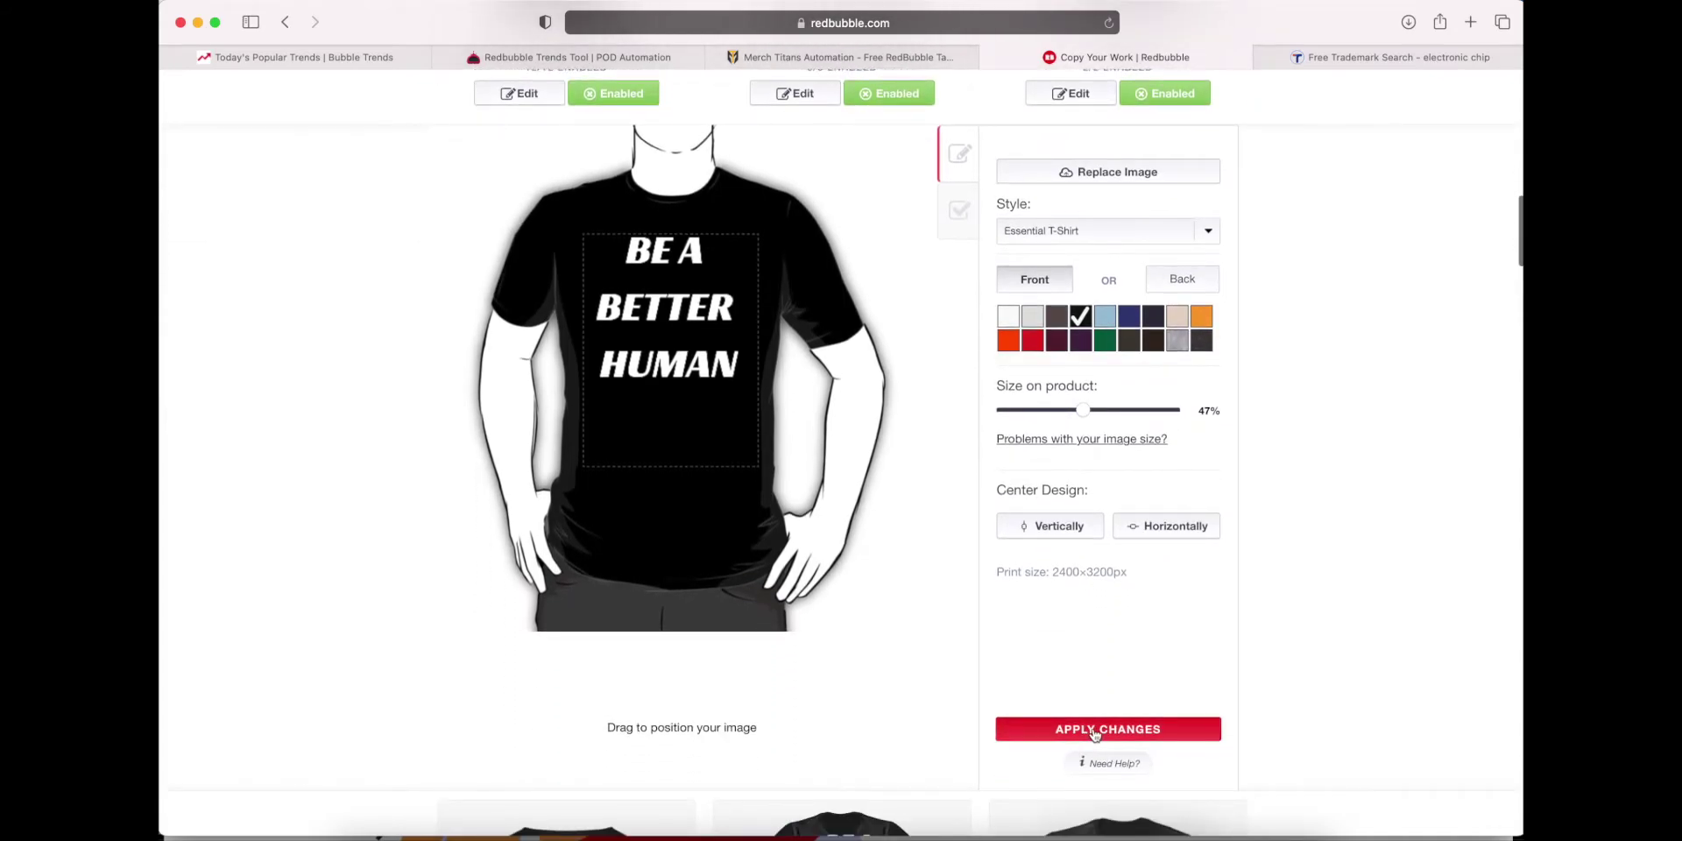
left_click(1095, 731)
scroll(906, 472, "up", 4)
Scale the Large Print Clothing design to 60% and nudge it up and left.
left_click(799, 386)
scroll(818, 518, "down", 2)
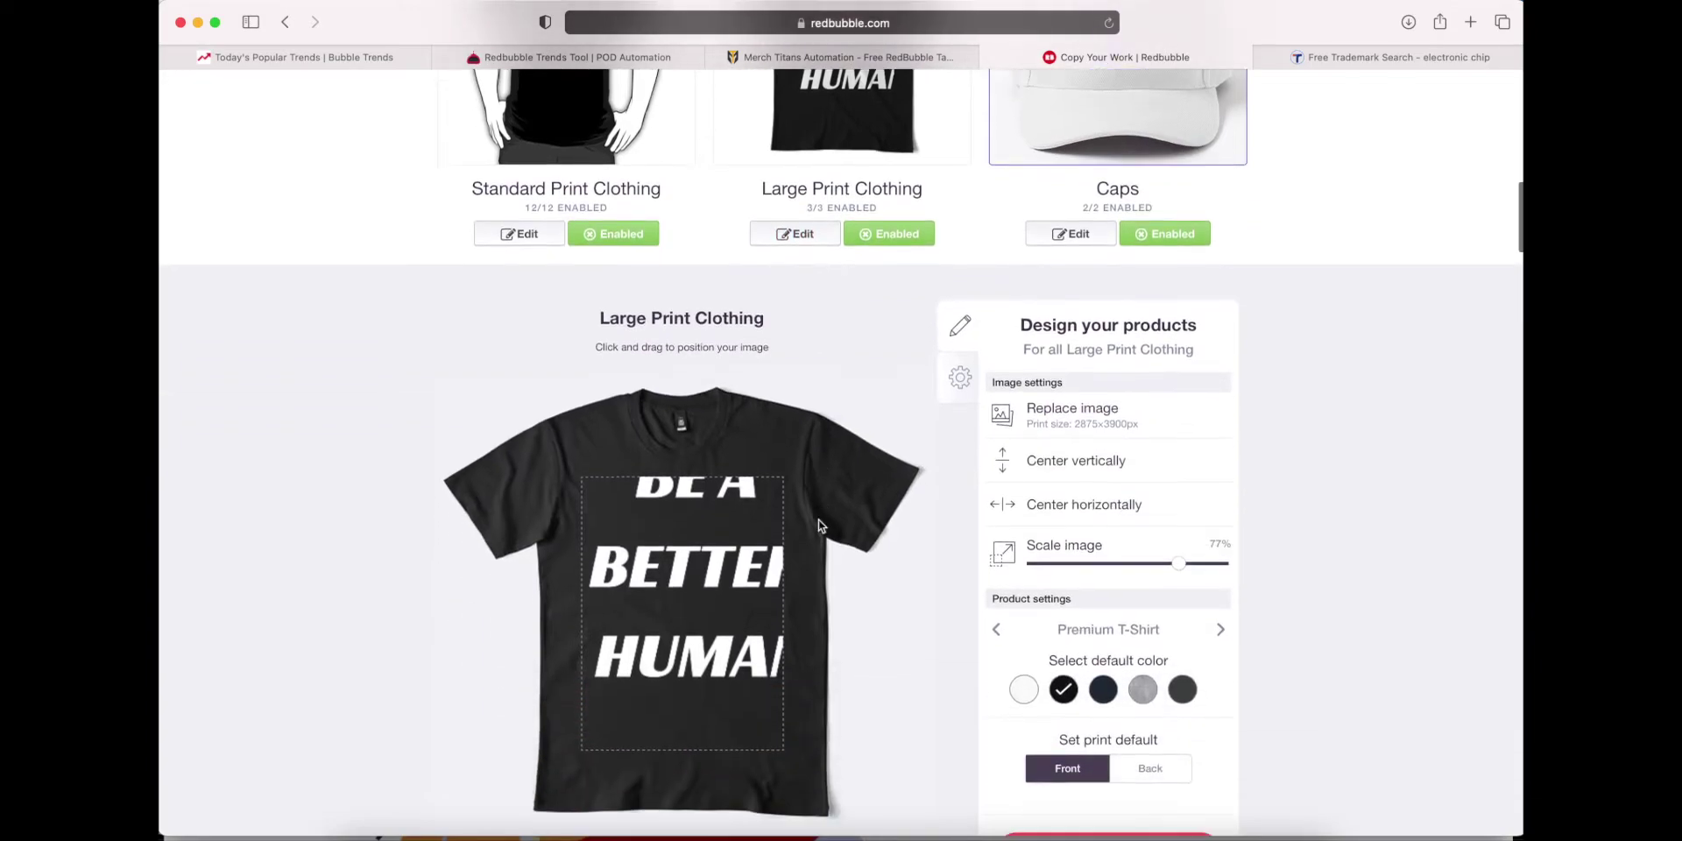
left_click_drag(1180, 568, 1147, 563)
left_click_drag(715, 606, 702, 602)
scroll(1086, 654, "down", 4)
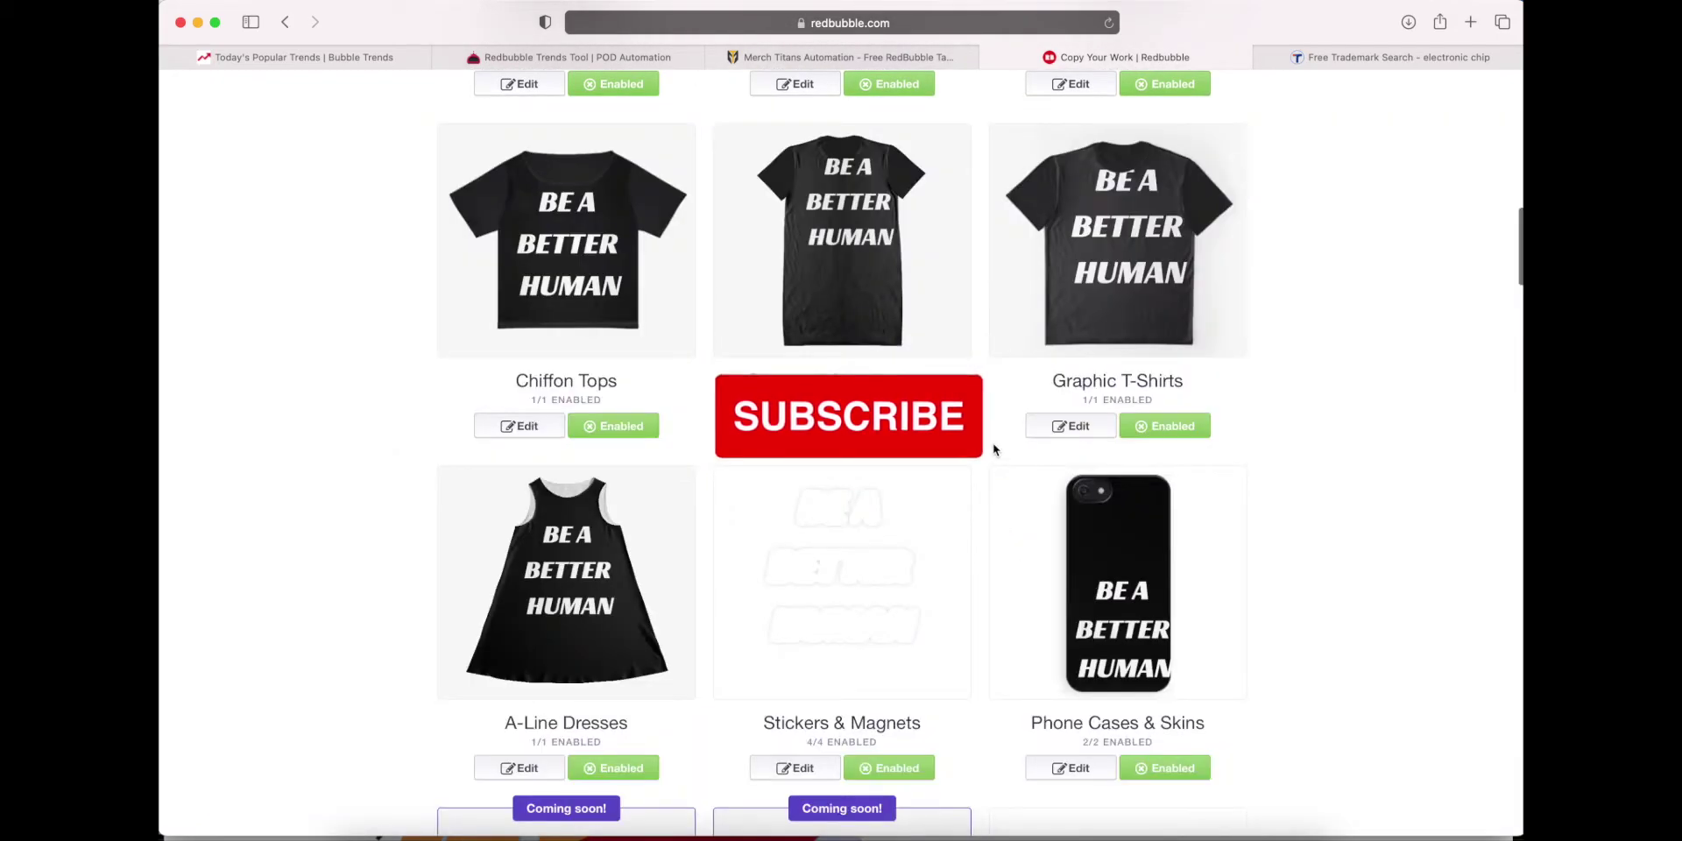
scroll(992, 443, "up", 5)
Shrink the Caps design to 20% and move it up so the whole slogan fits.
left_click(1064, 402)
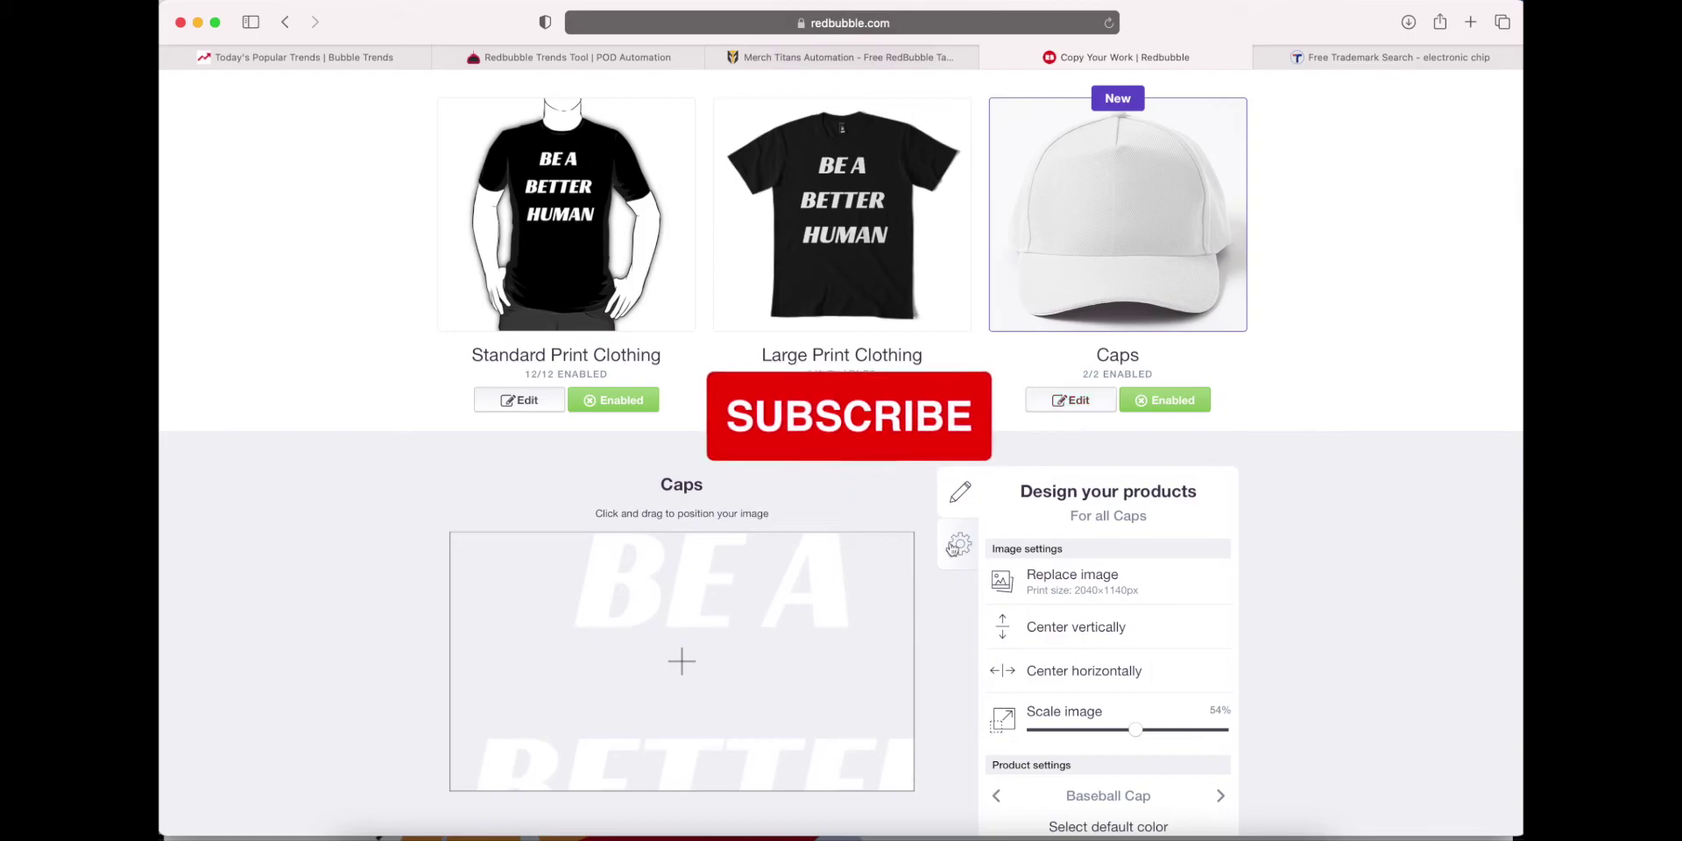
scroll(952, 549, "down", 2)
scroll(1254, 470, "up", 4)
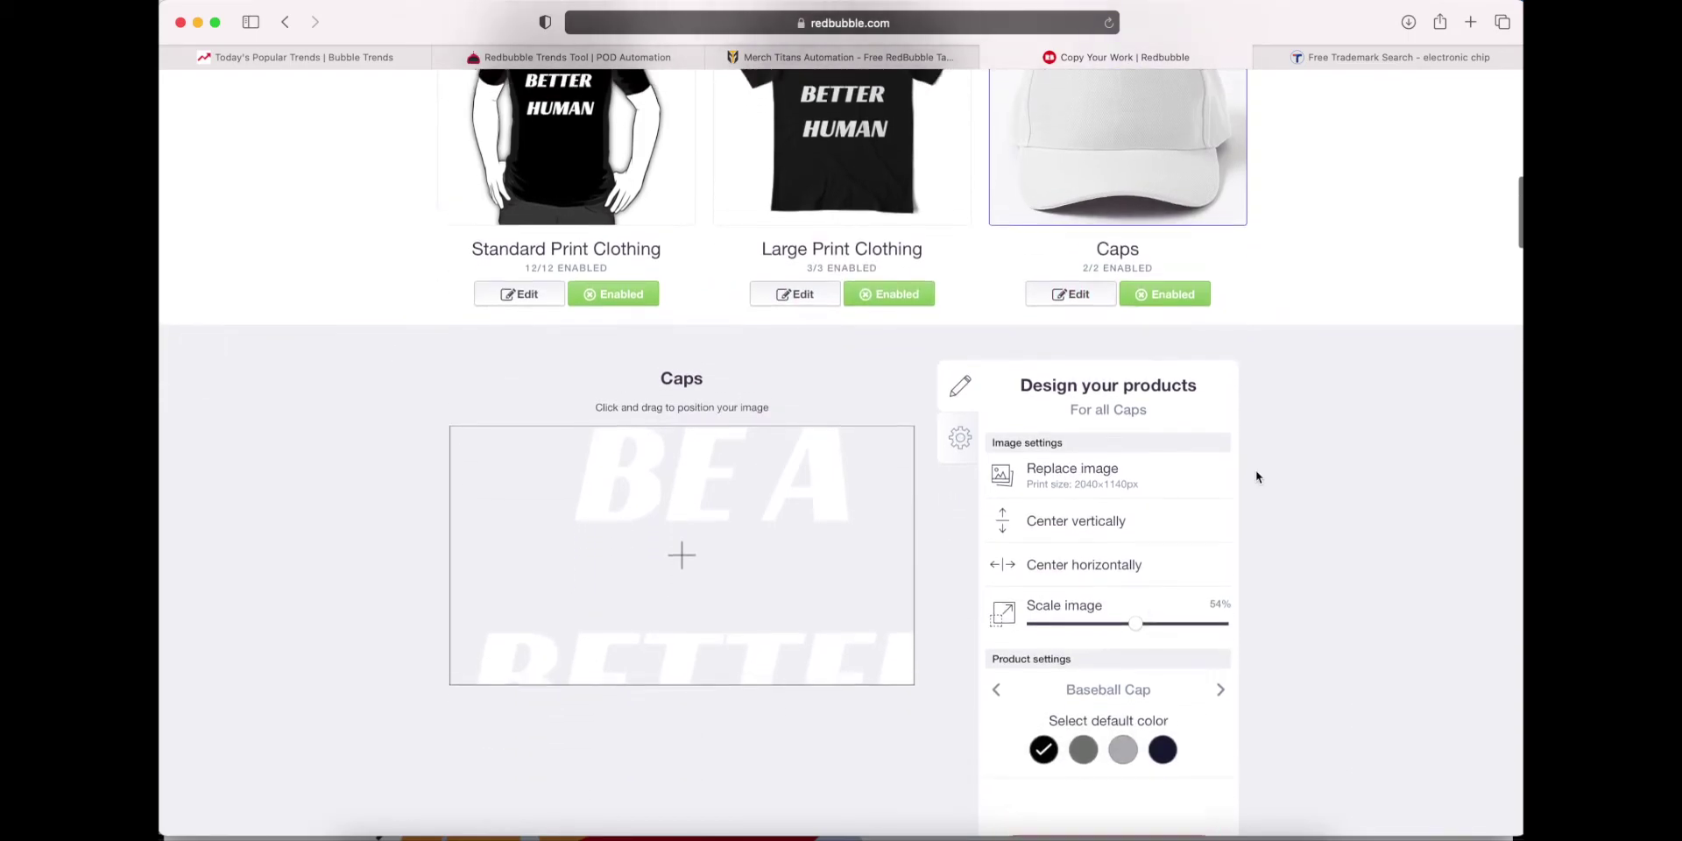
scroll(1125, 617, "down", 4)
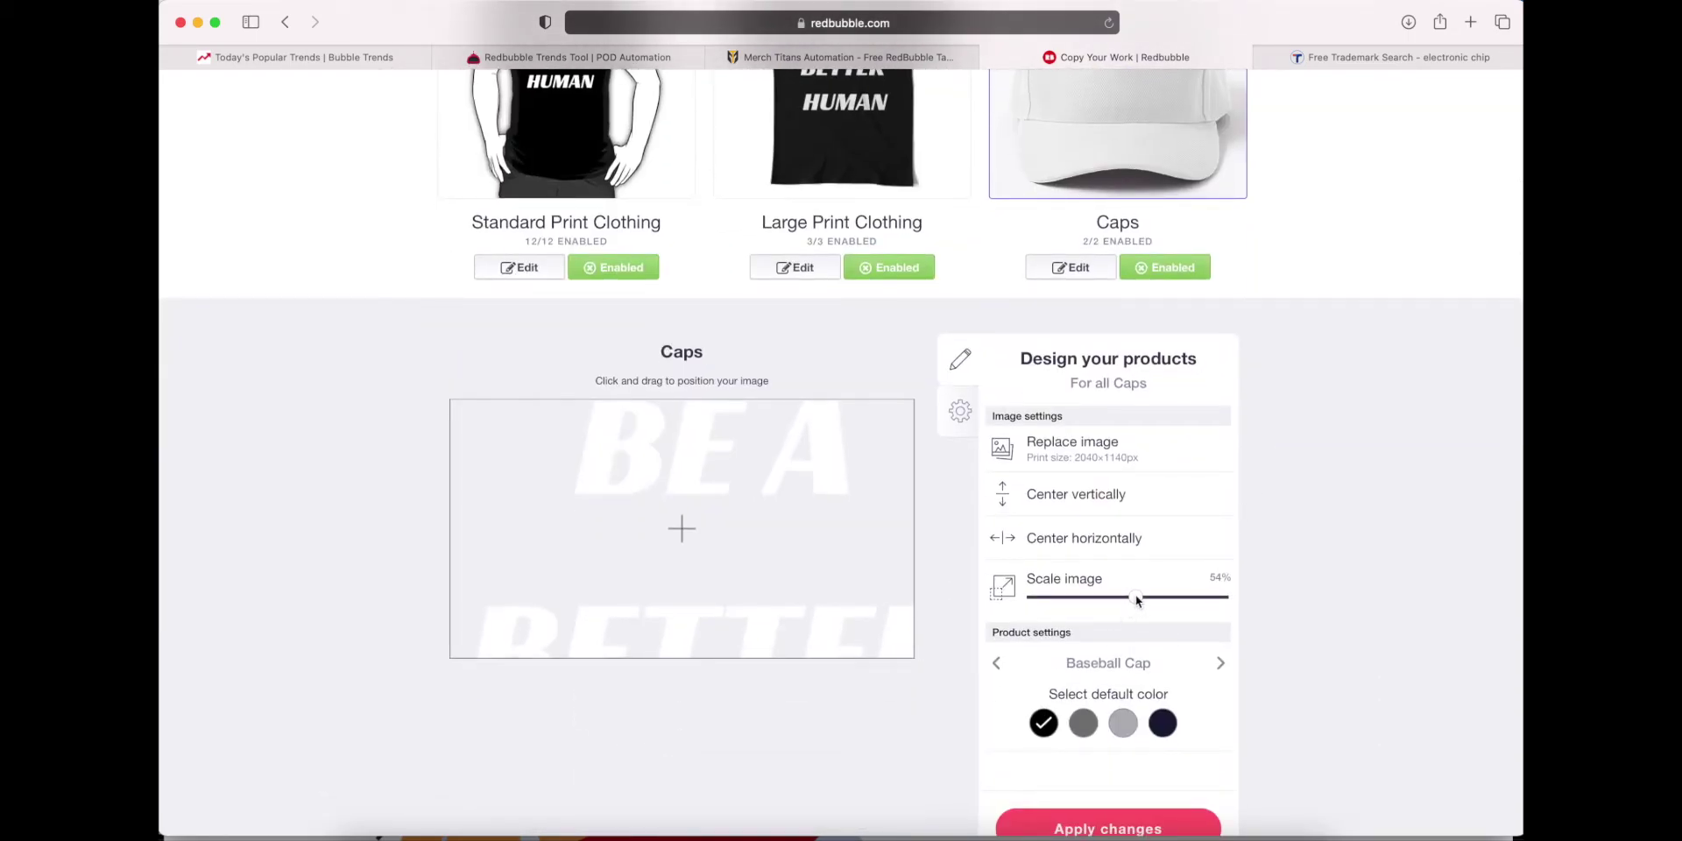
left_click_drag(1136, 594, 1094, 589)
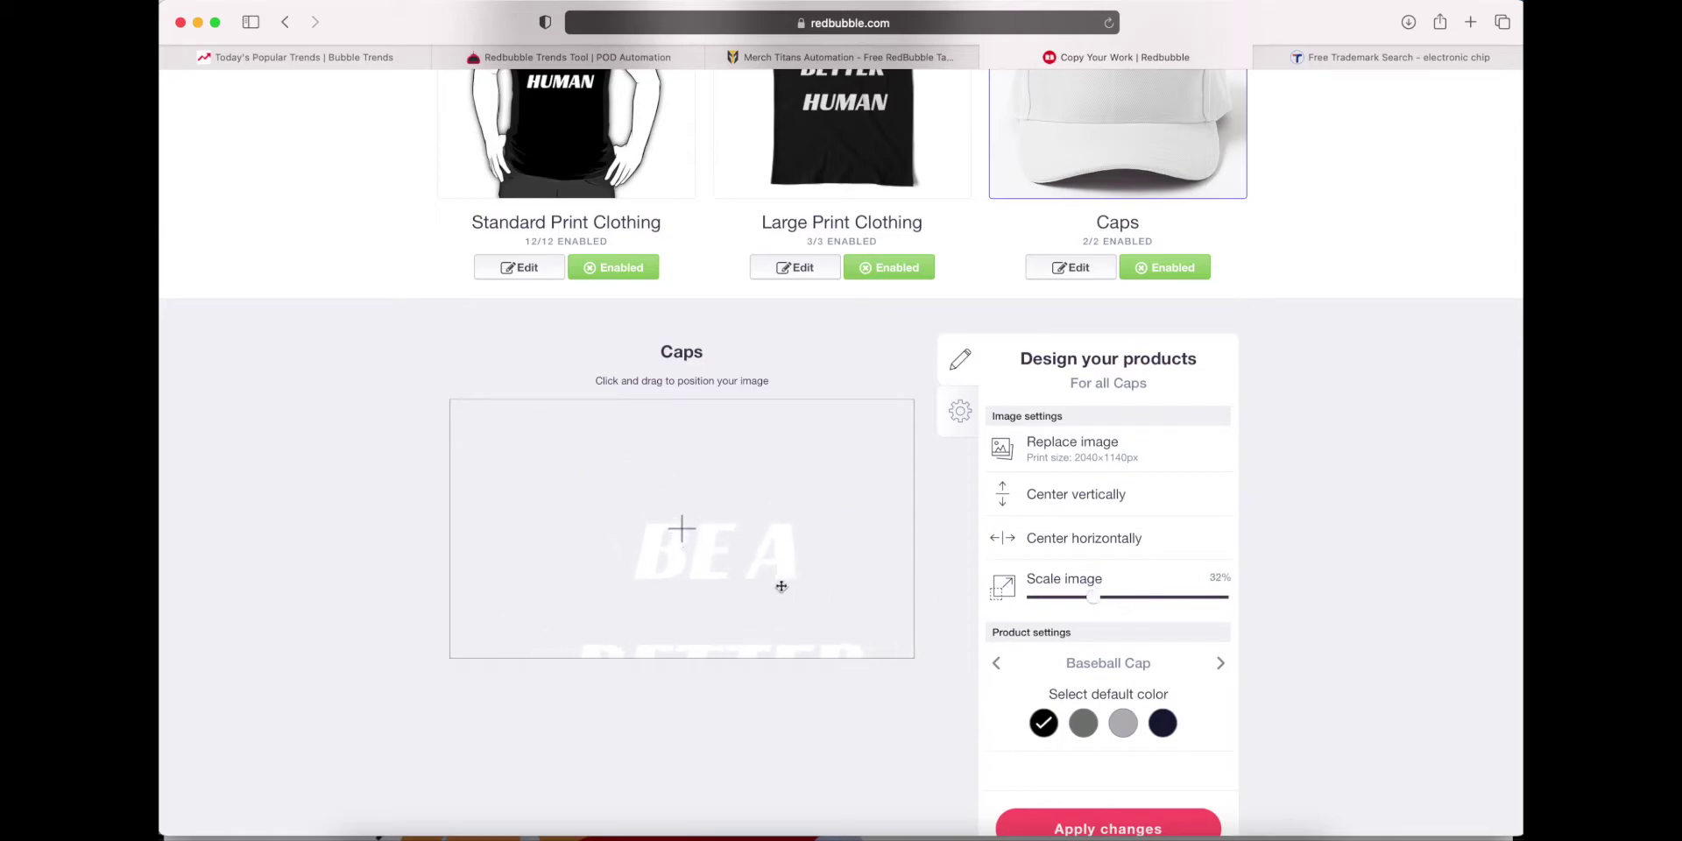
left_click_drag(781, 586, 752, 468)
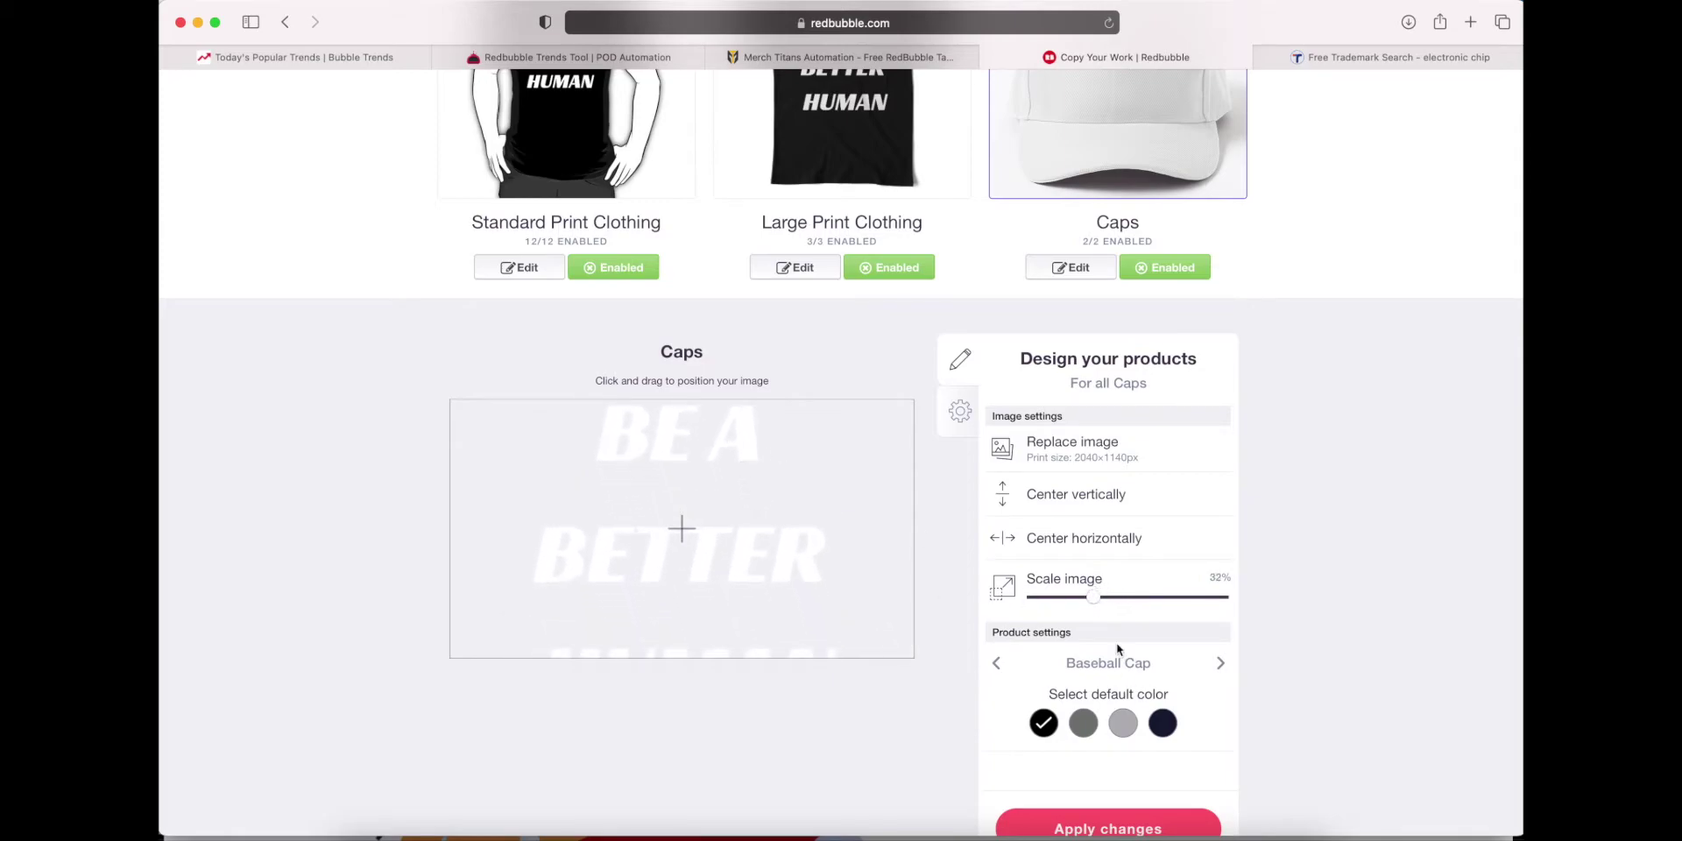
left_click_drag(1091, 600, 1071, 597)
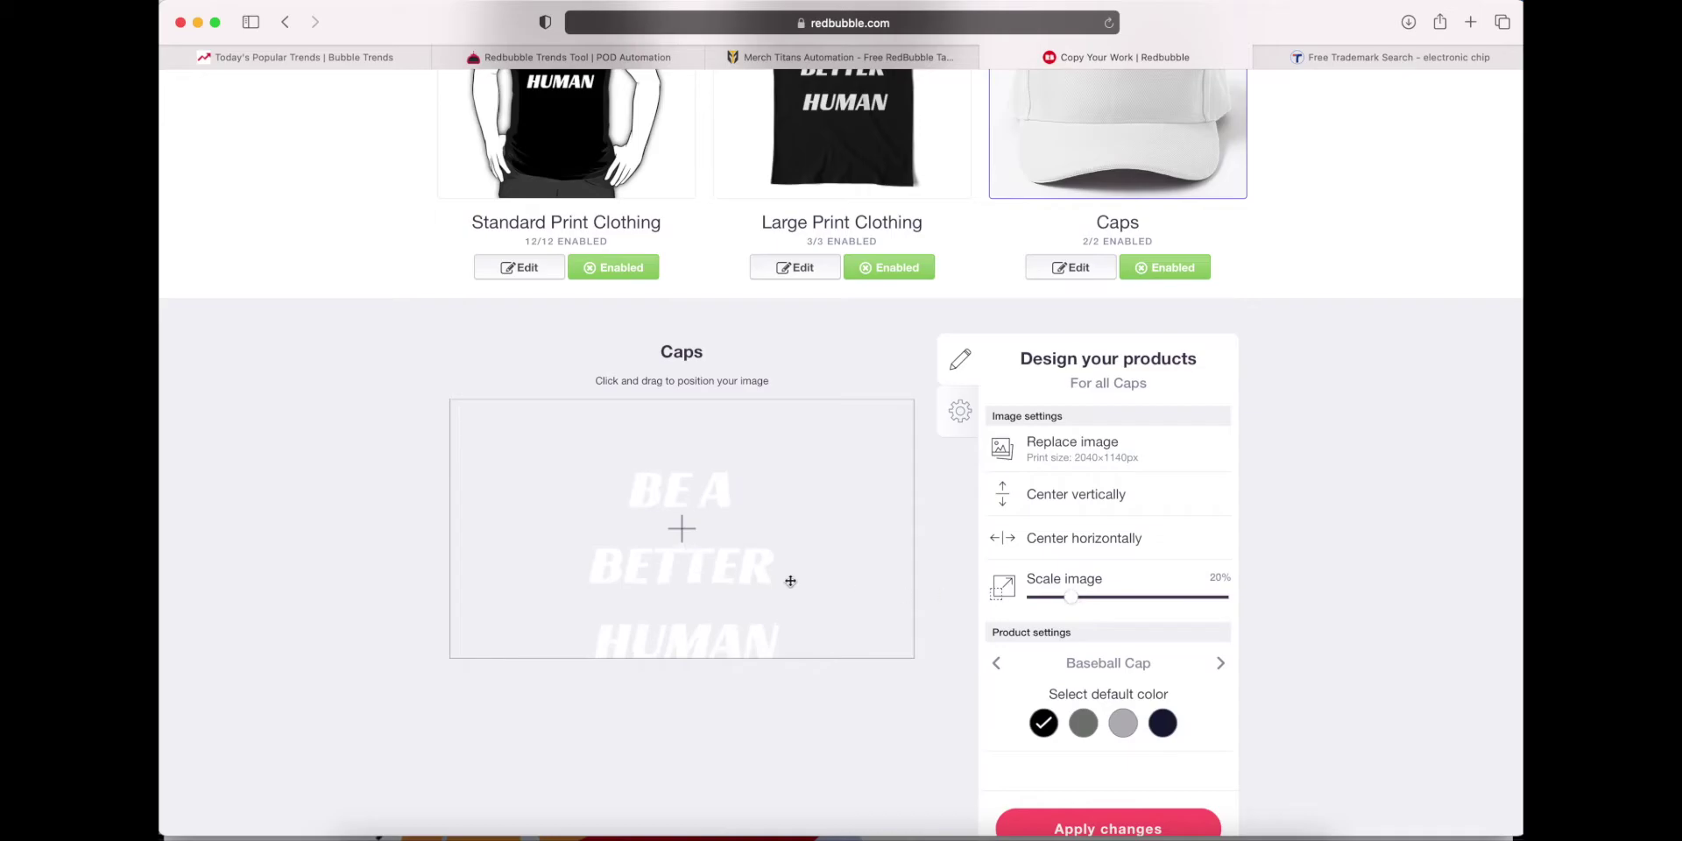
left_click_drag(785, 582, 770, 533)
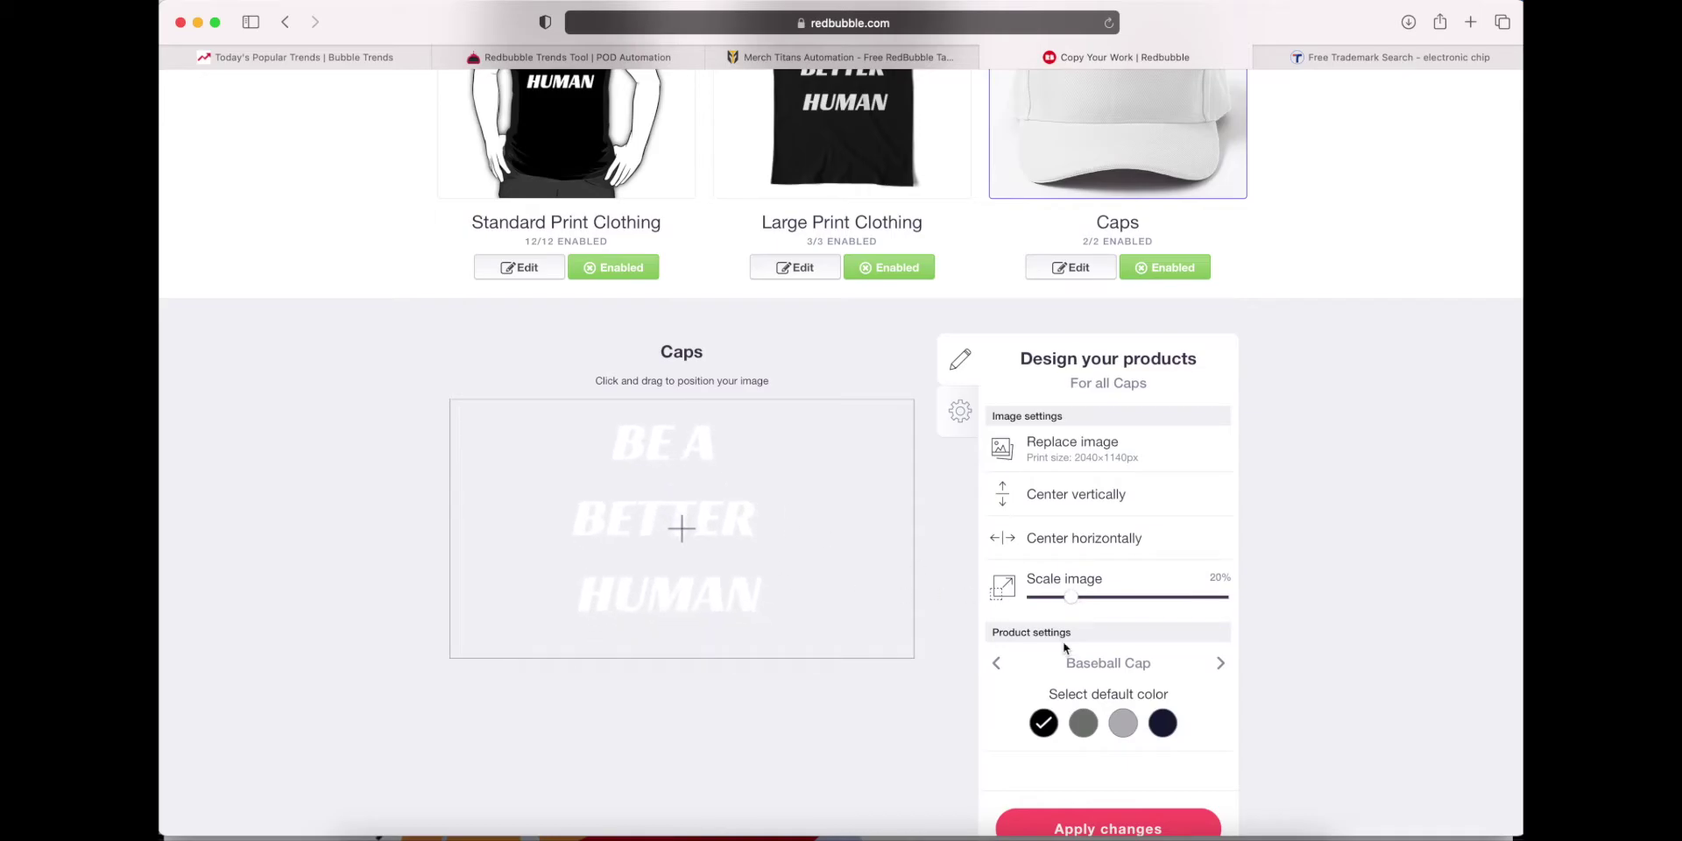
scroll(1064, 647, "down", 3)
Apply the Caps layout and confirm the Graphic T-Shirt Dresses layout unchanged.
left_click(954, 710)
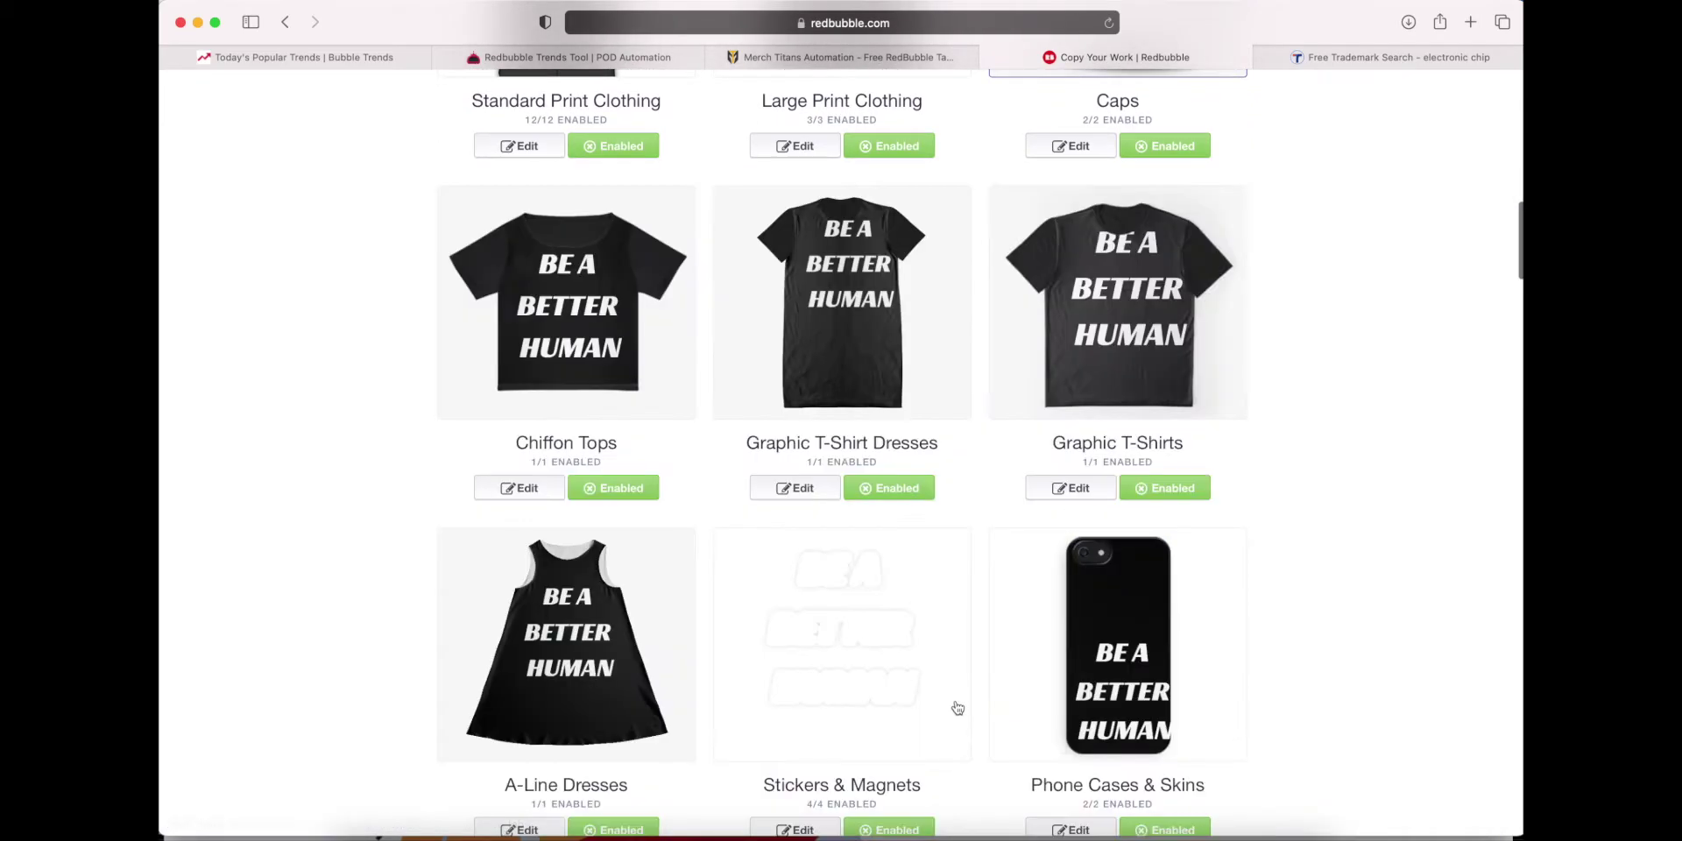
left_click(796, 491)
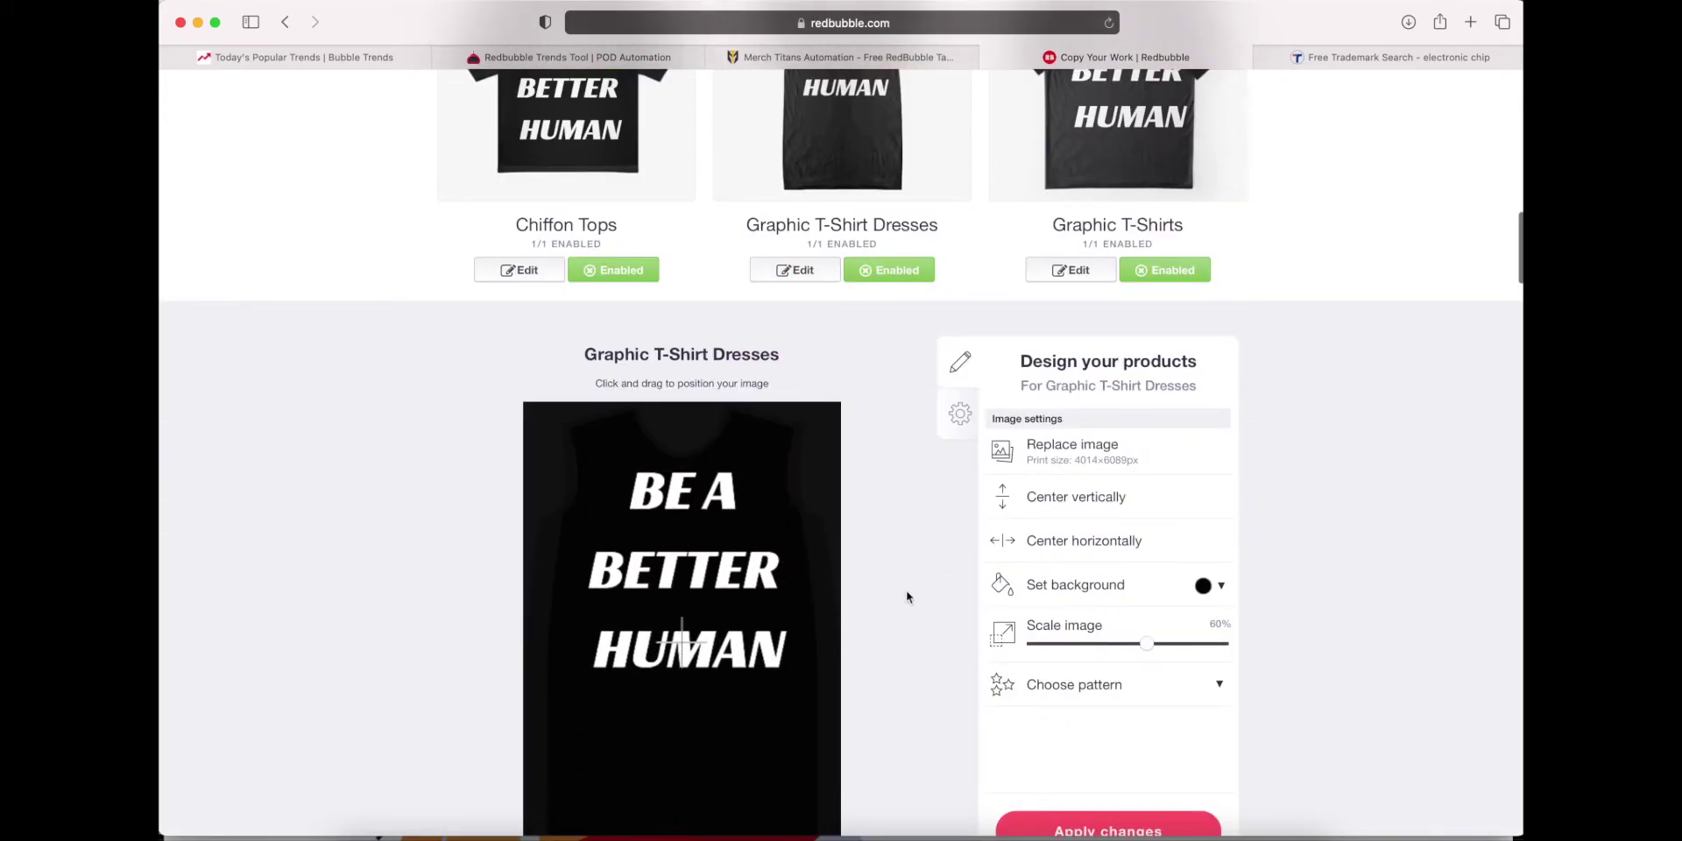
scroll(1156, 696, "down", 3)
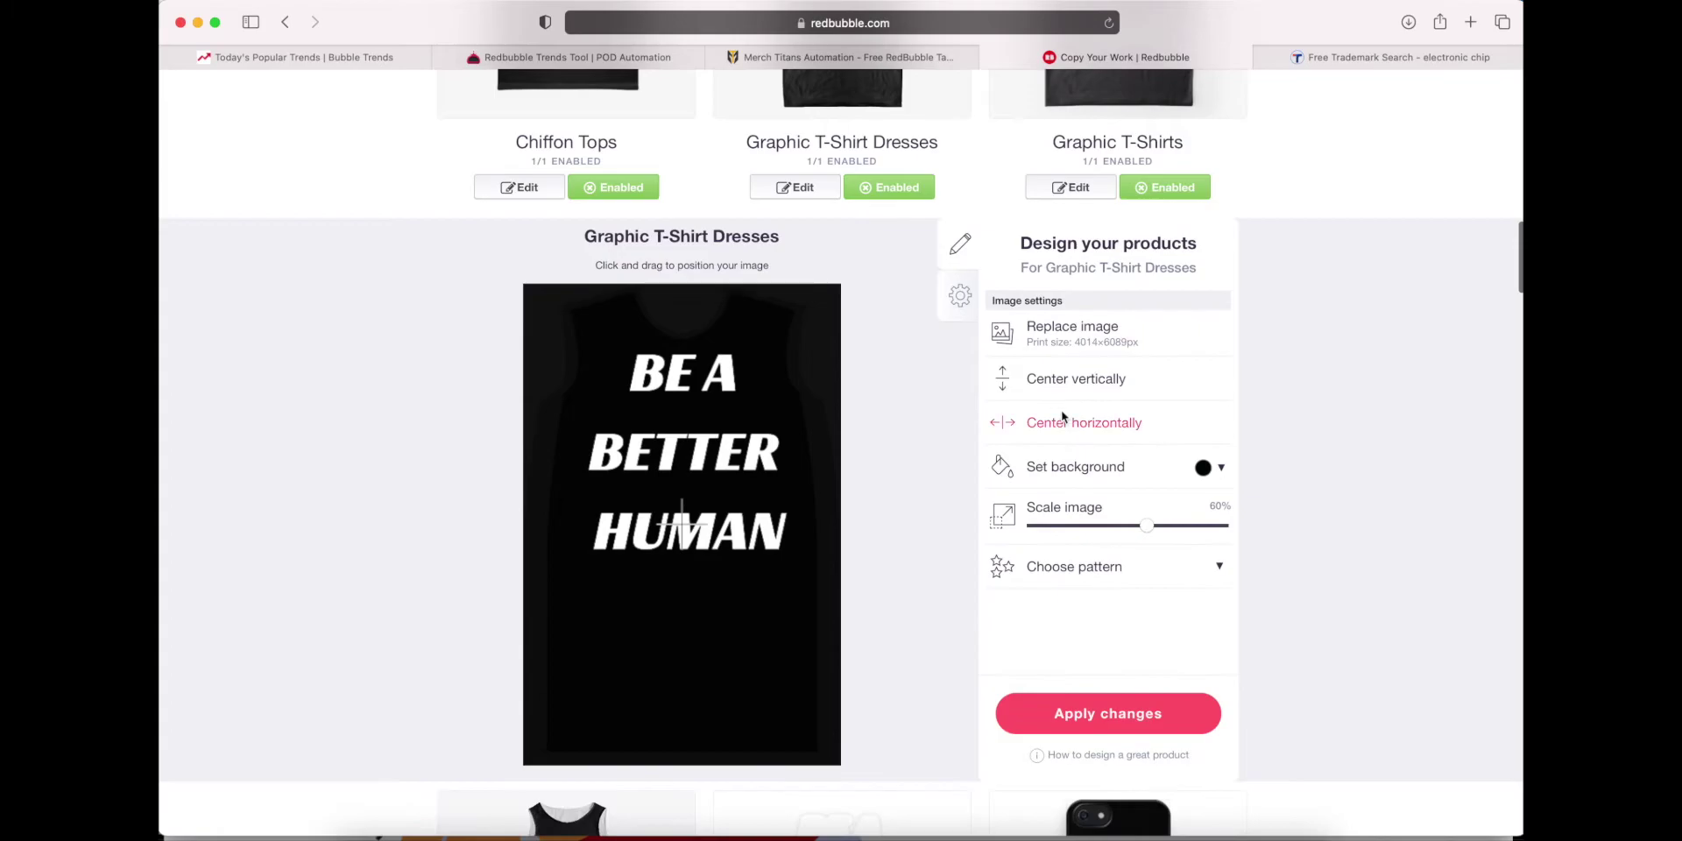
left_click(1141, 720)
Shrink the Graphic T-Shirts design from 64% to 53%, move it up slightly, and apply.
left_click(1064, 375)
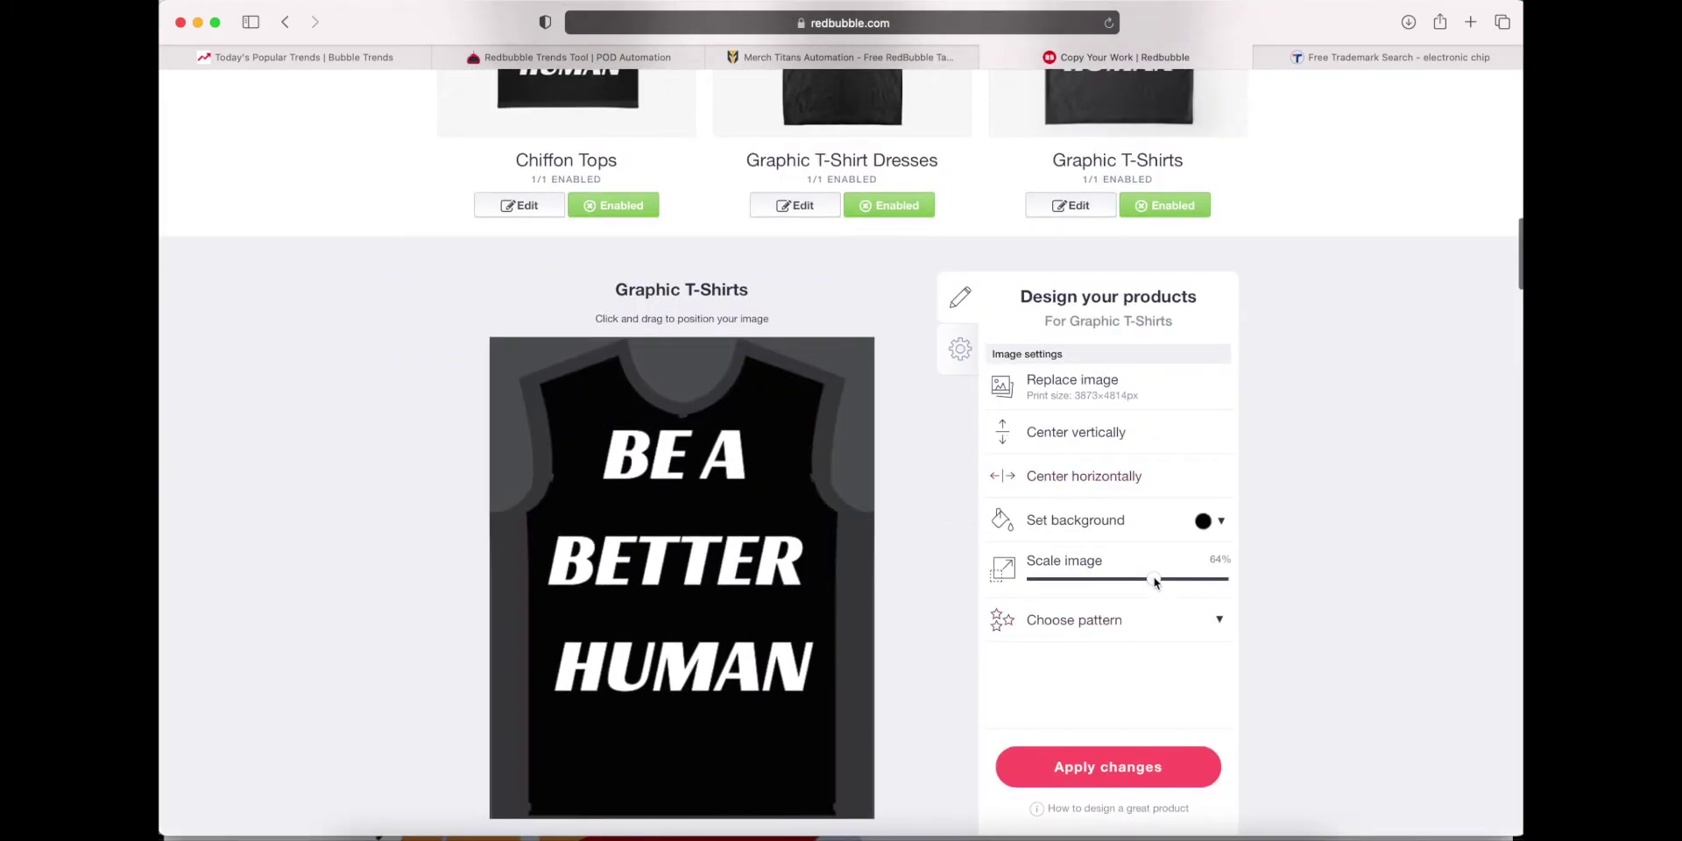
left_click_drag(1154, 580, 1134, 580)
left_click_drag(803, 622, 801, 606)
left_click(942, 483)
scroll(943, 483, "up", 10)
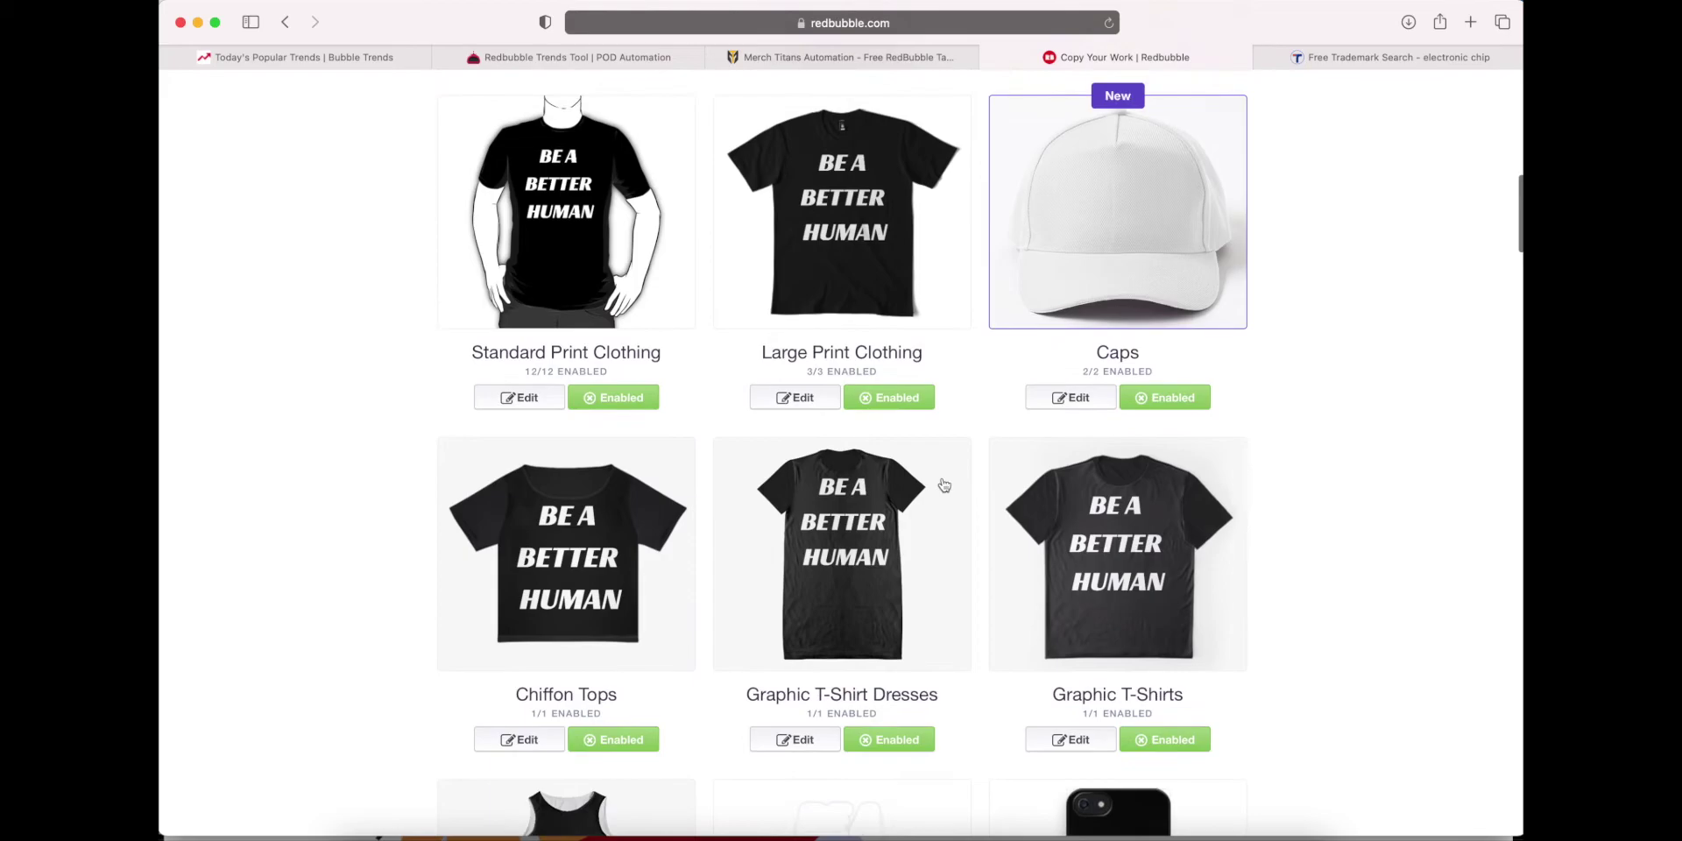
scroll(944, 485, "down", 5)
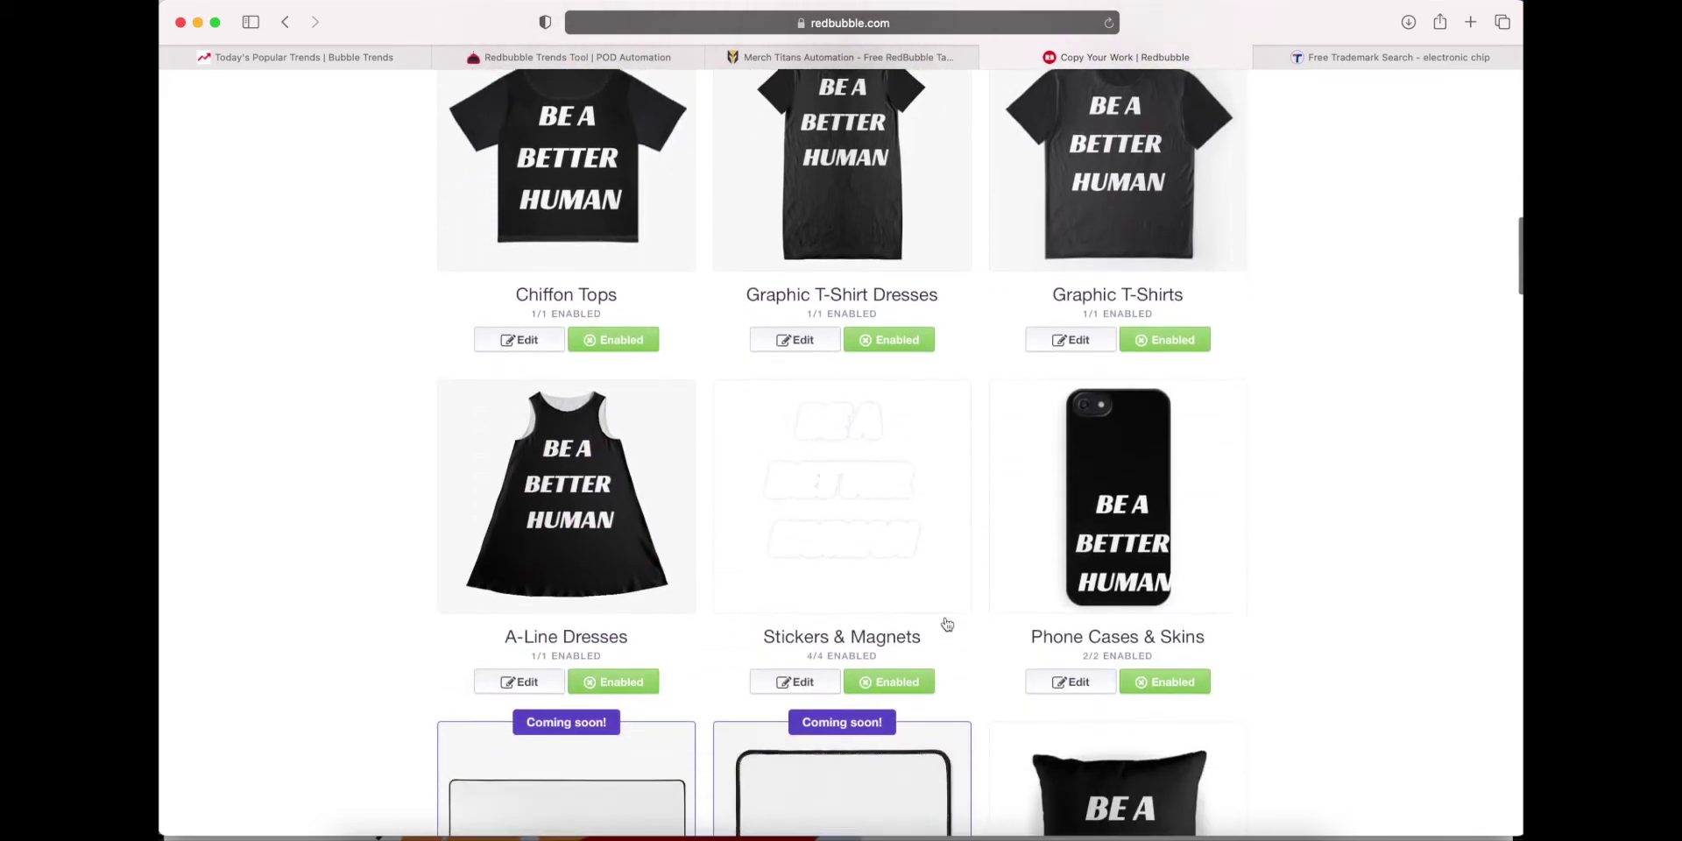
Scale the Phone Cases & Skins design to 15%, move it up, and apply.
left_click(1040, 682)
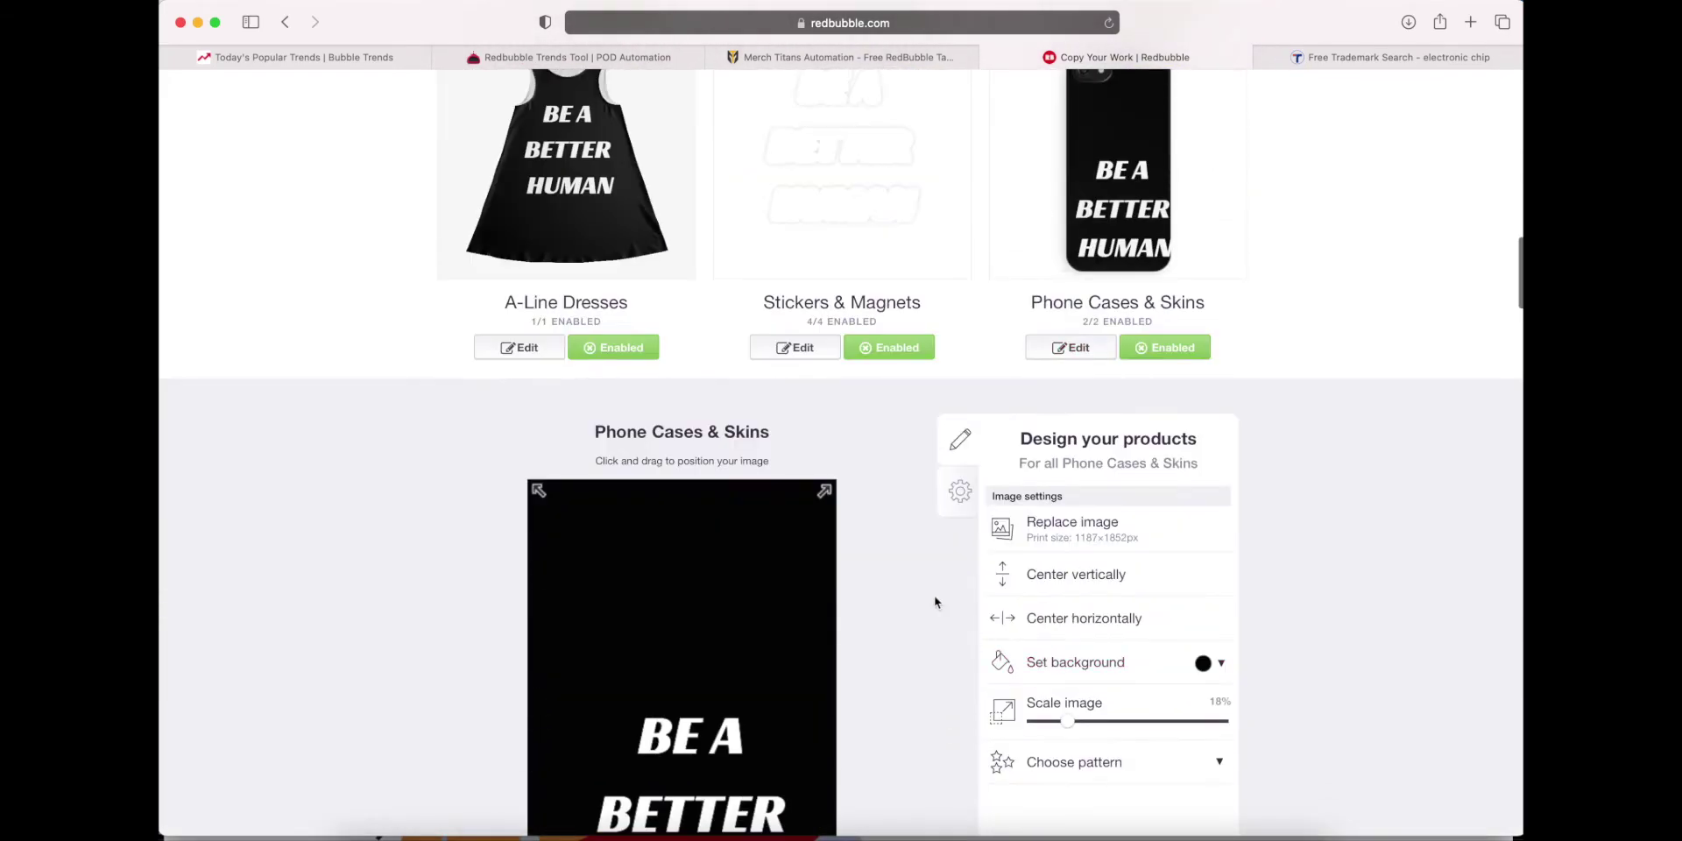
left_click_drag(664, 624, 657, 615)
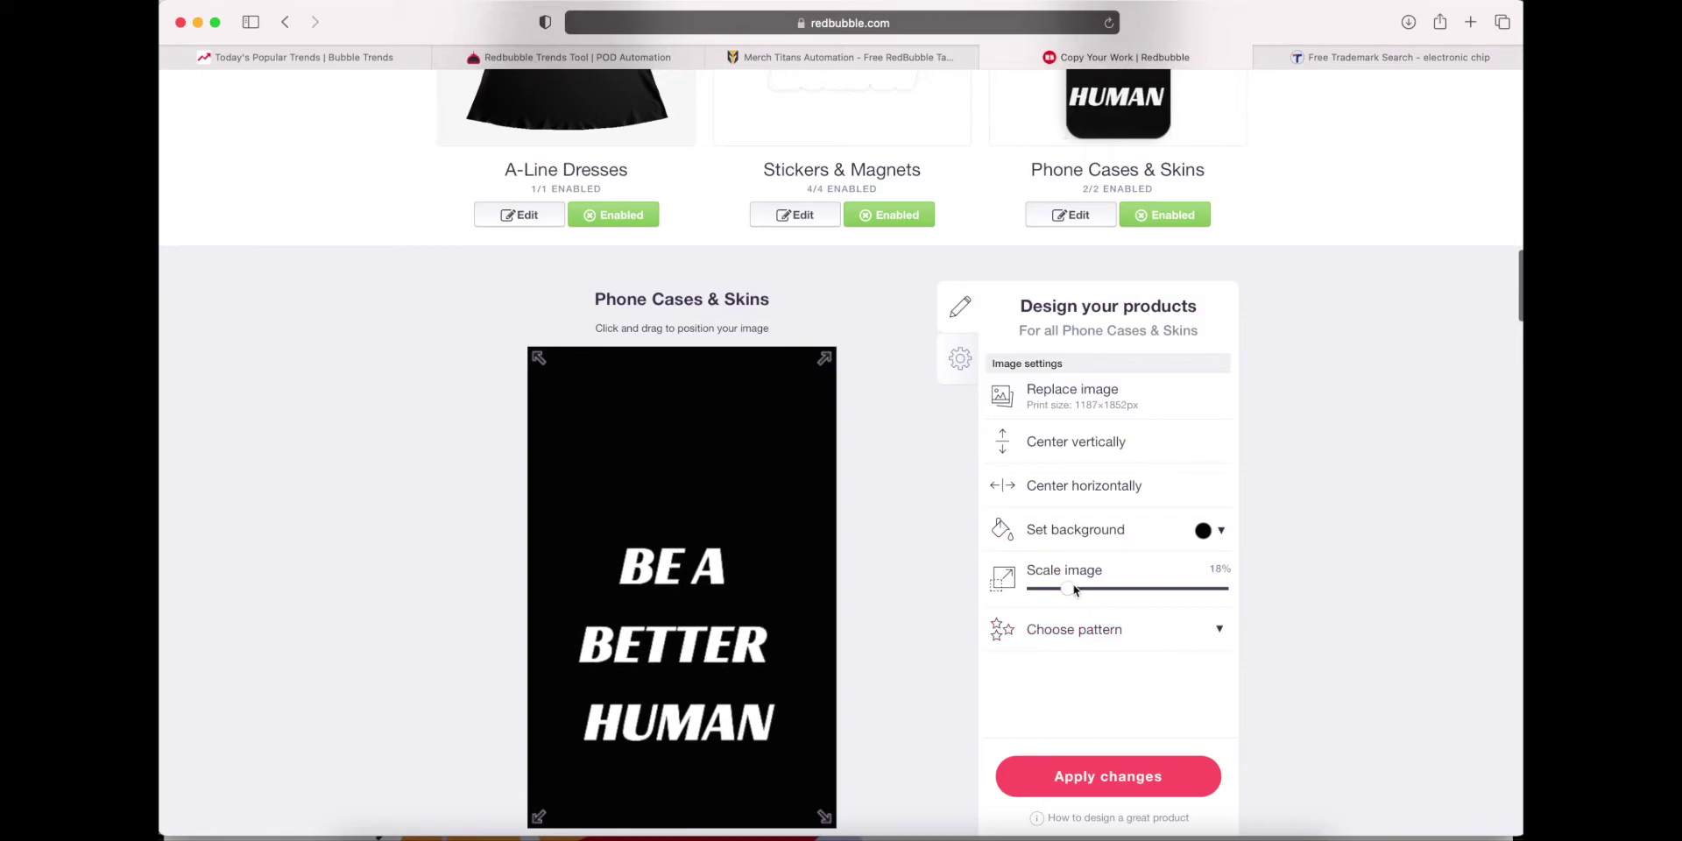
left_click_drag(1072, 589, 1063, 589)
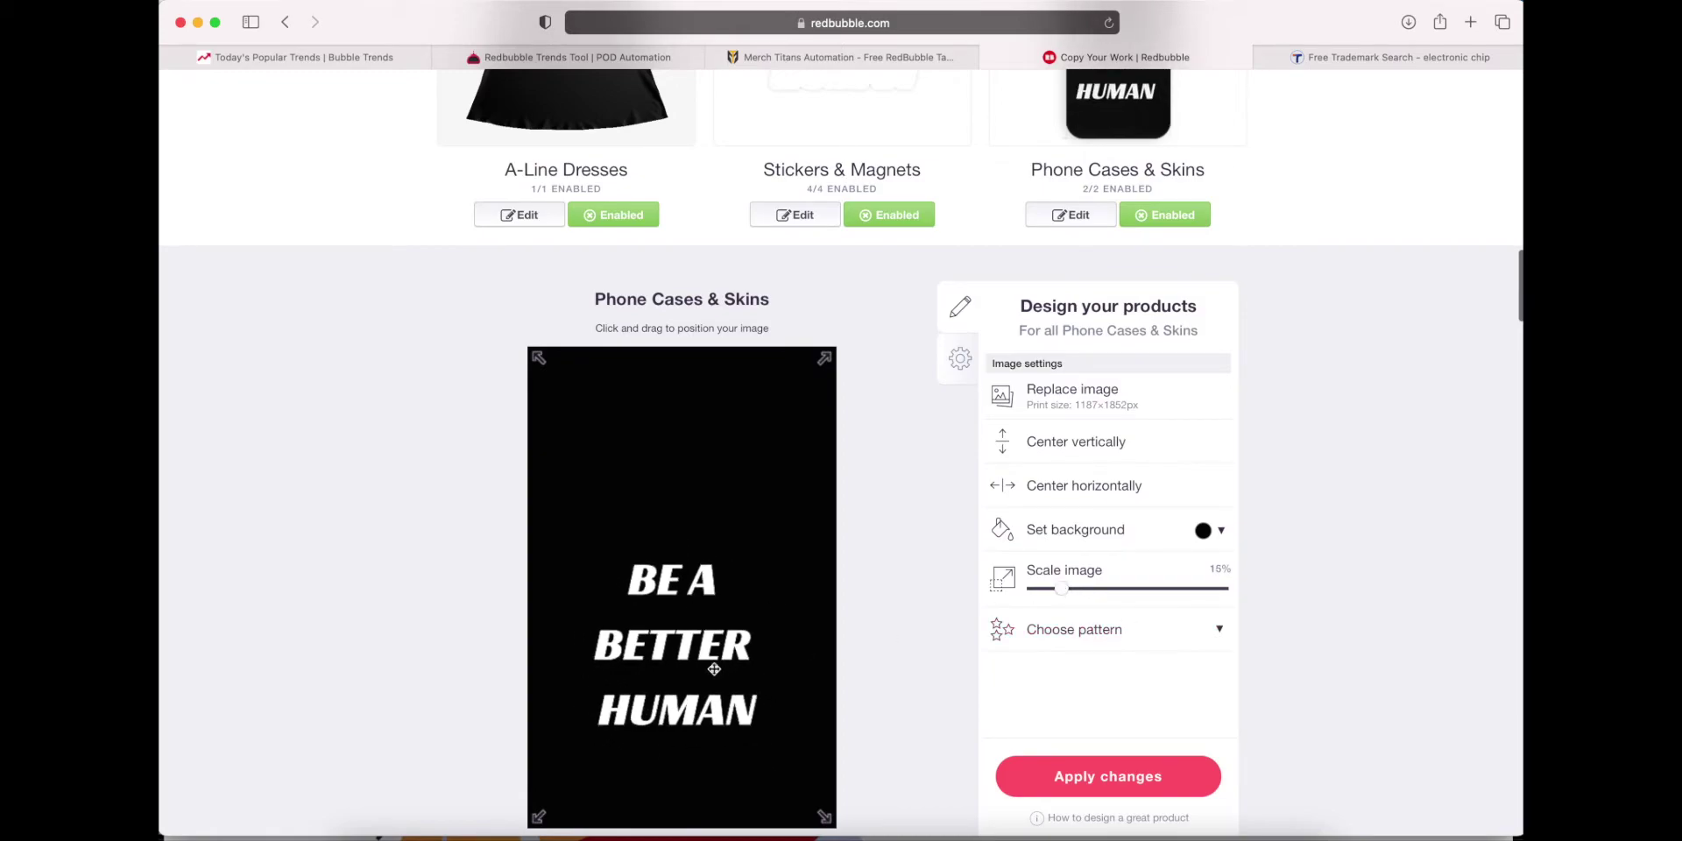
left_click_drag(718, 674, 721, 652)
scroll(948, 657, "up", 2)
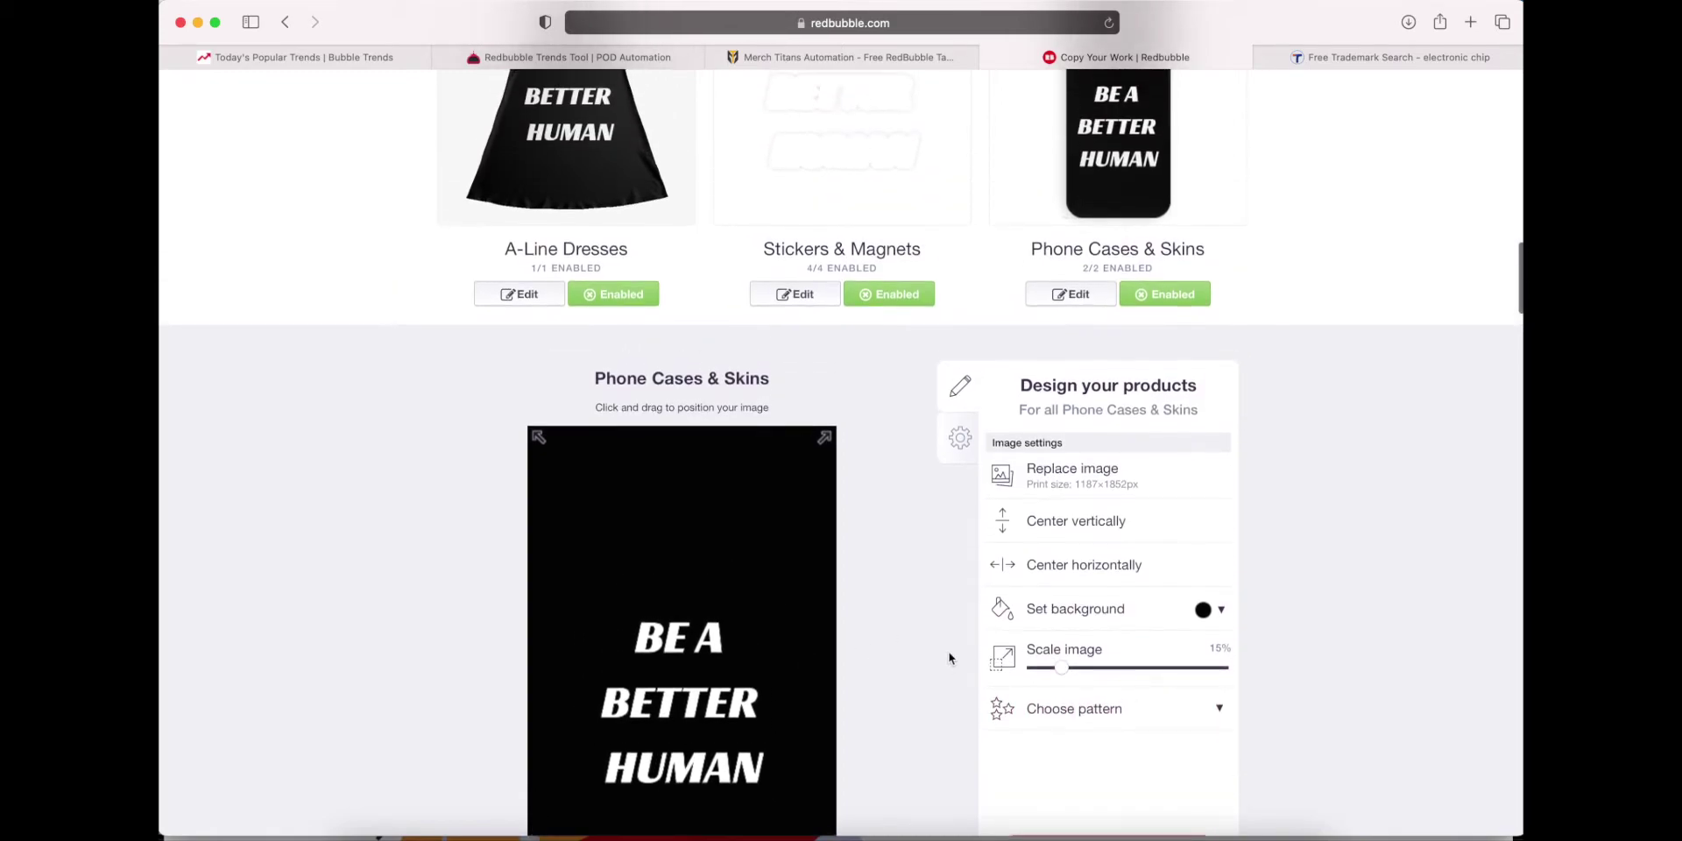
scroll(949, 657, "up", 1)
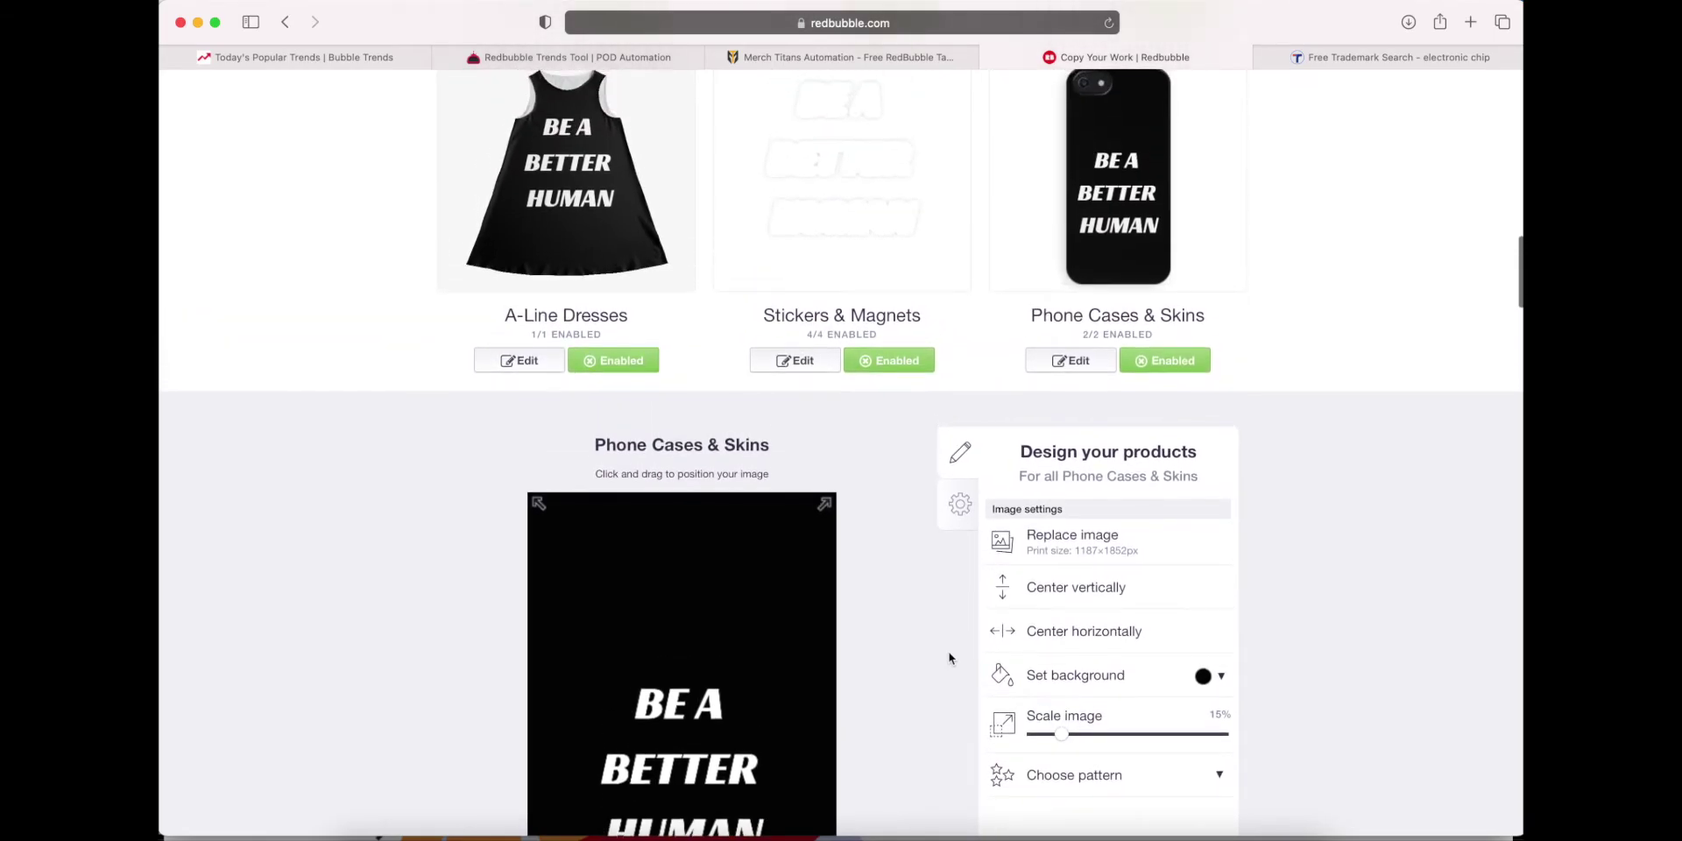
scroll(949, 657, "up", 1)
scroll(949, 657, "down", 4)
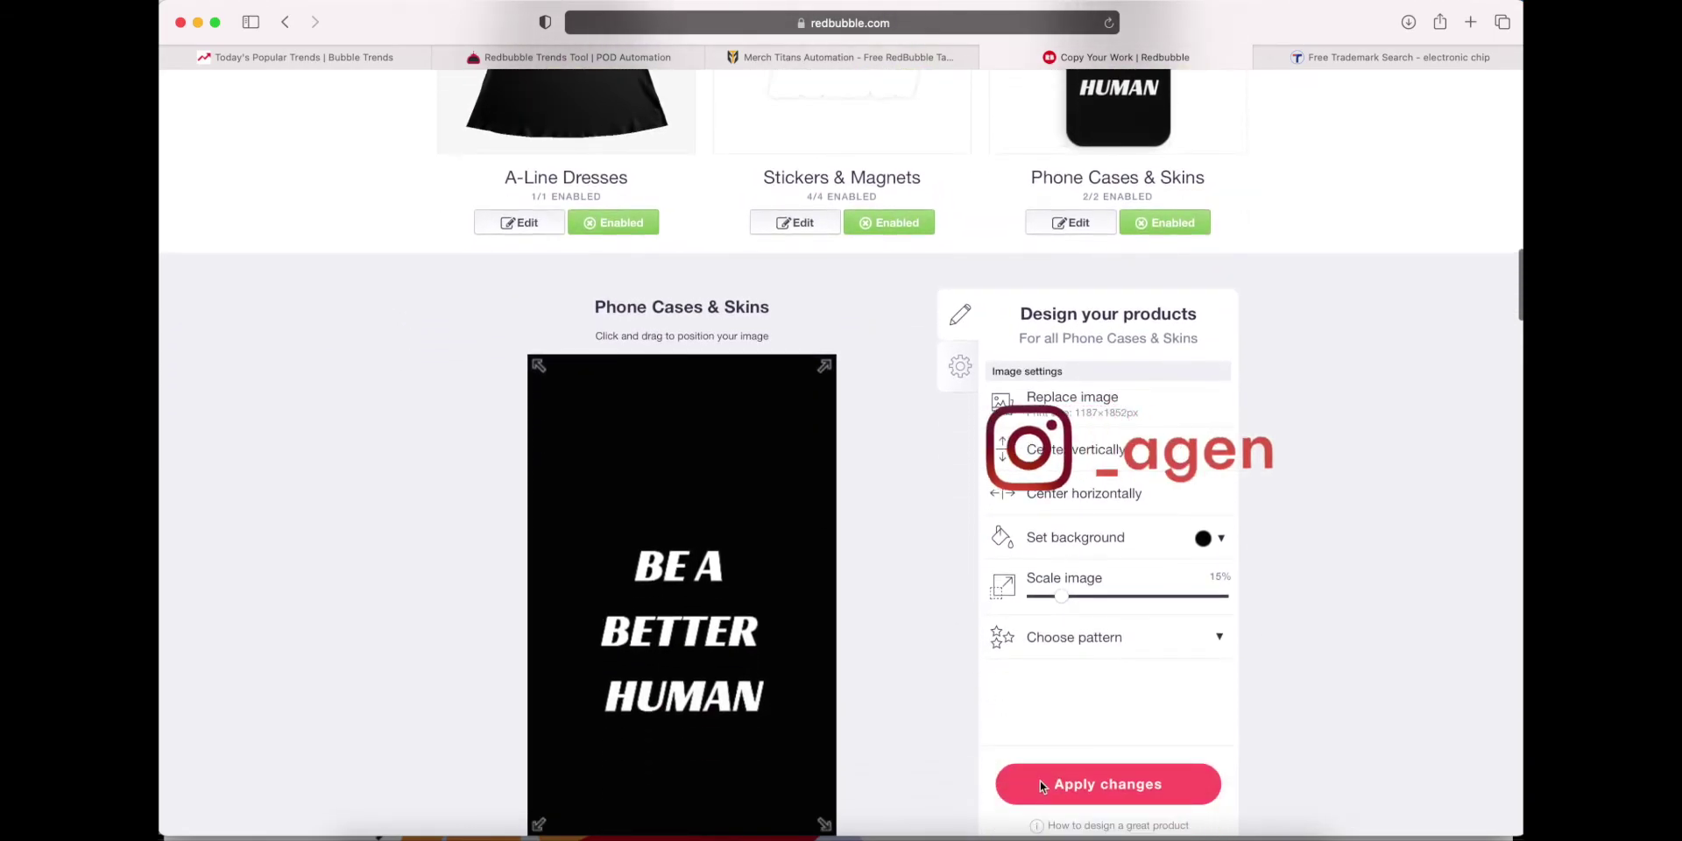
left_click(1039, 784)
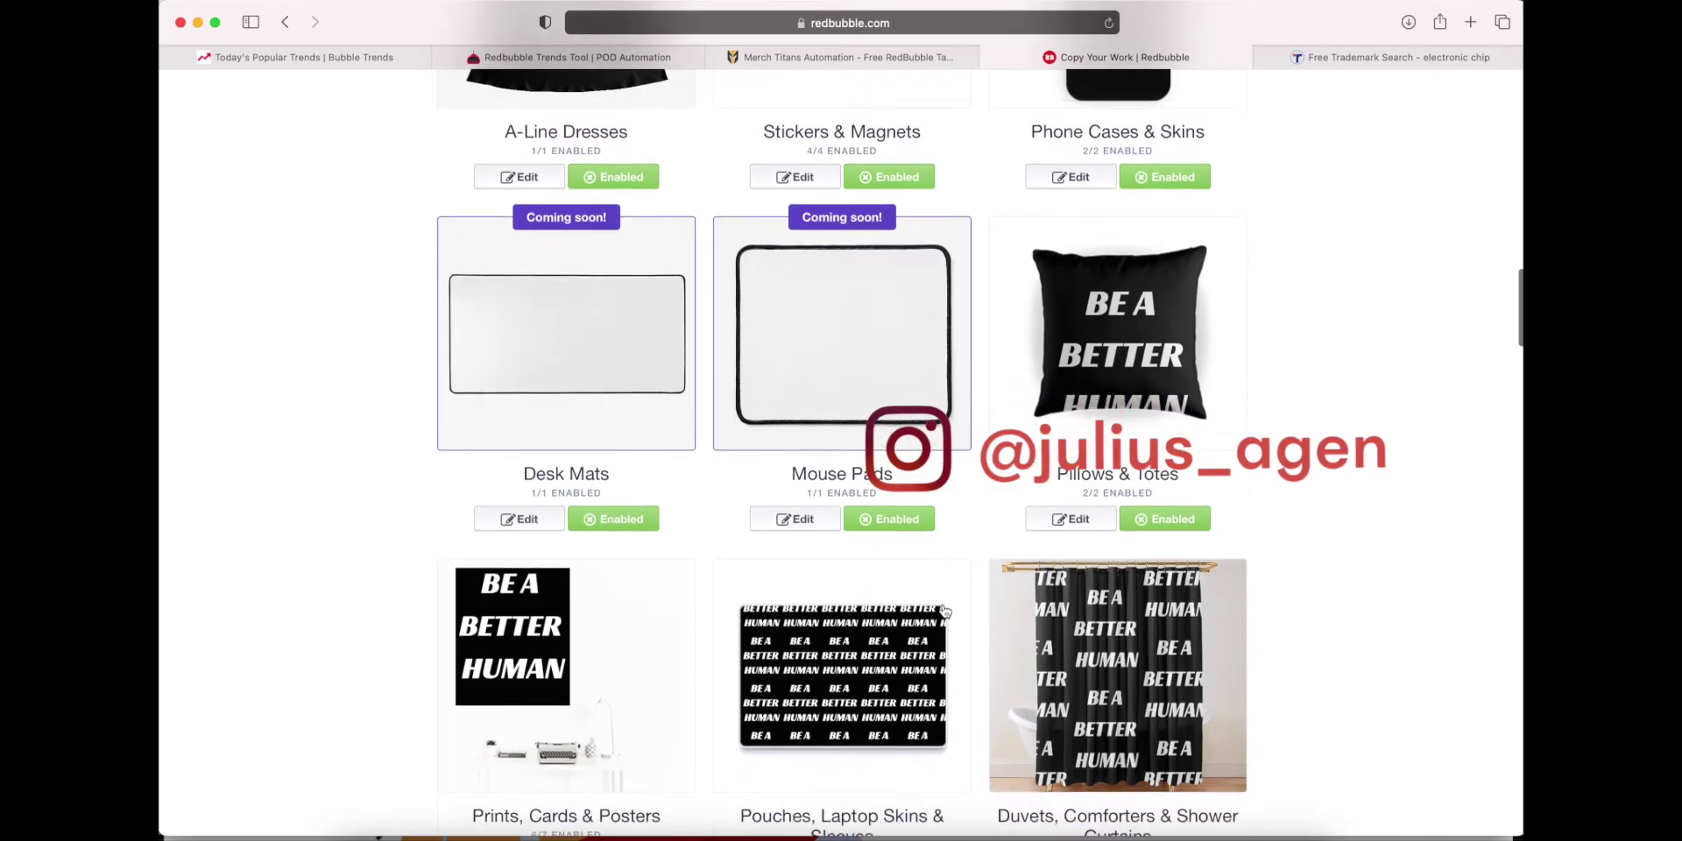
Review the Pillows & Totes layout at 39% and apply it.
left_click(1062, 517)
scroll(725, 663, "down", 6)
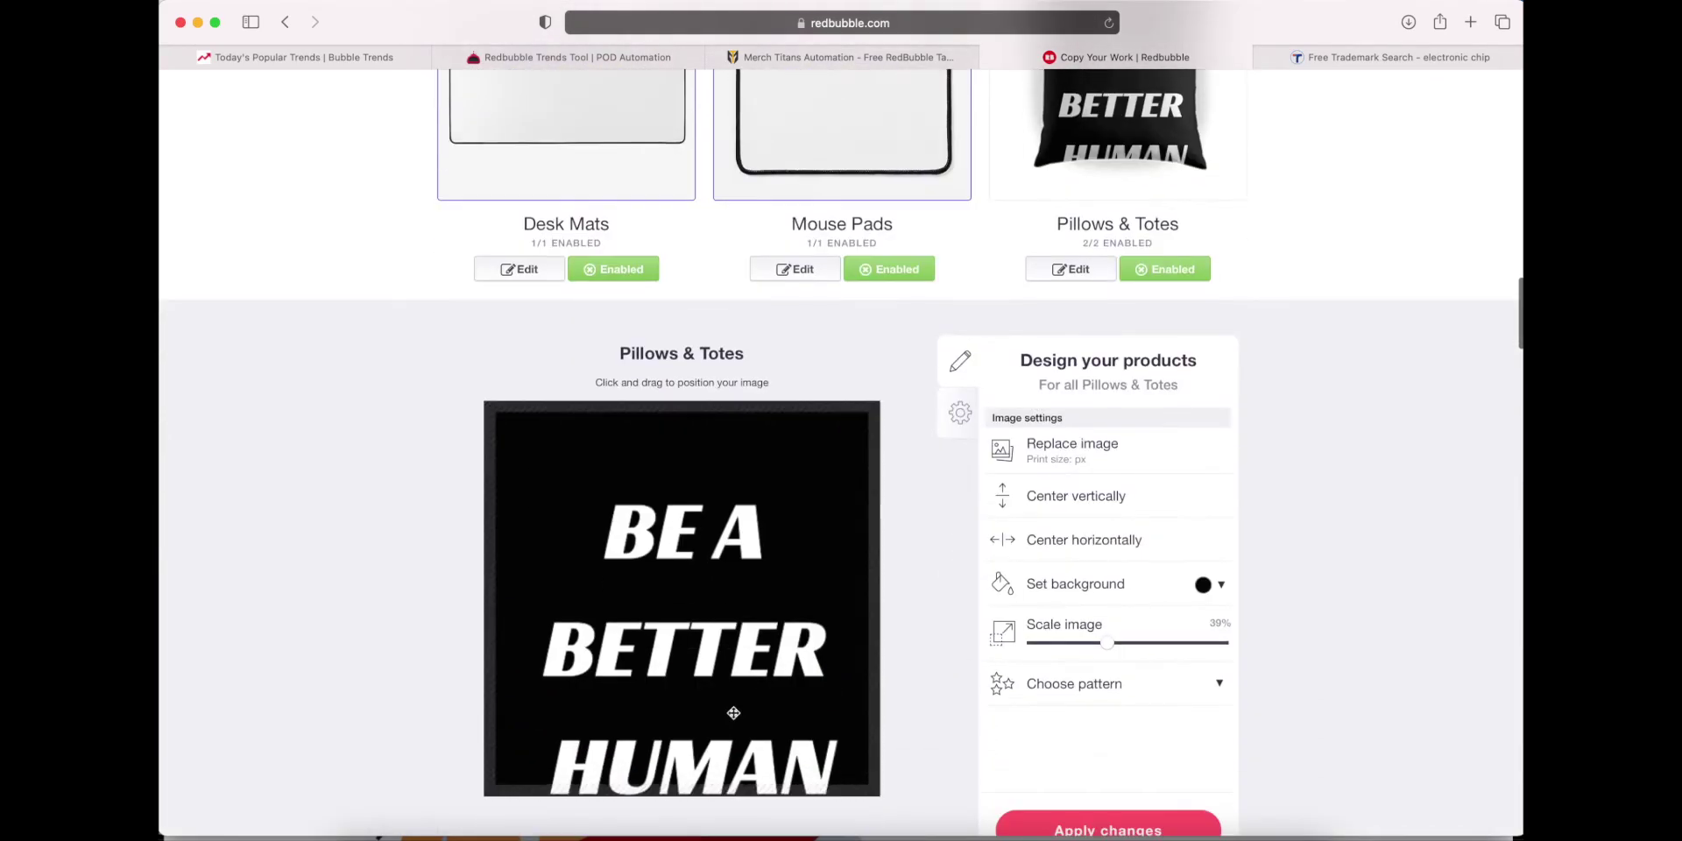
scroll(1076, 663, "up", 4)
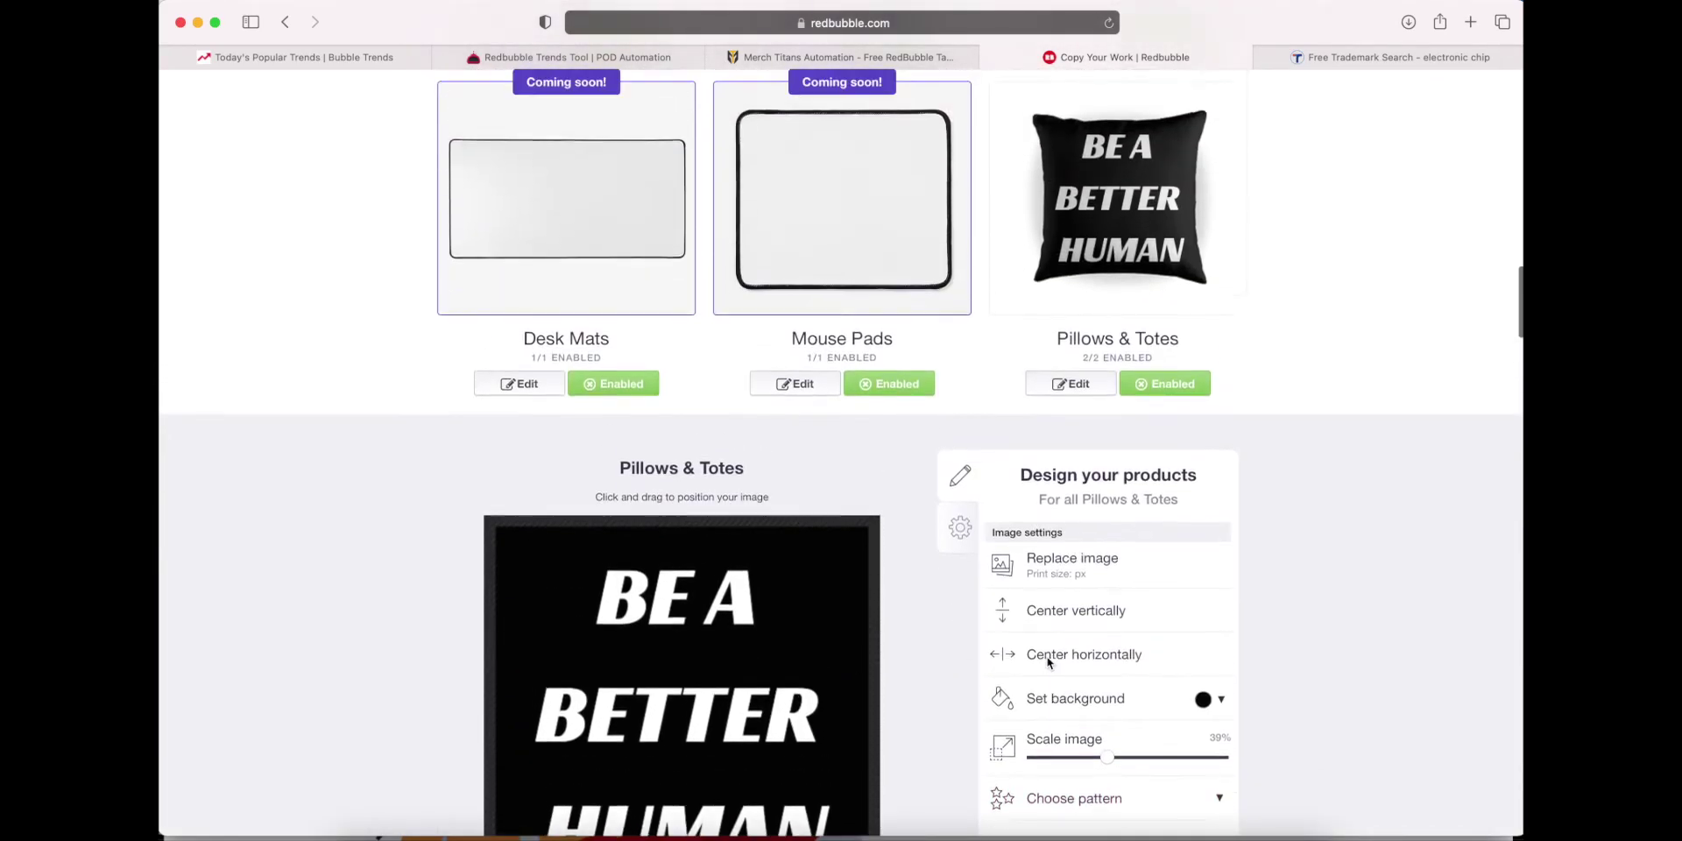
scroll(1060, 664, "down", 6)
left_click(1049, 663)
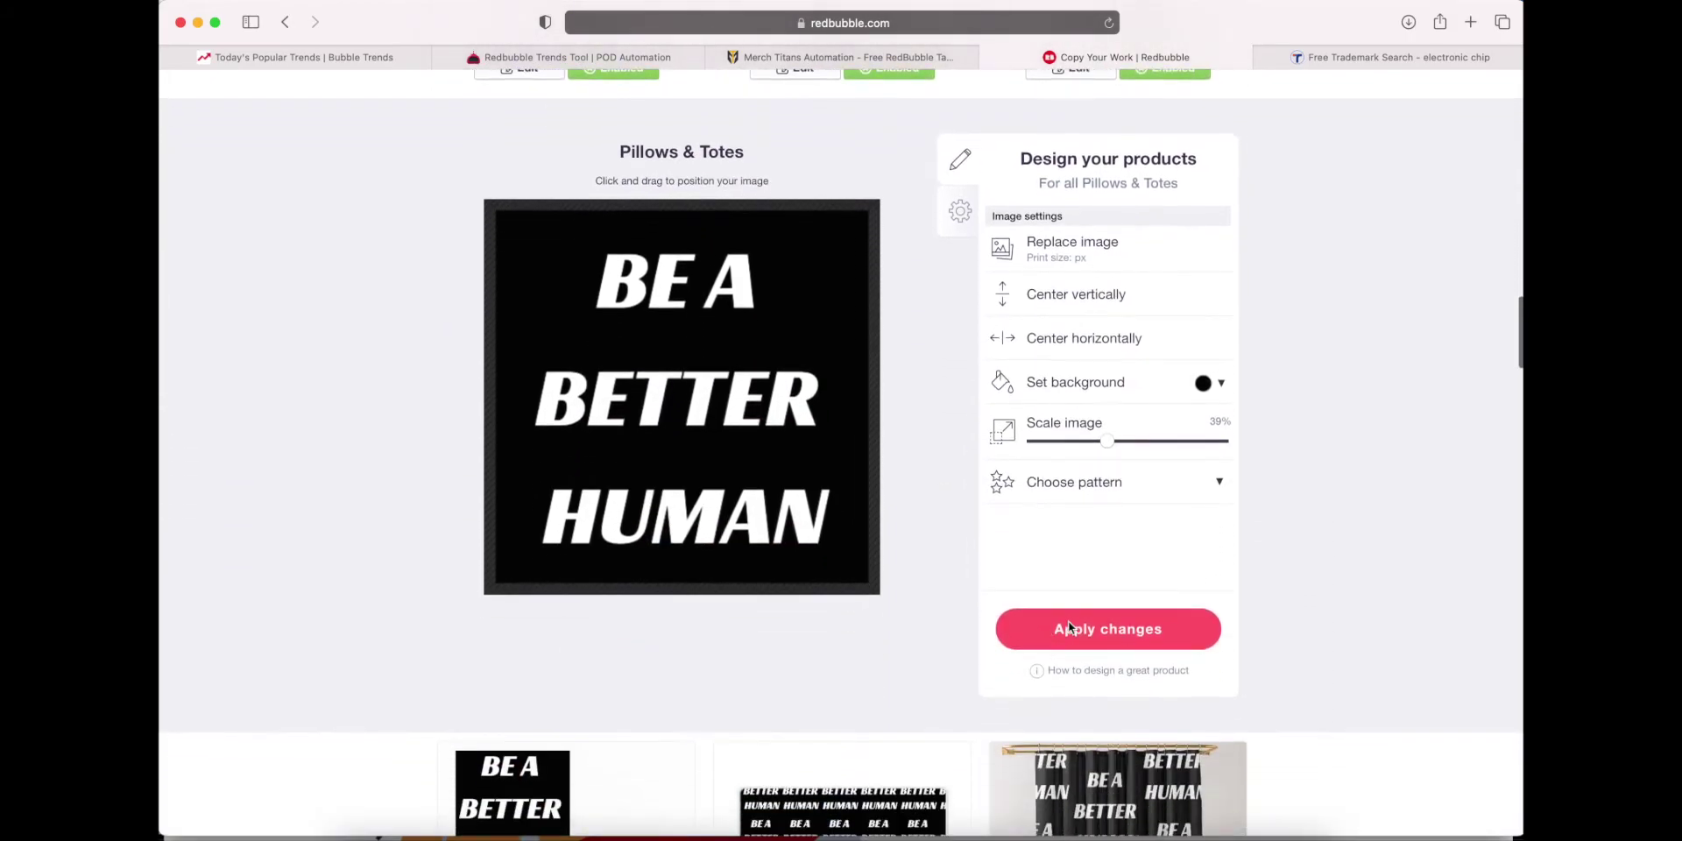
Nudge the mug design up slightly and apply the Mugs layout.
scroll(660, 677, "down", 3)
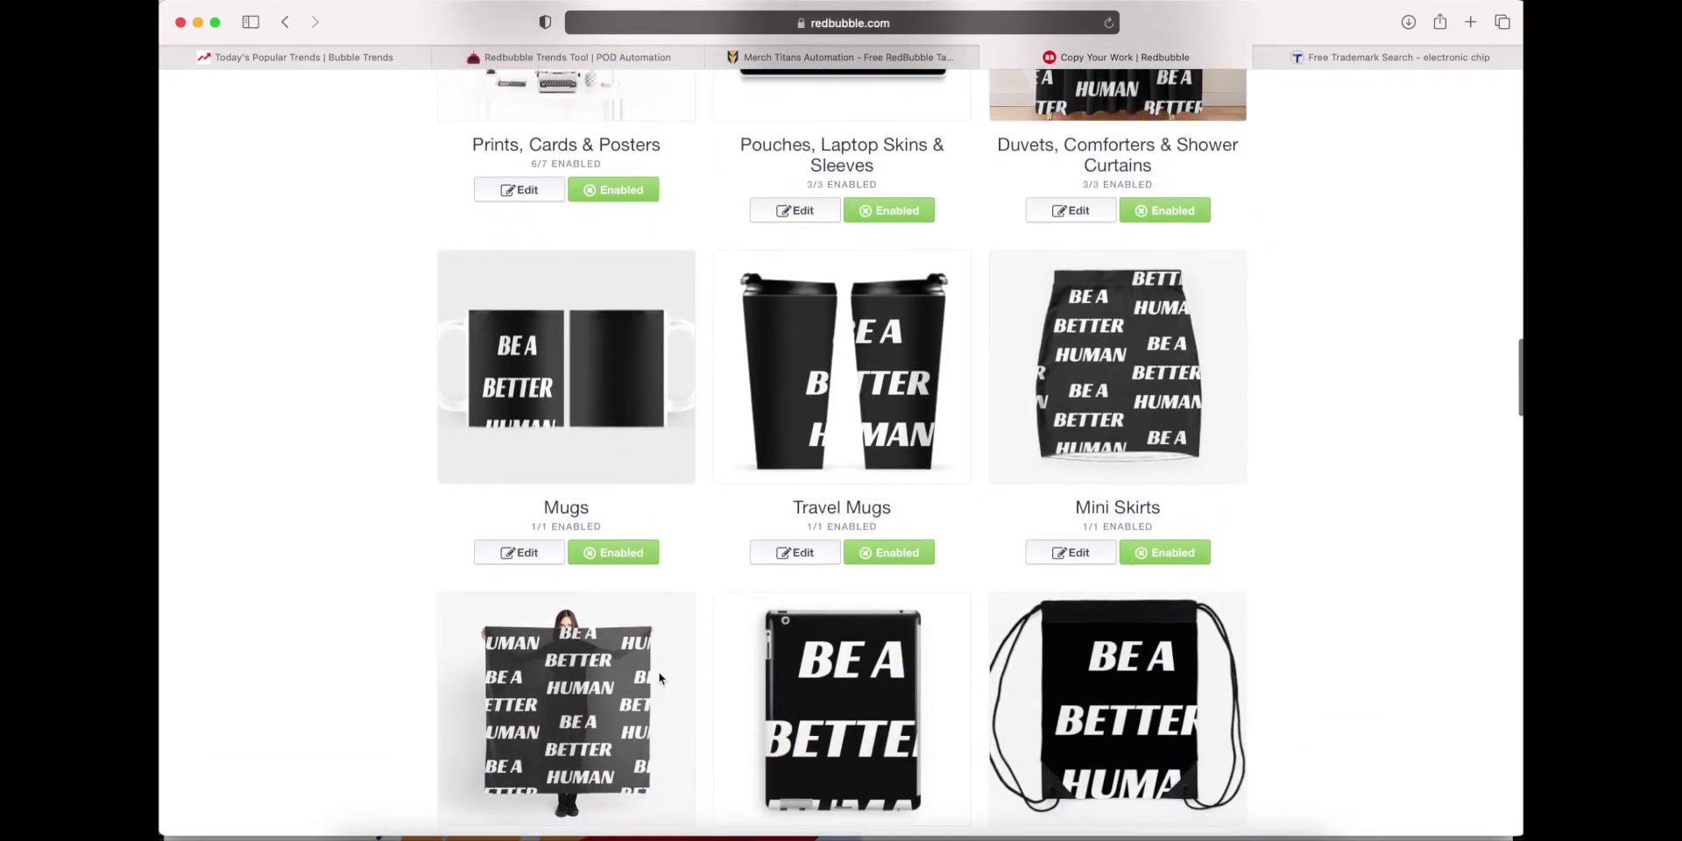
left_click(519, 553)
scroll(616, 623, "down", 5)
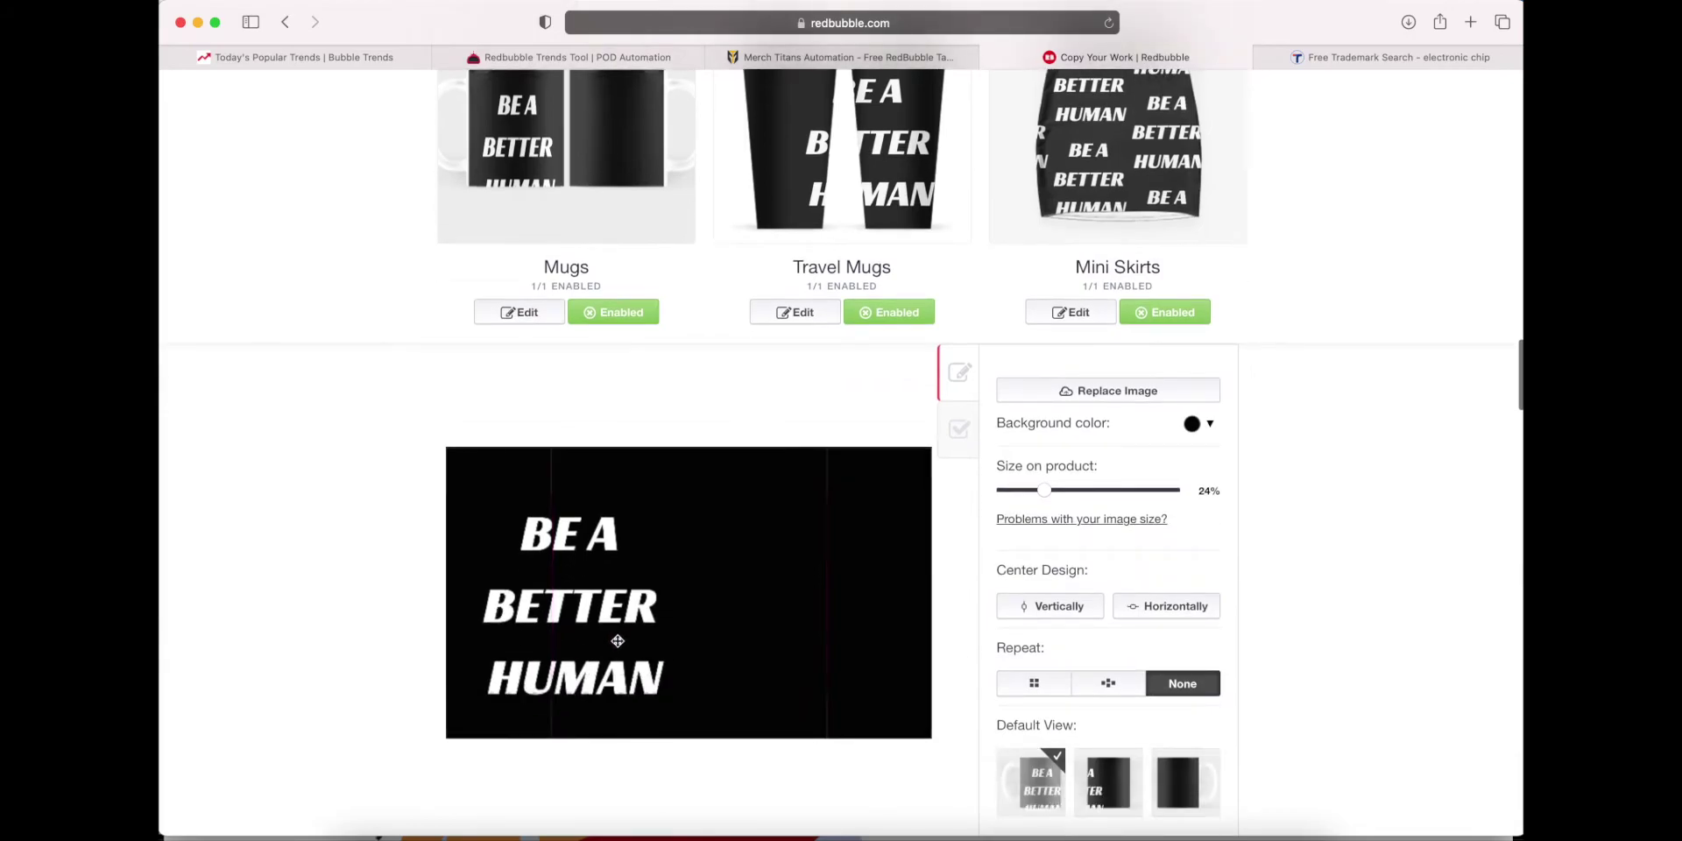
left_click_drag(618, 623, 618, 621)
scroll(942, 632, "down", 5)
left_click(1064, 720)
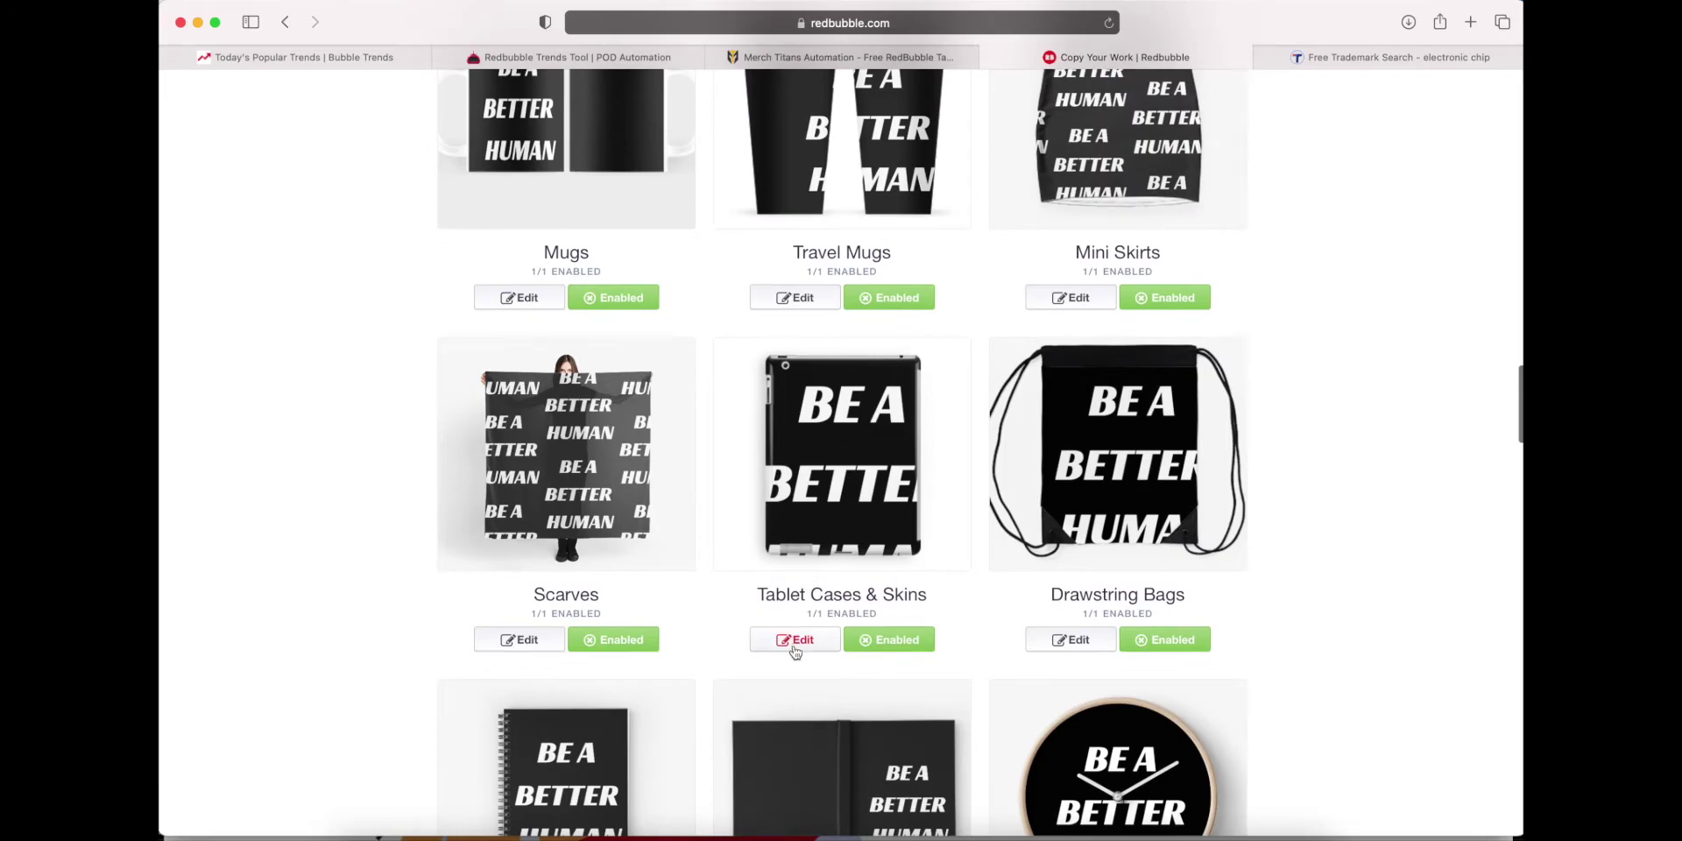
Scale the Tablet Cases & Skins design to 47%, move it up-left, and apply.
left_click(794, 641)
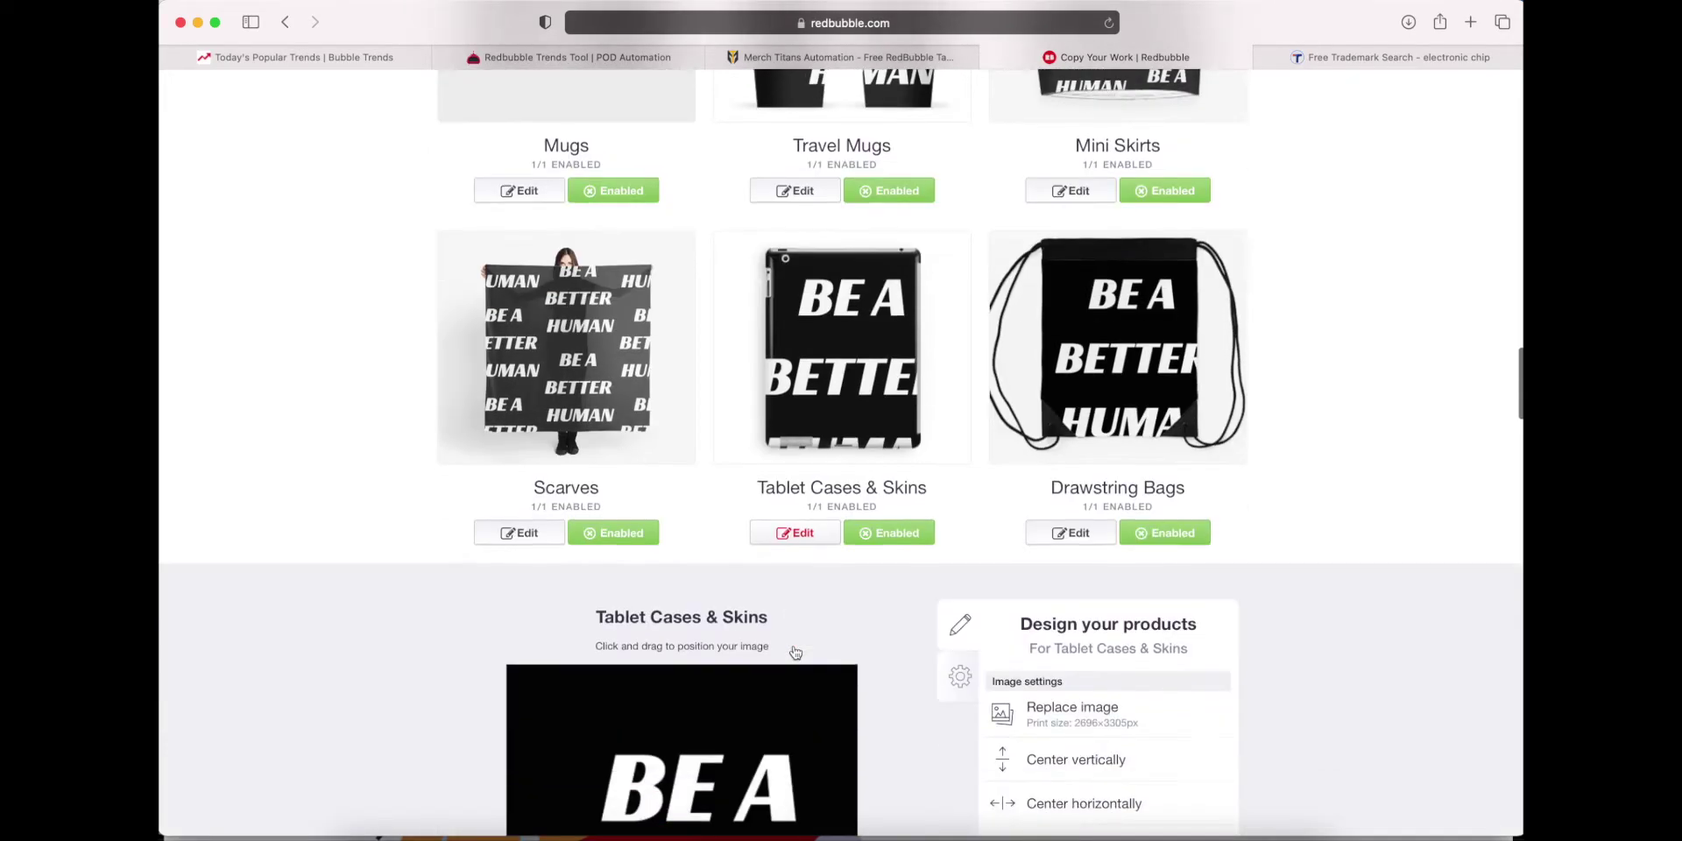
left_click_drag(1161, 574, 1122, 576)
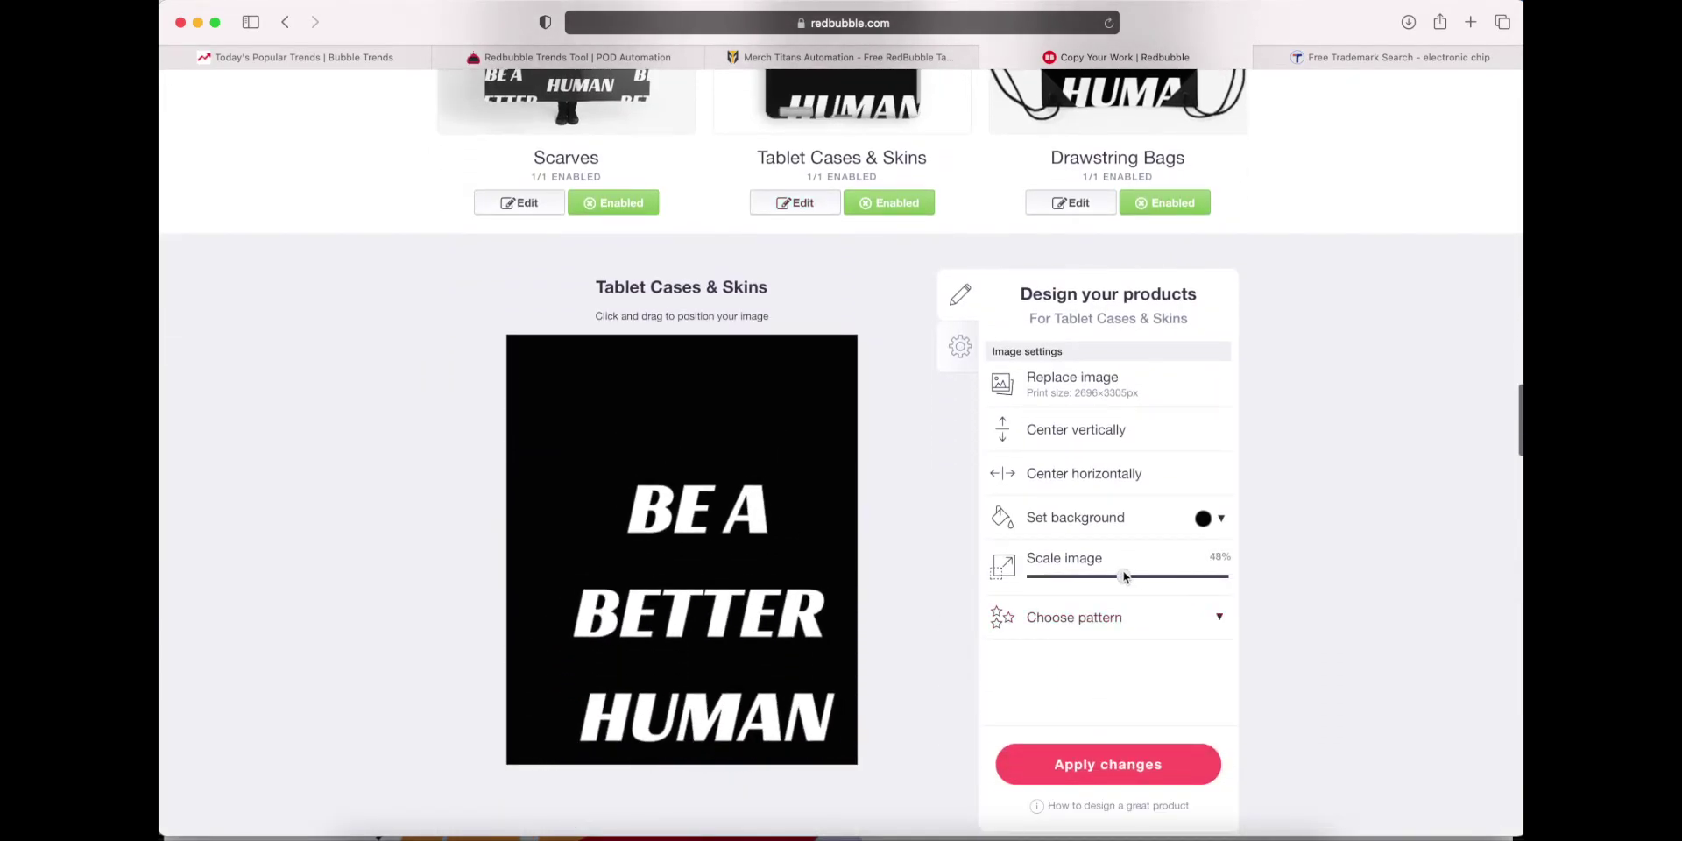
left_click_drag(777, 631, 758, 565)
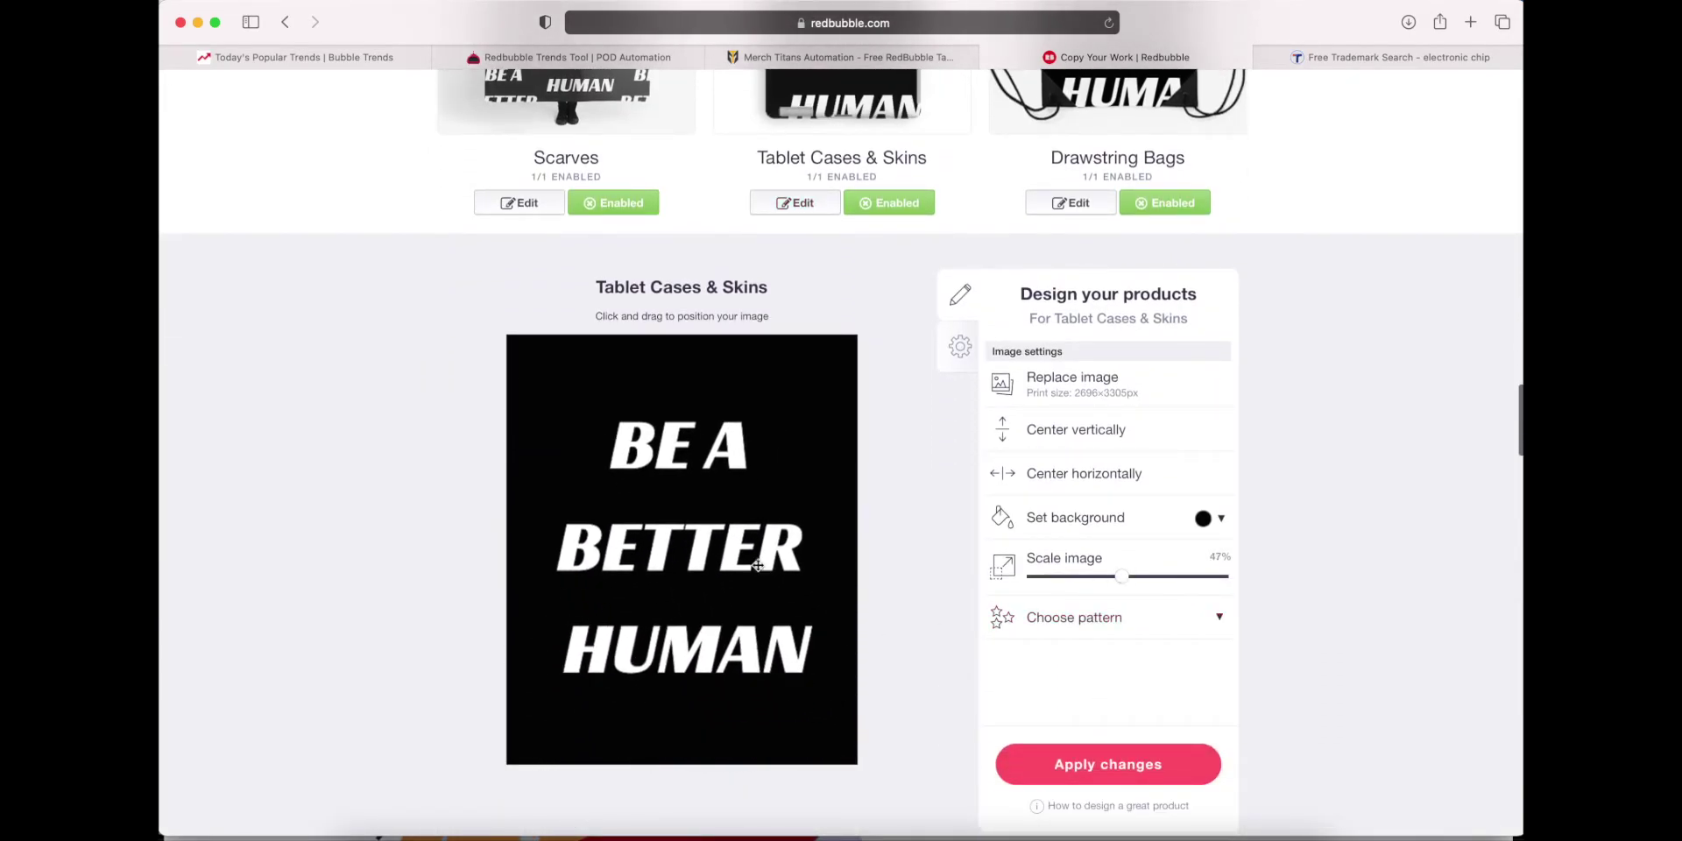
left_click(1147, 764)
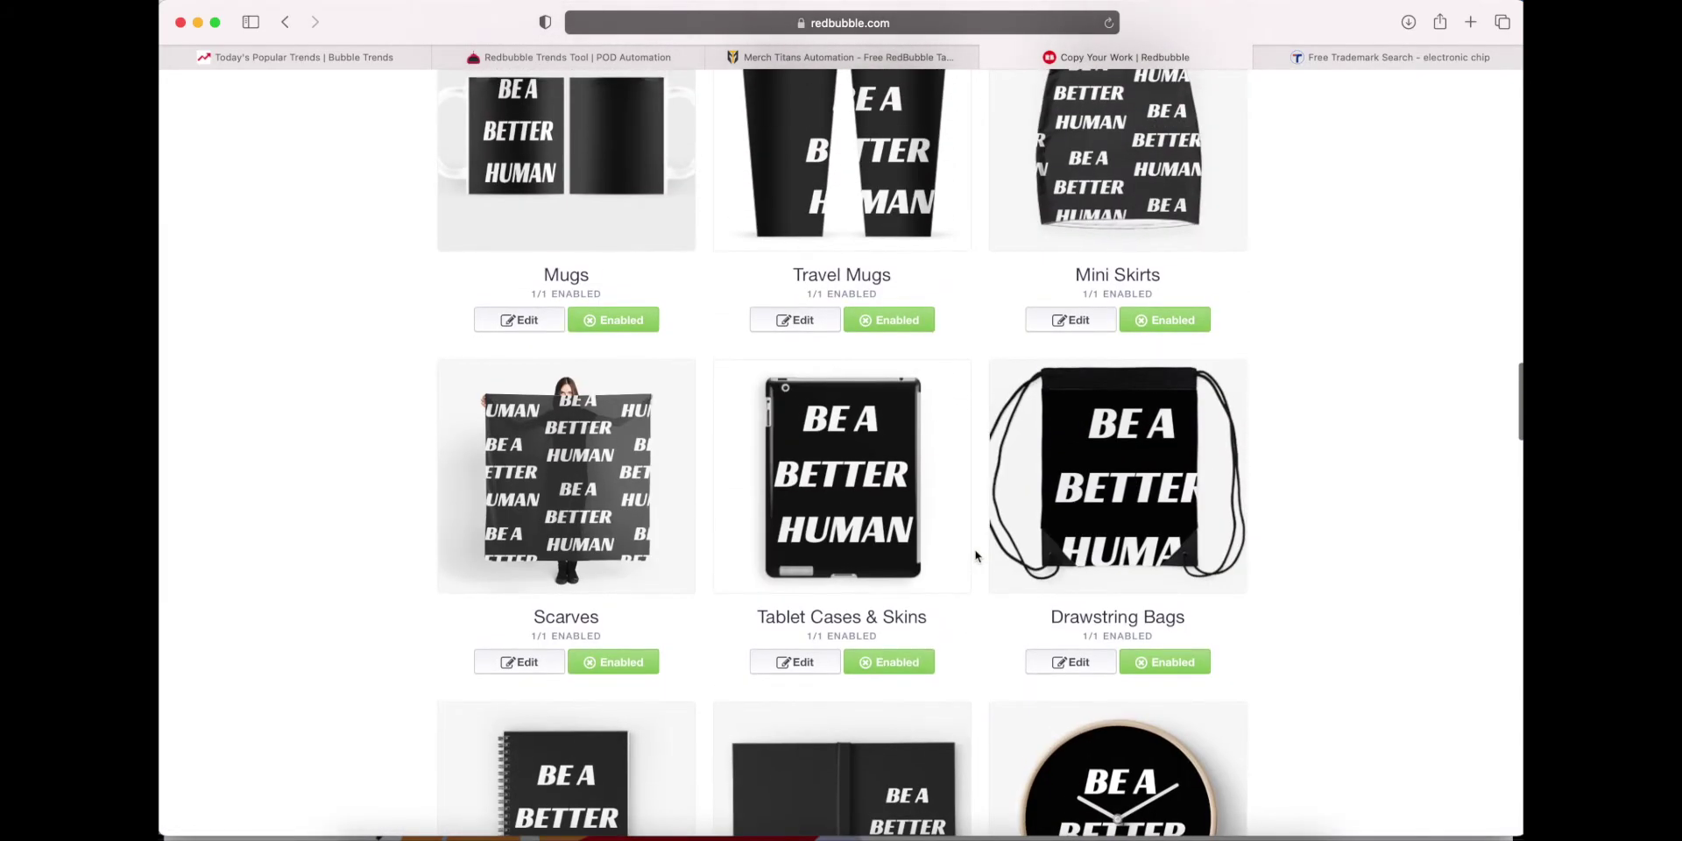
scroll(975, 556, "up", 7)
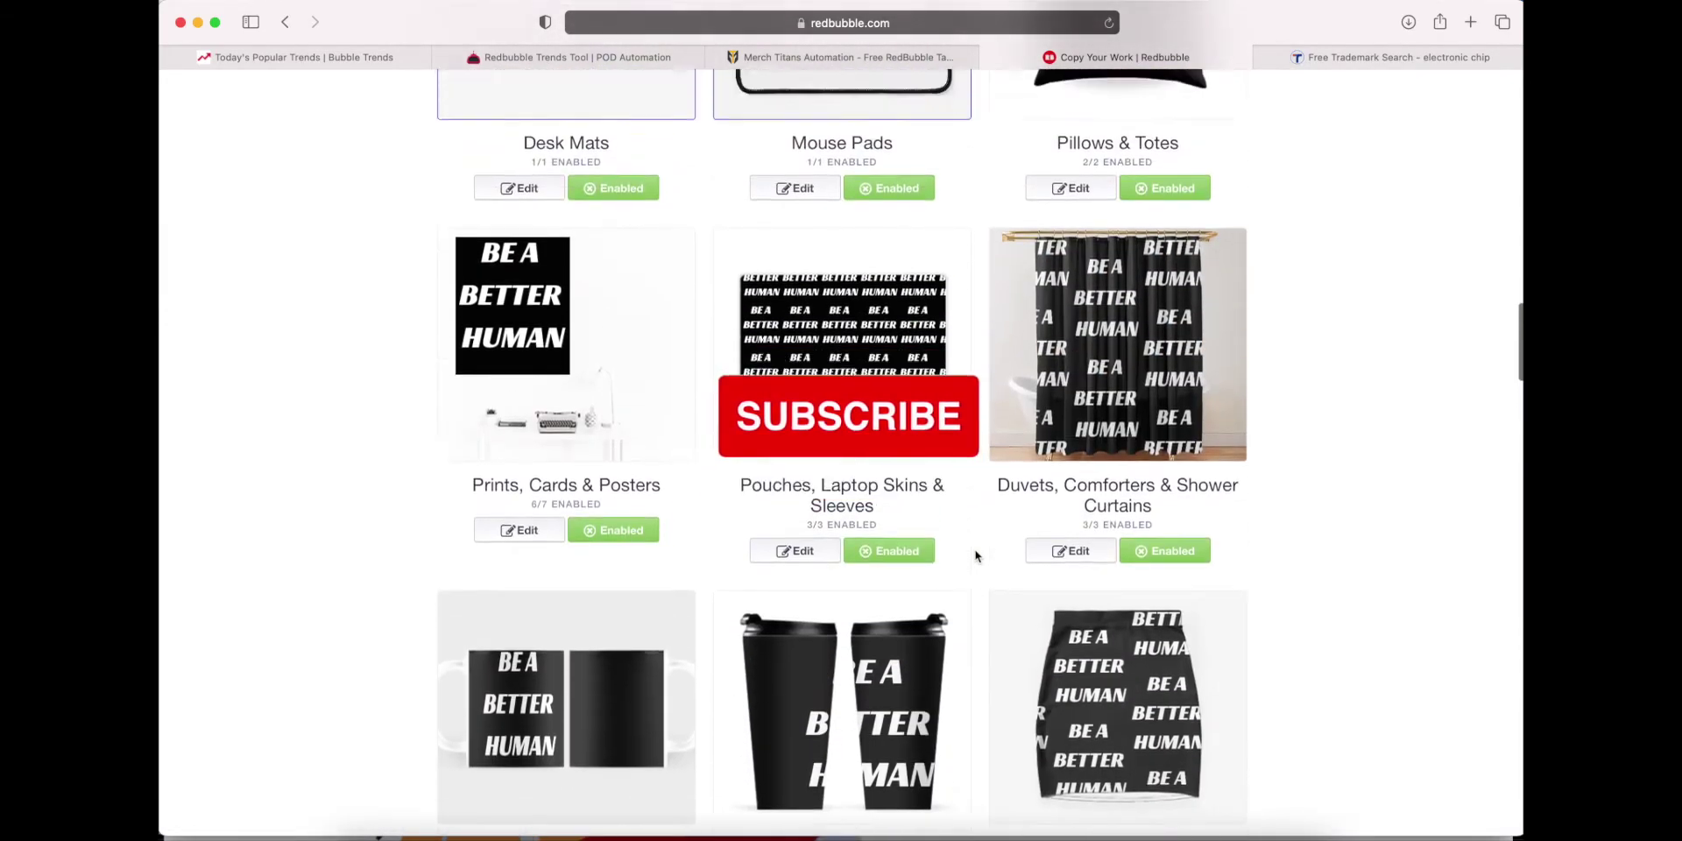
scroll(976, 555, "up", 6)
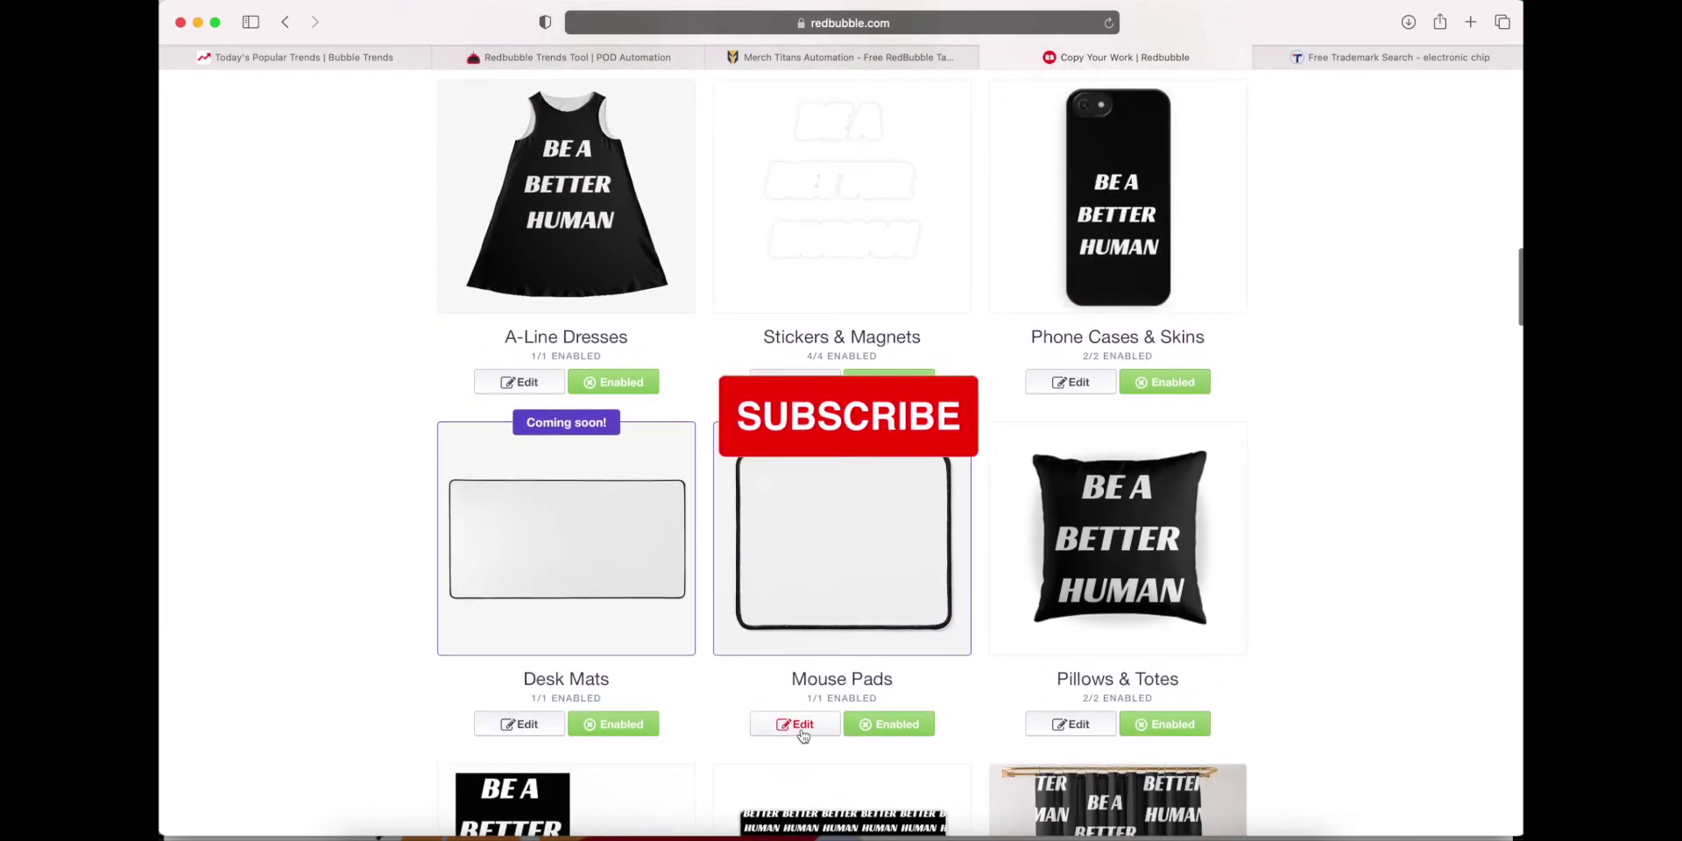
left_click(800, 727)
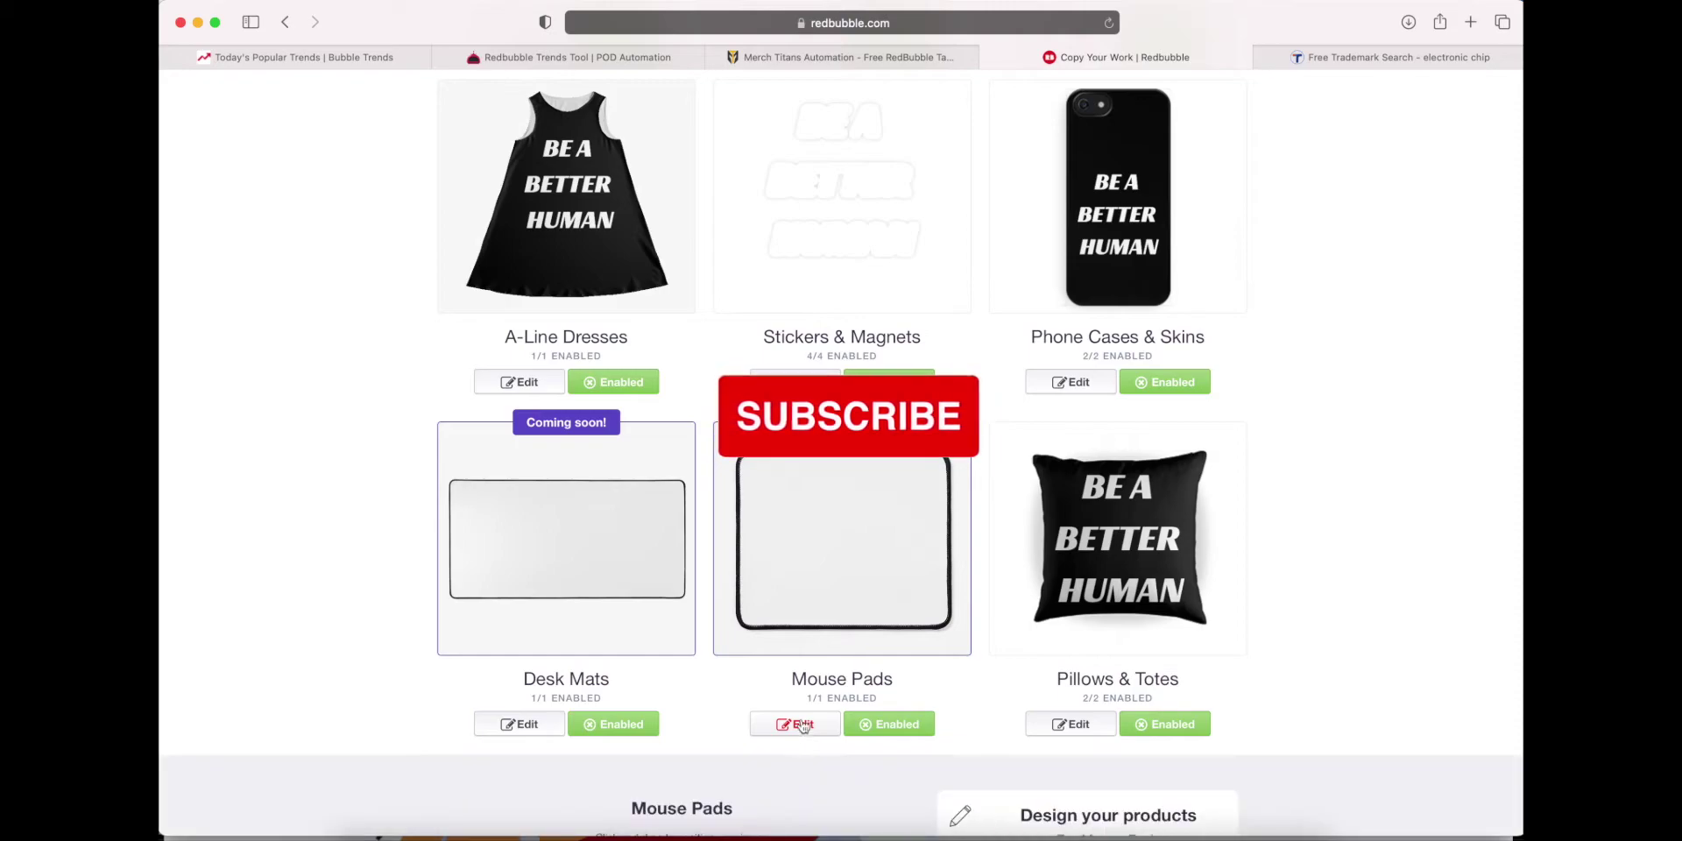
scroll(798, 459, "down", 6)
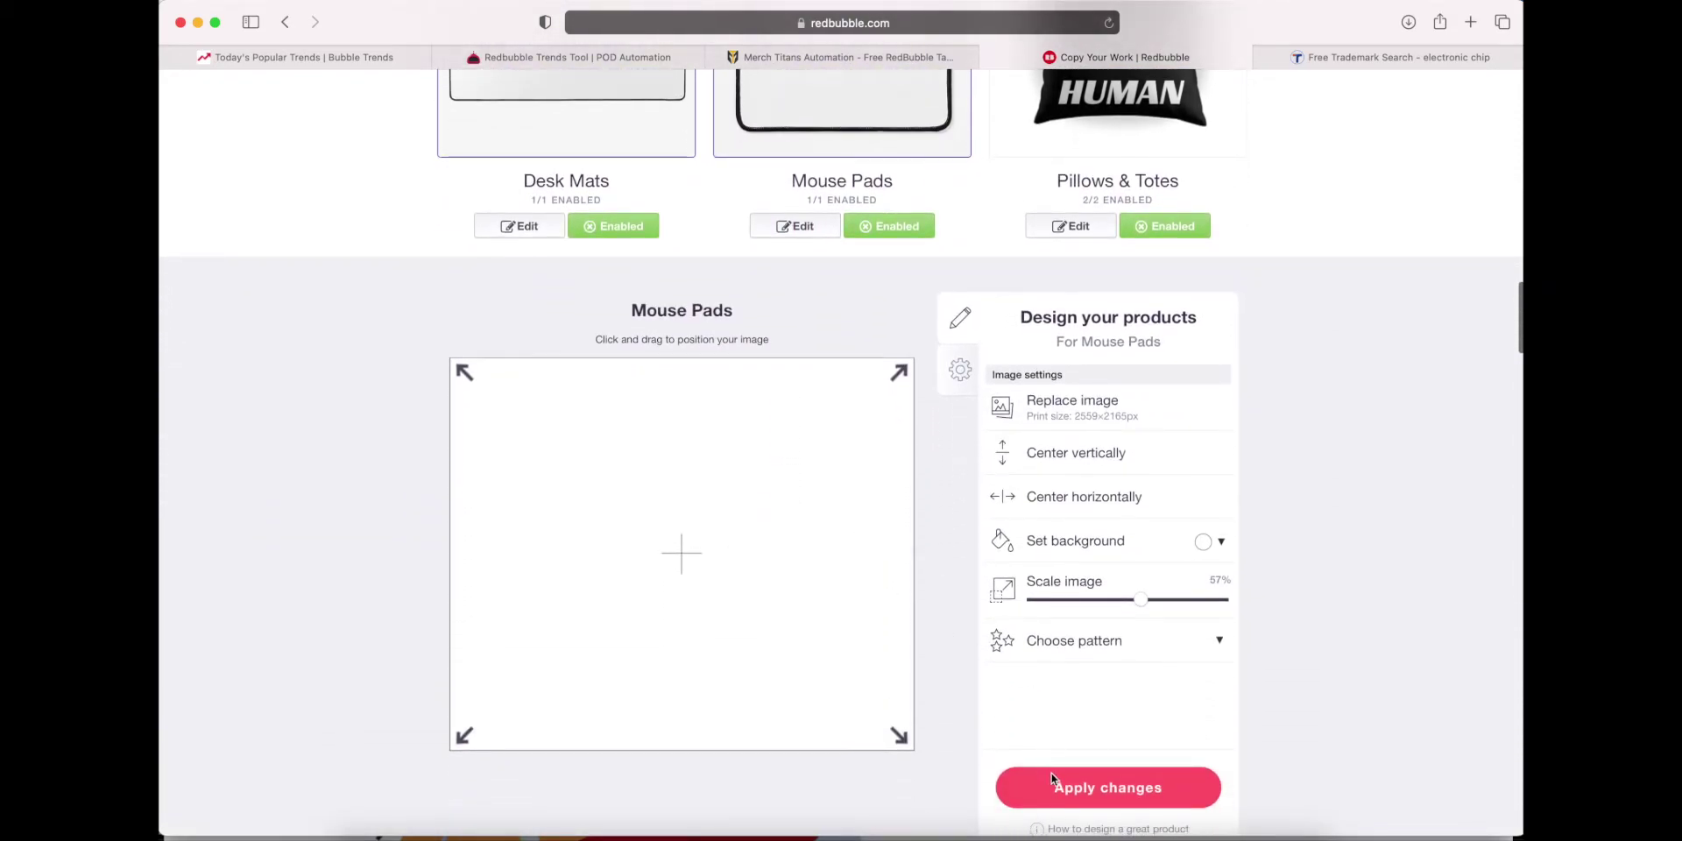
left_click(1052, 777)
scroll(763, 523, "up", 2)
left_click(478, 391)
scroll(570, 499, "down", 2)
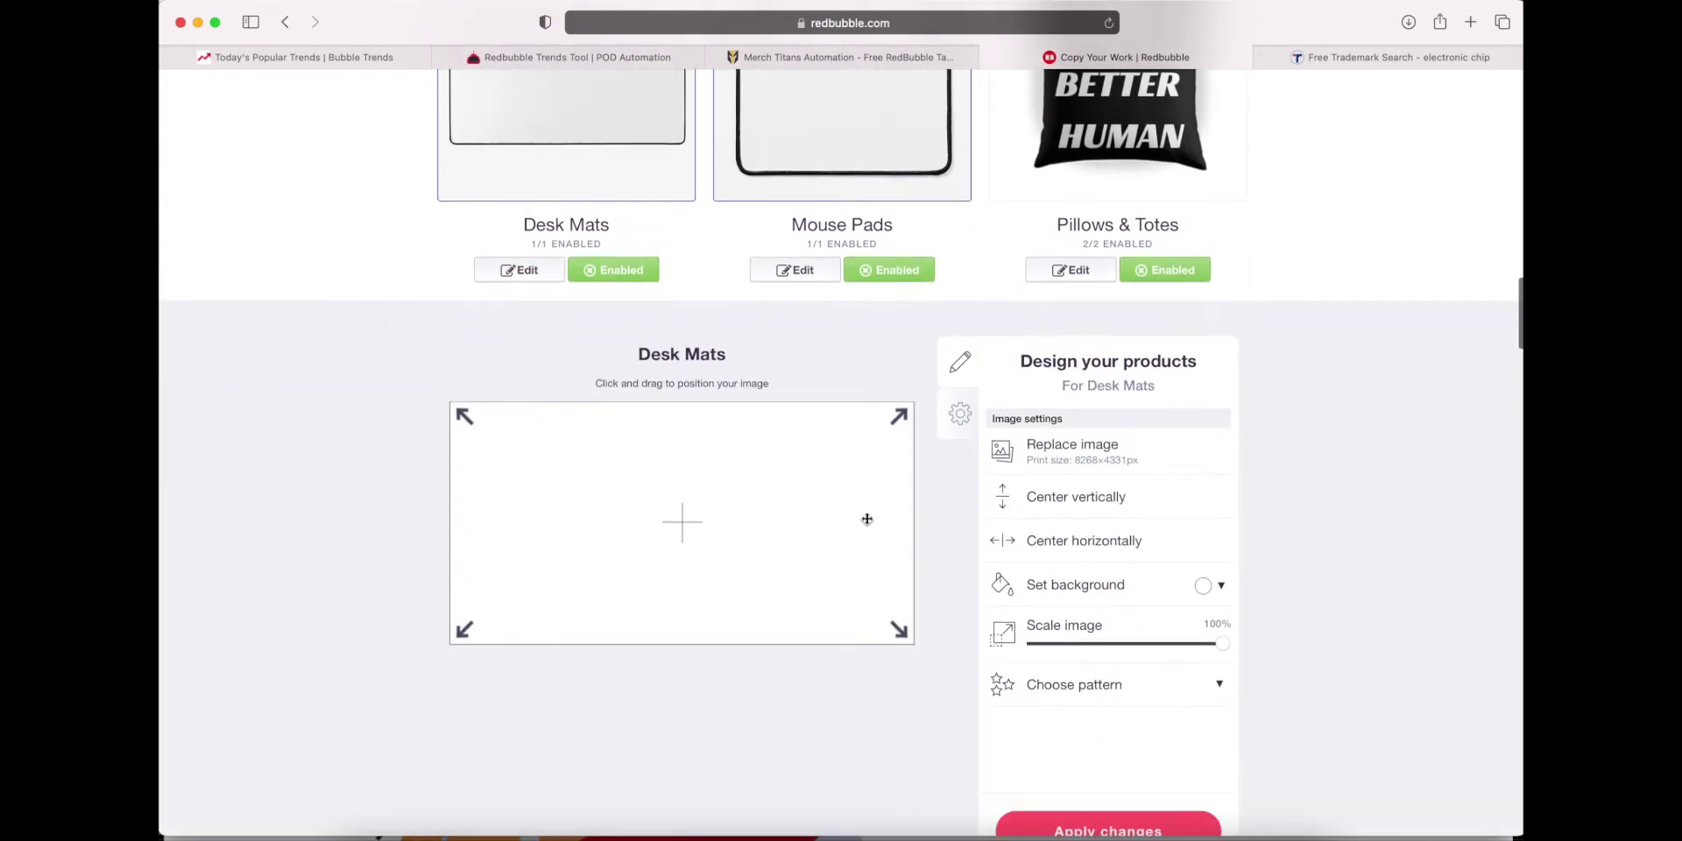
scroll(1020, 734, "down", 2)
left_click(1068, 716)
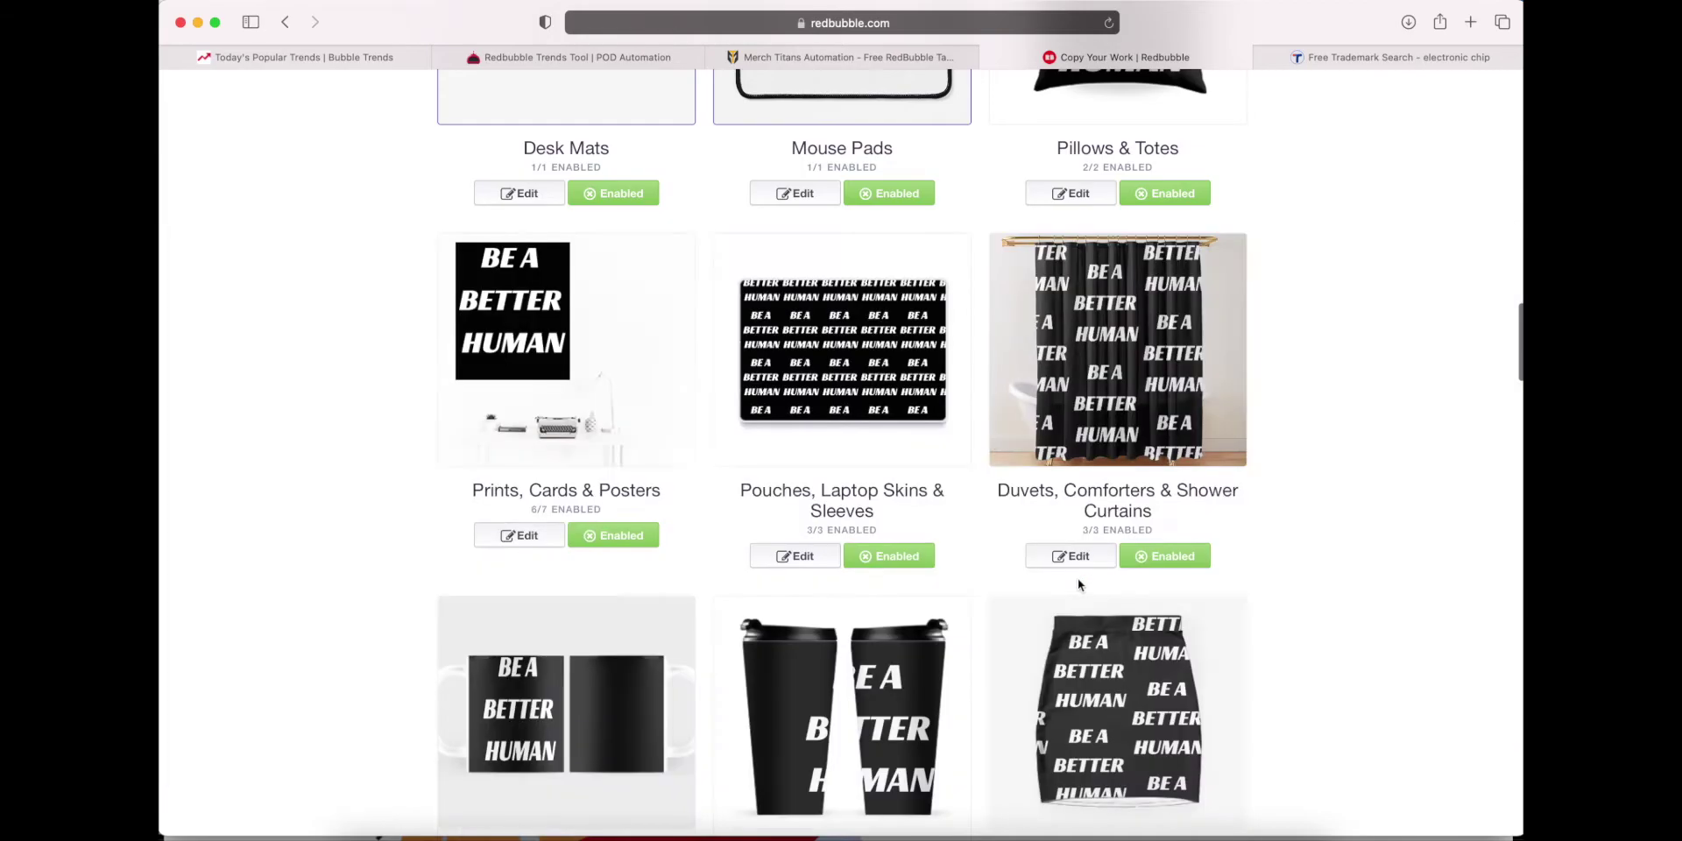
scroll(1078, 583, "up", 12)
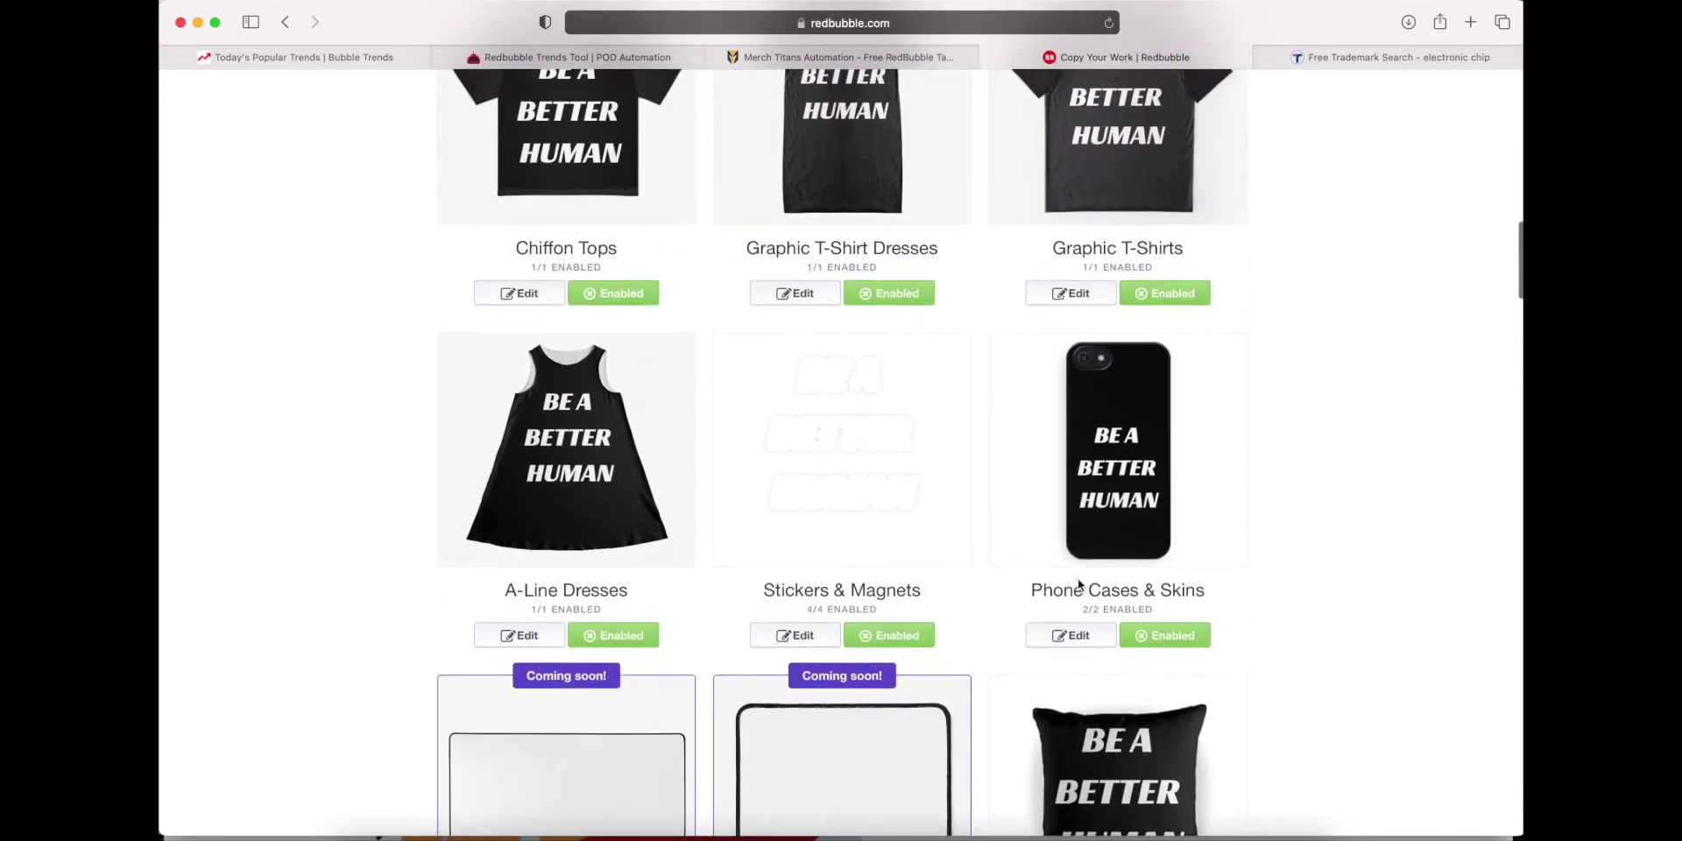
scroll(1078, 584, "up", 4)
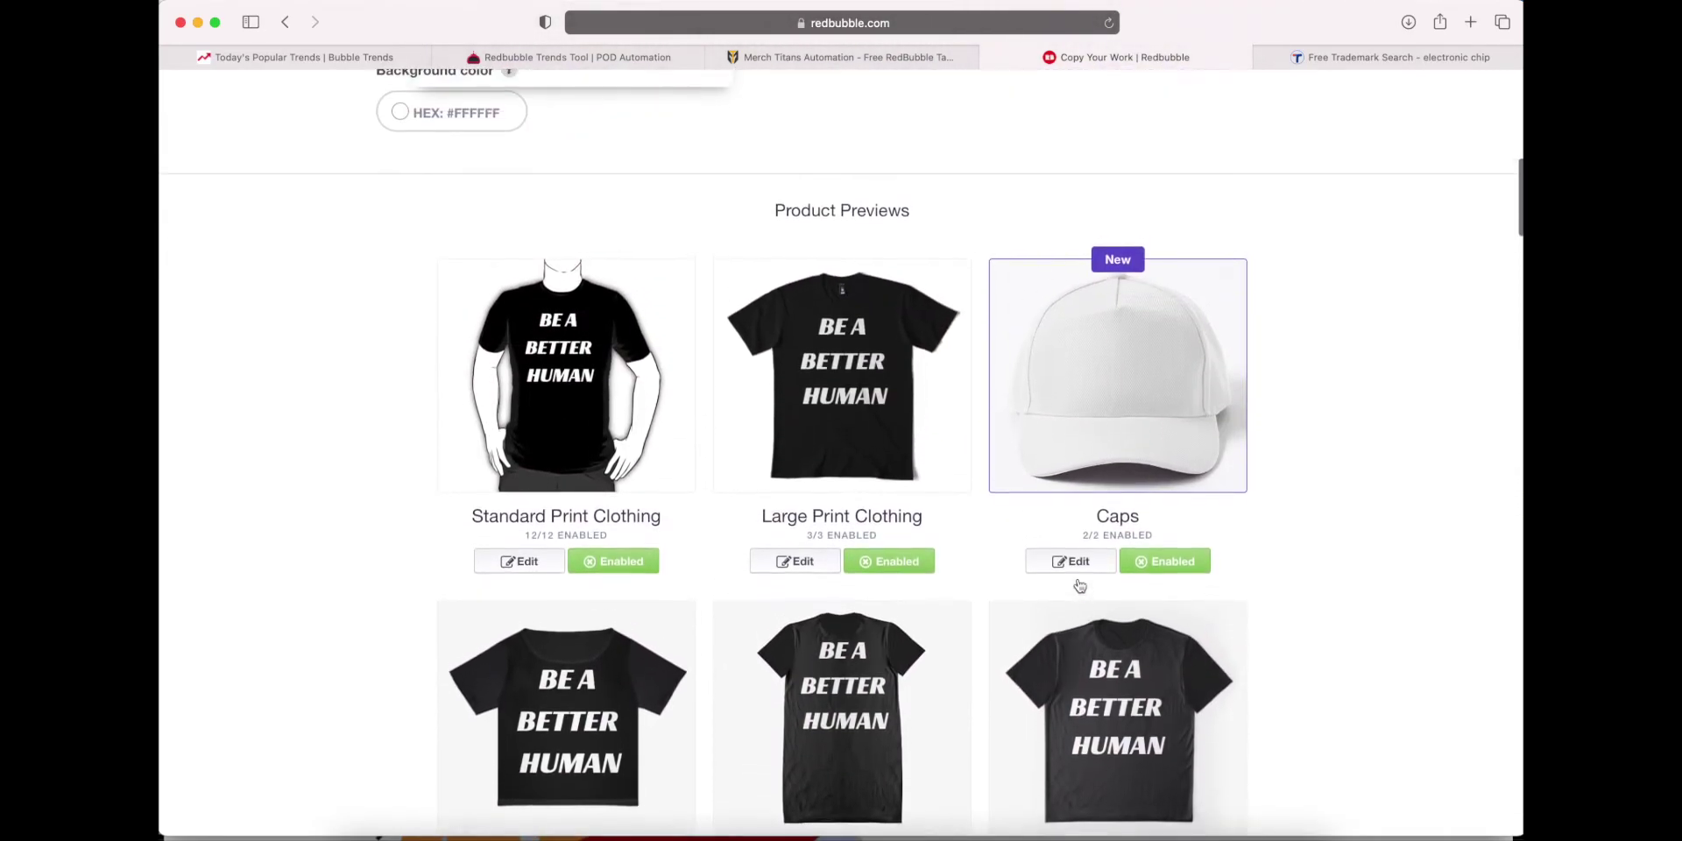
scroll(1079, 585, "down", 1)
scroll(1079, 584, "down", 20)
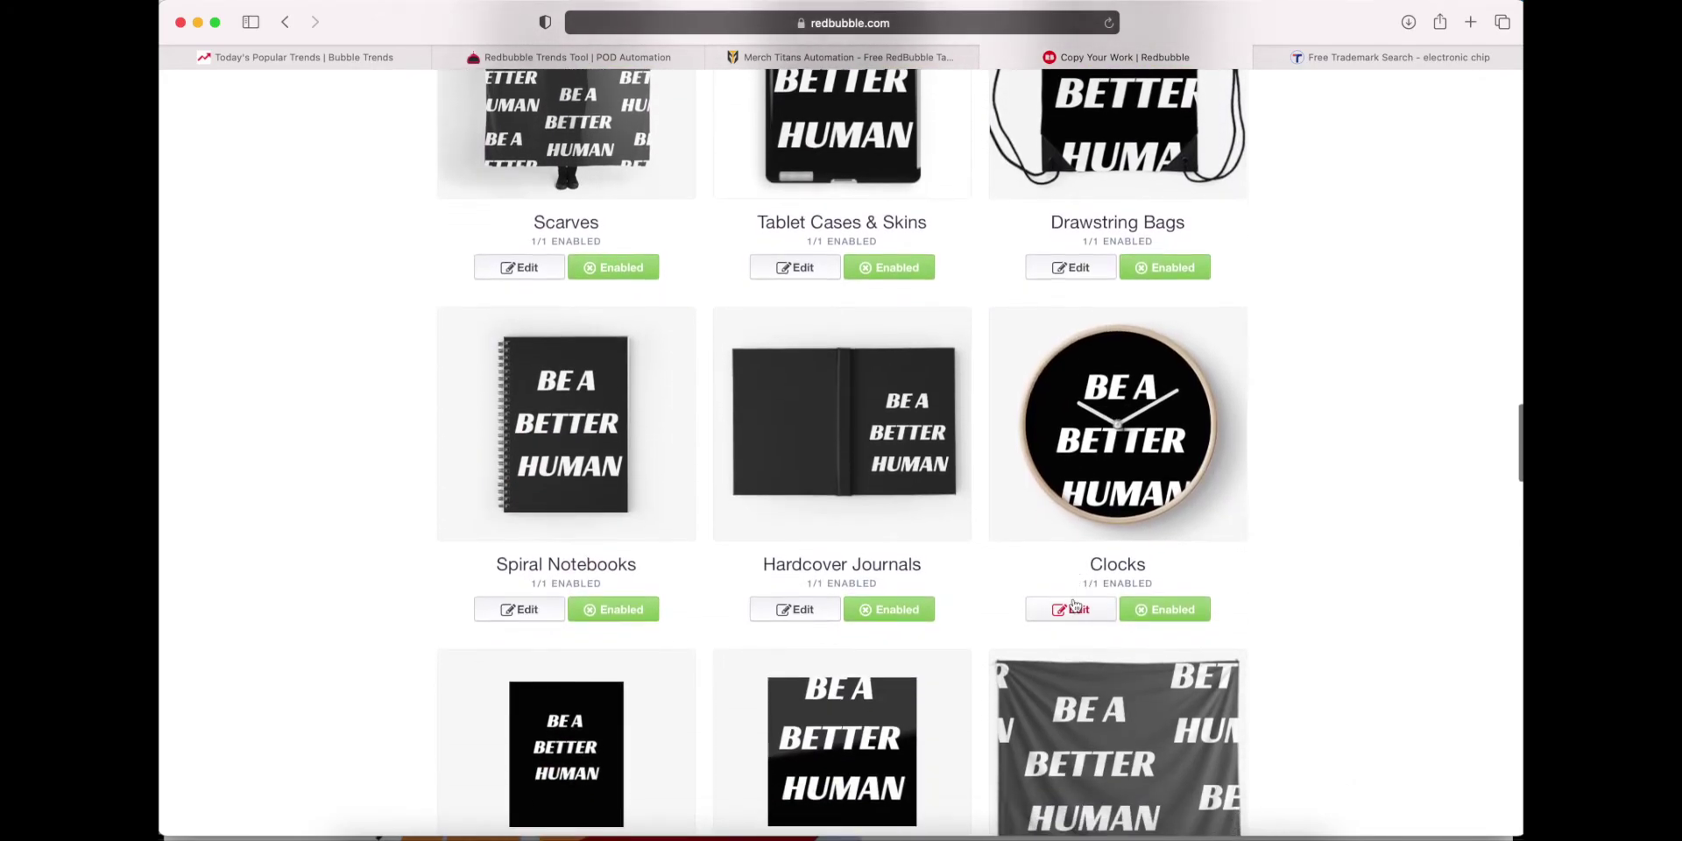
Move the design up on the clock face in the Clocks editor.
left_click(1069, 608)
left_click_drag(714, 673, 702, 621)
scroll(702, 624, "down", 5)
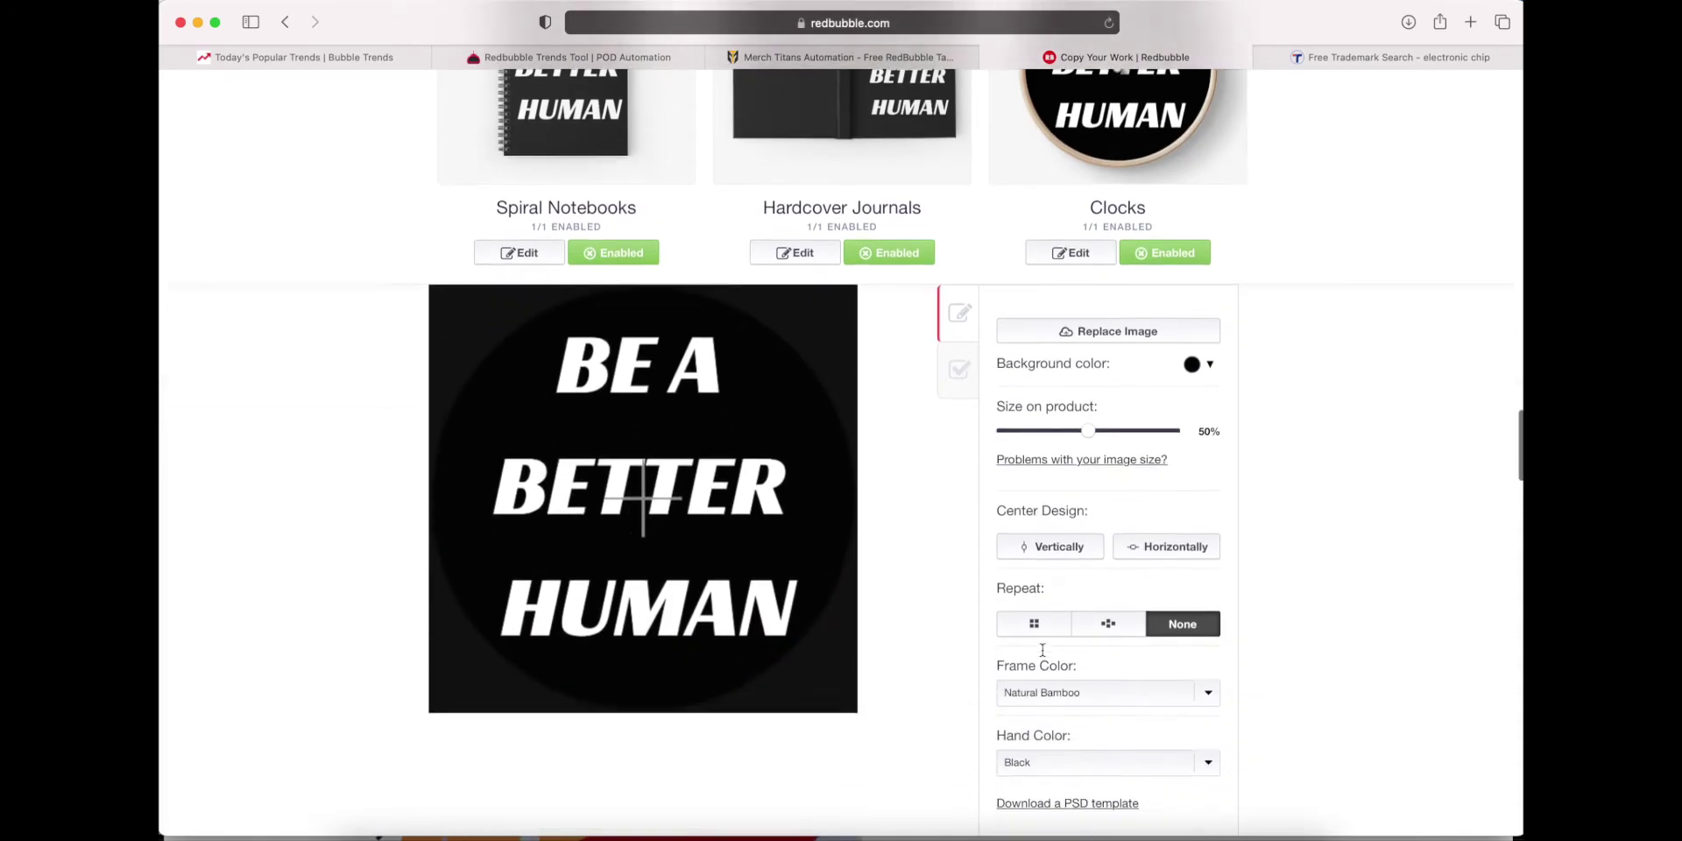
scroll(956, 677, "down", 10)
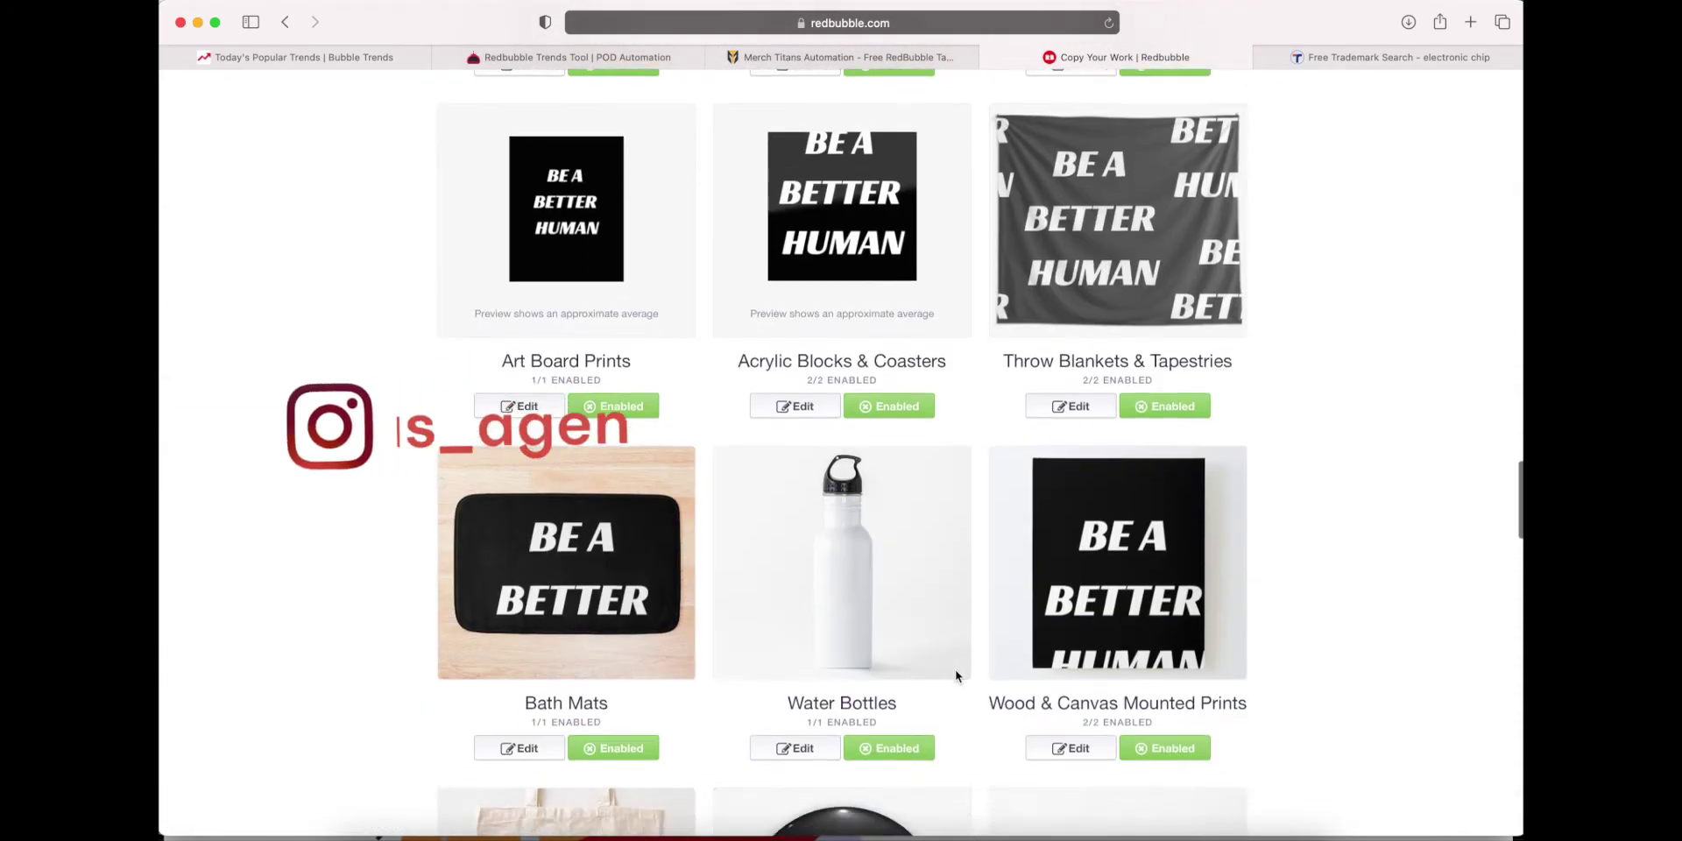
Scale the Bath Mats design to 76%, move it up, and apply.
left_click(496, 620)
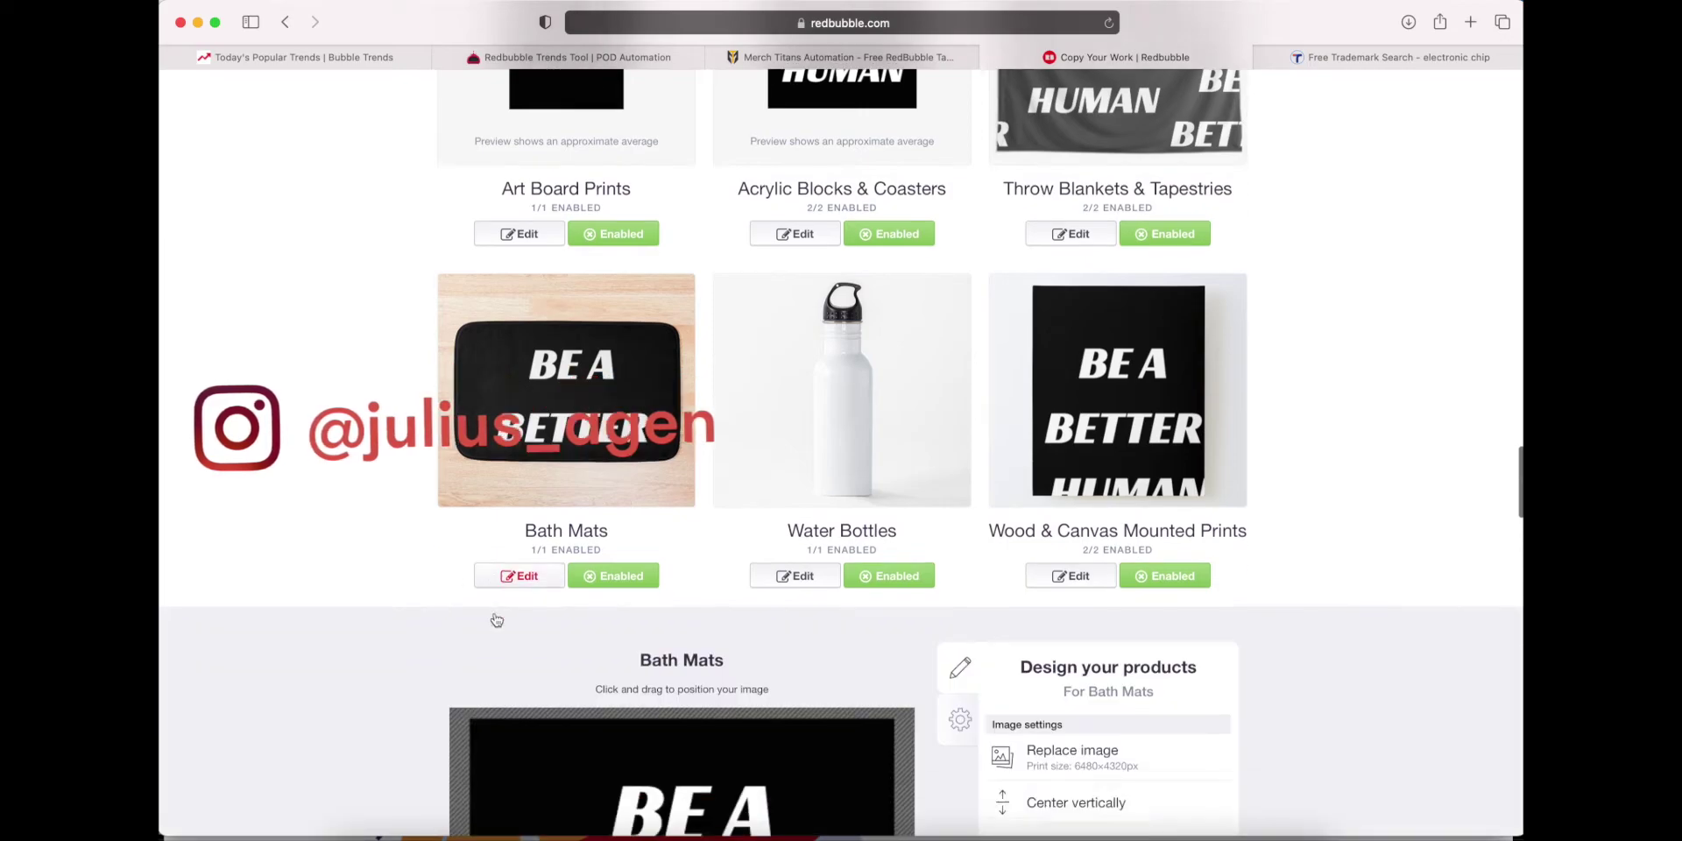
left_click_drag(1221, 508, 1176, 508)
left_click_drag(601, 450, 581, 417)
left_click(1123, 695)
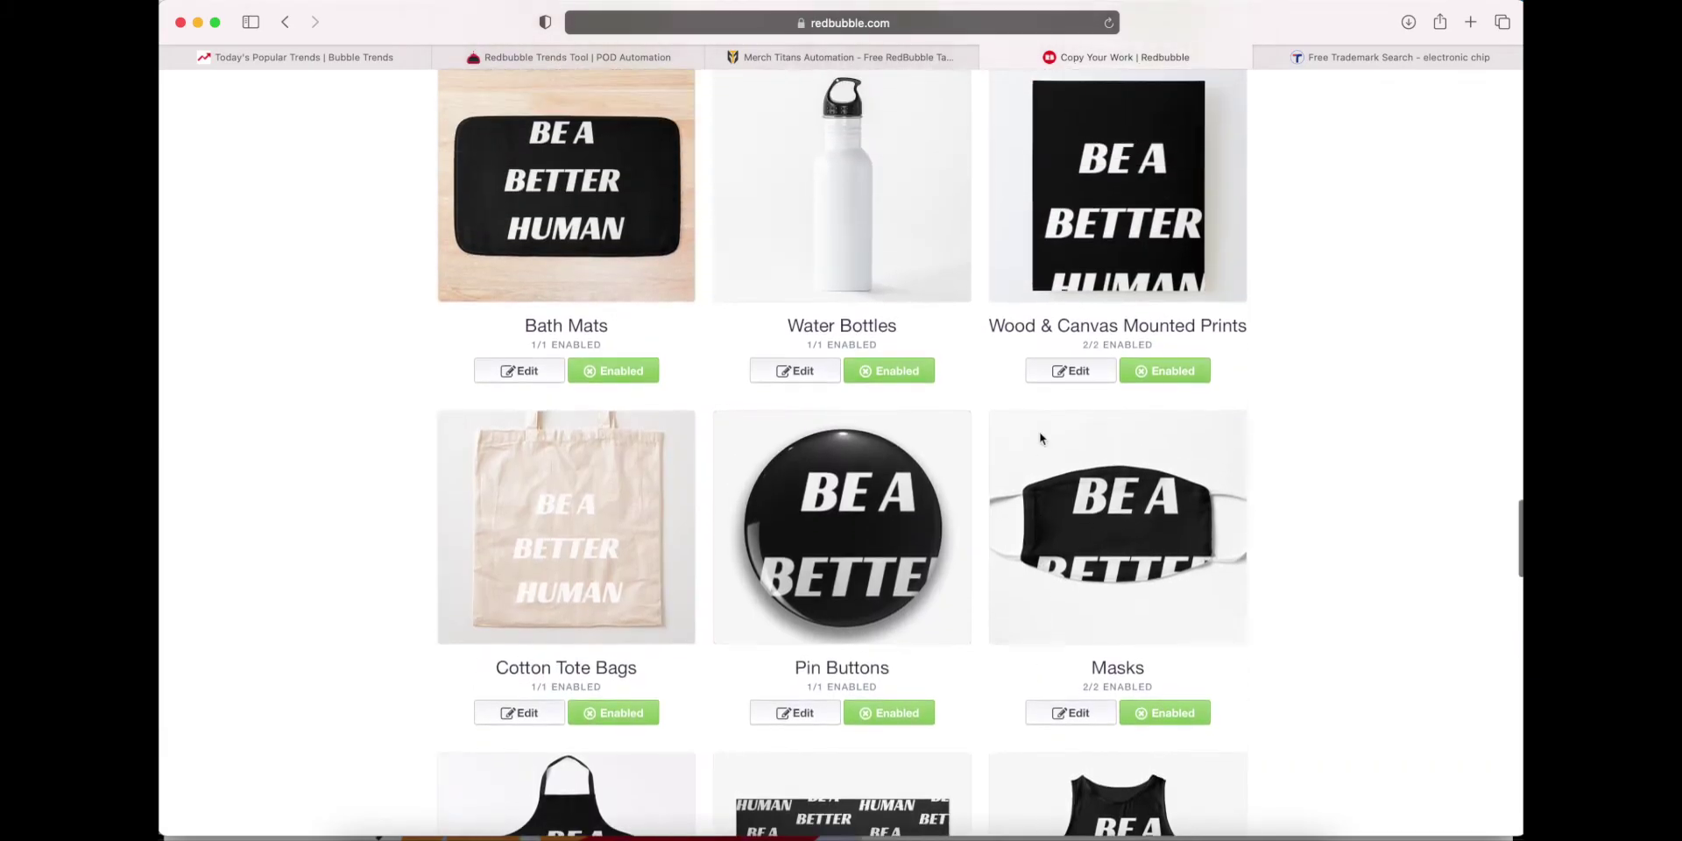
scroll(1040, 438, "up", 3)
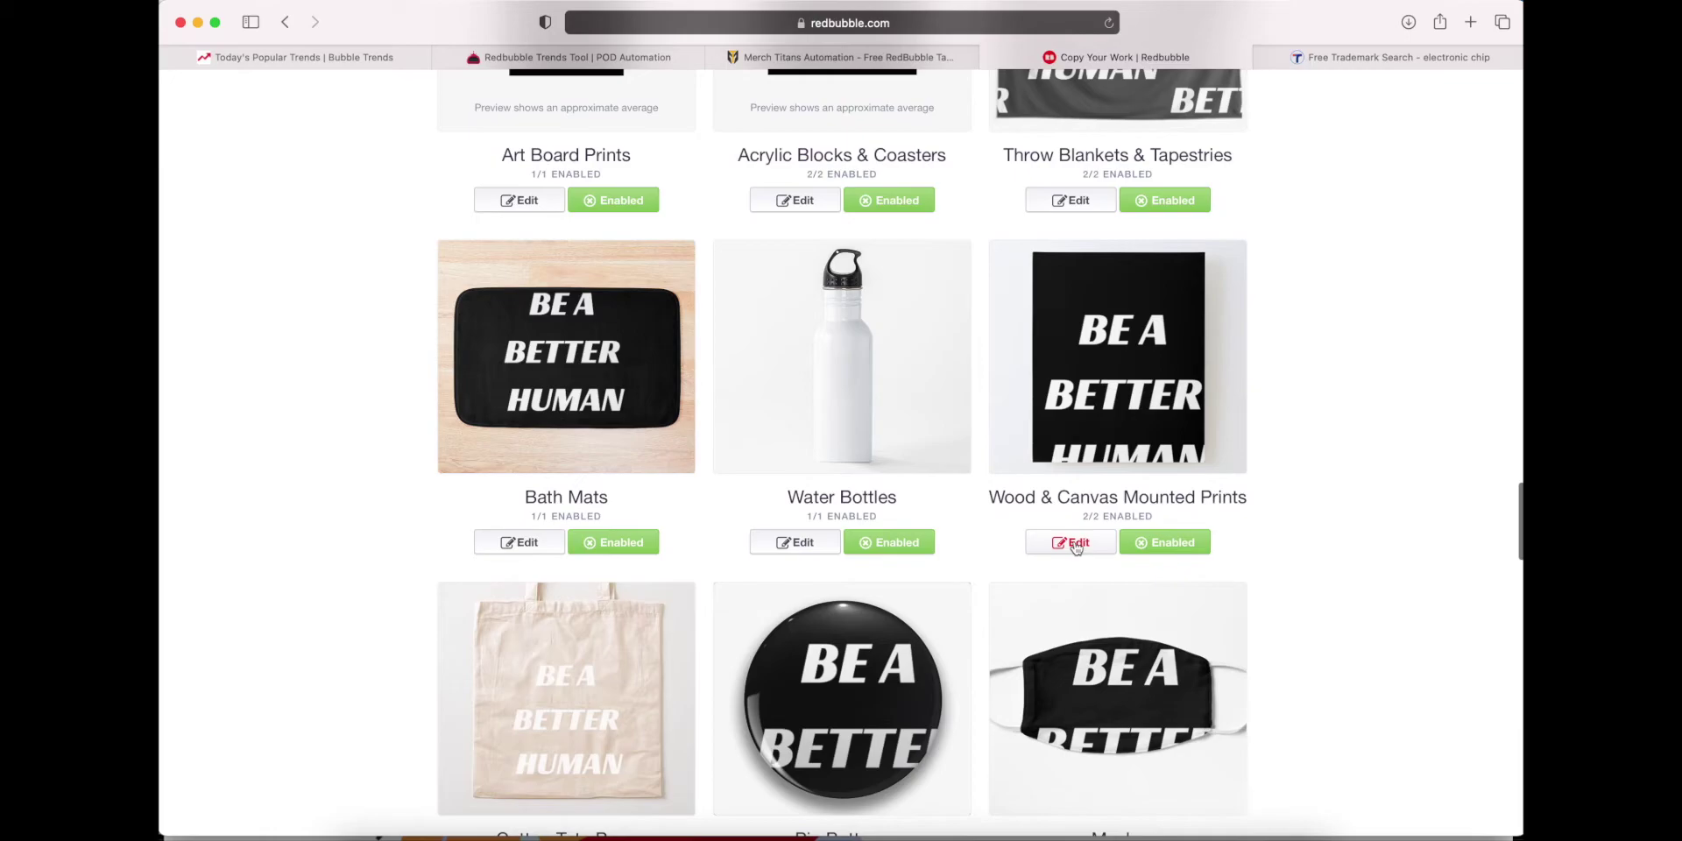
Scale the Wood & Canvas Mounted Prints design to 65%, move it up, and apply.
left_click(1075, 543)
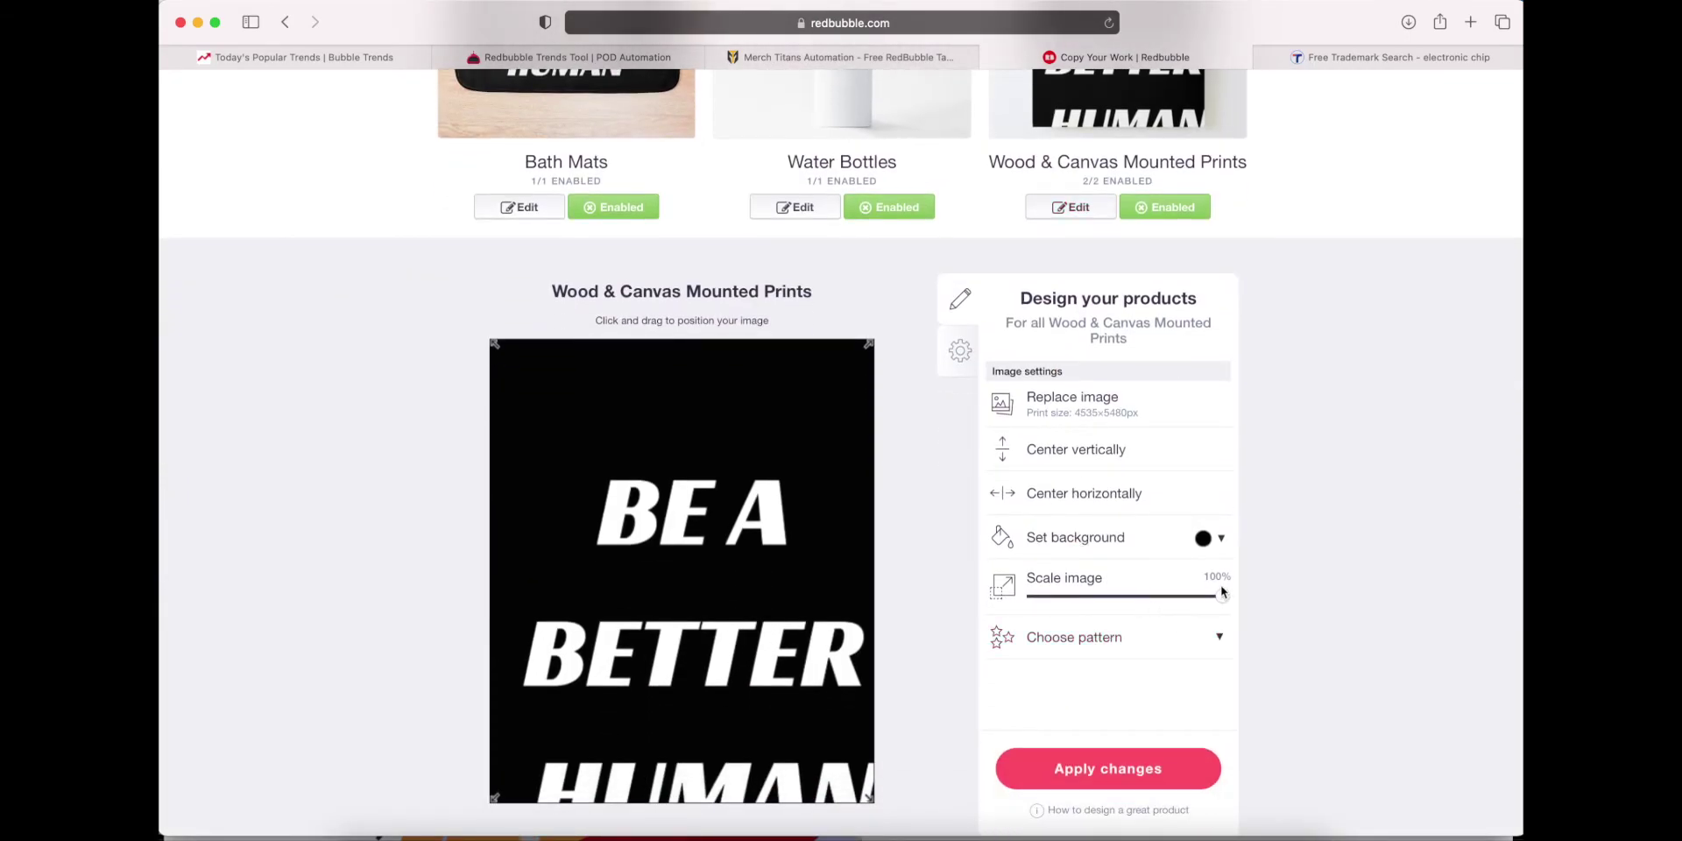
left_click_drag(1209, 599, 1156, 596)
left_click_drag(590, 691, 574, 569)
left_click(1108, 768)
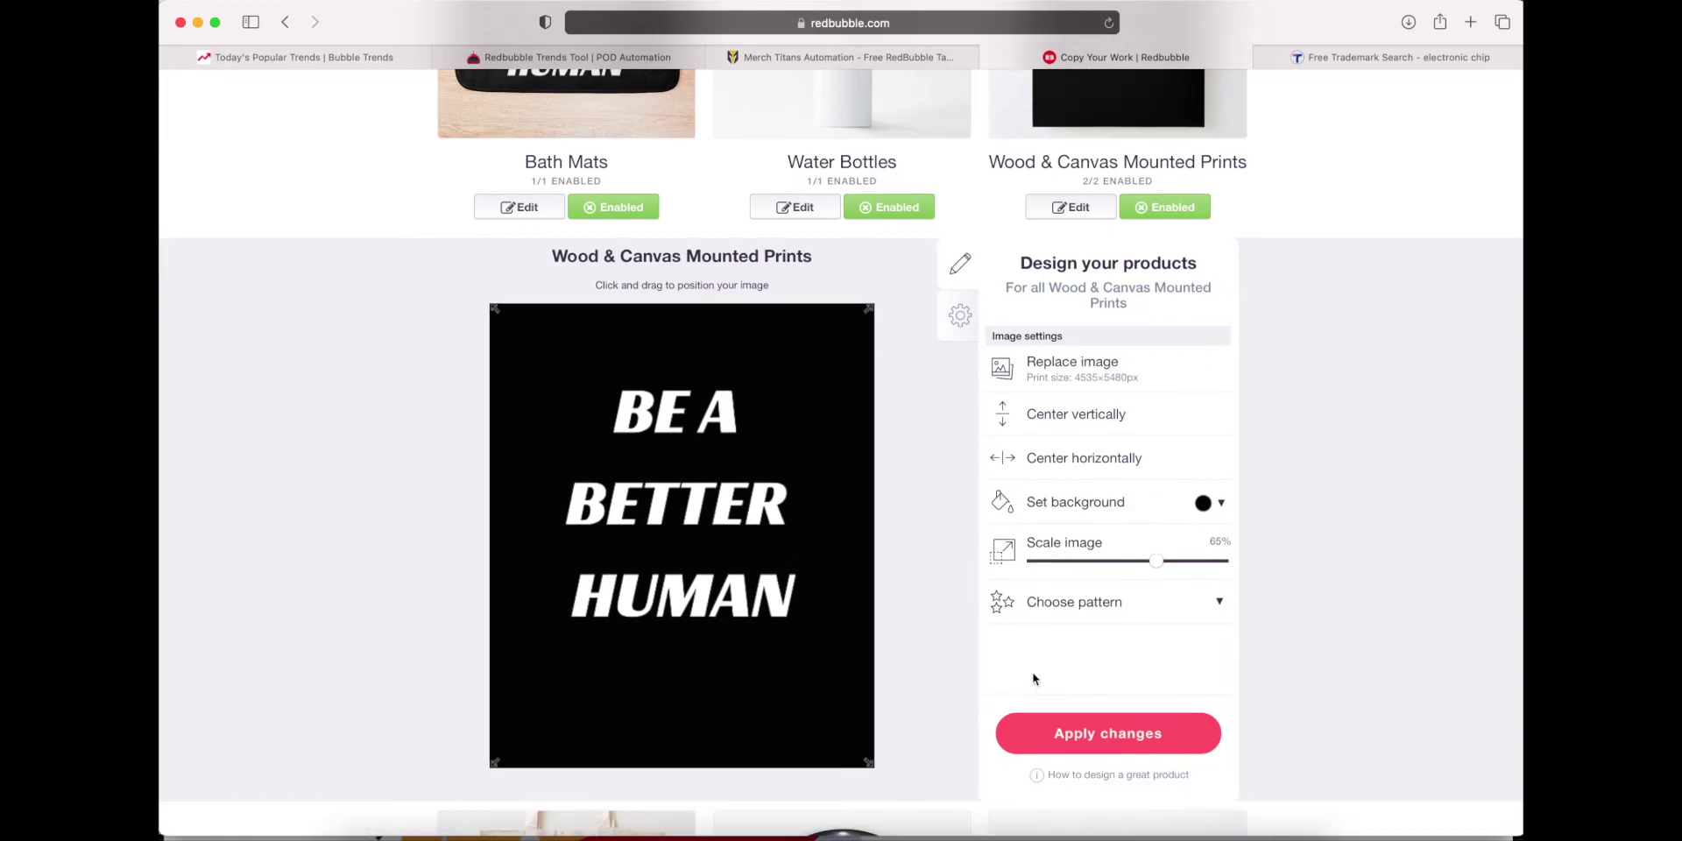
Shrink the Masks design to 26%, shift it up-left so HUMAN shows, and apply.
left_click(1076, 487)
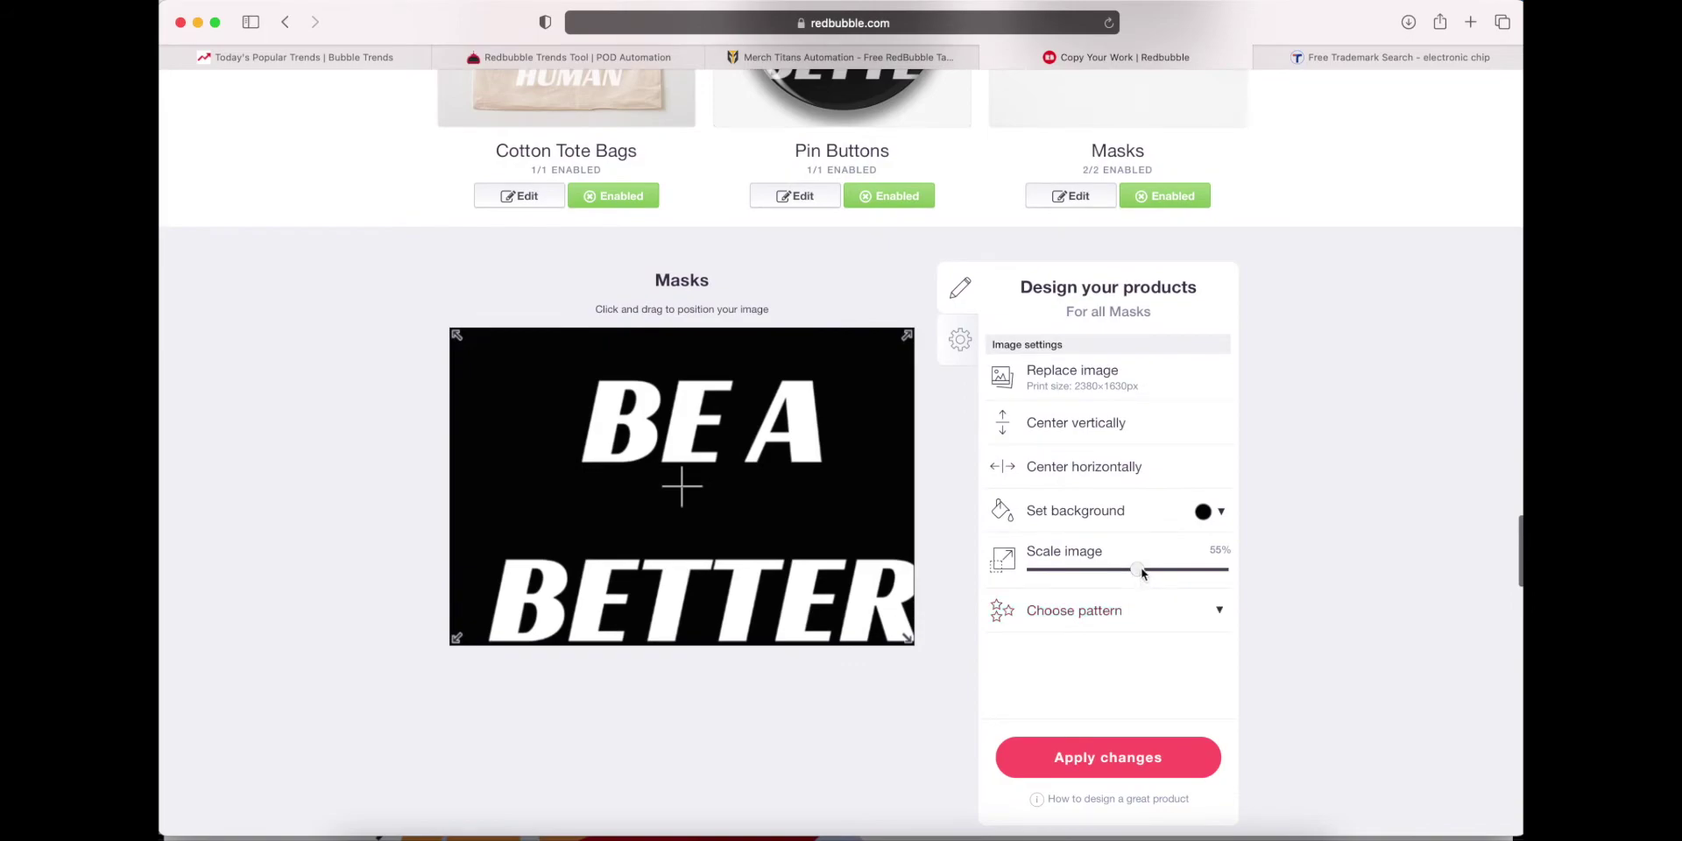
left_click_drag(1141, 572, 1104, 568)
left_click_drag(750, 605, 720, 489)
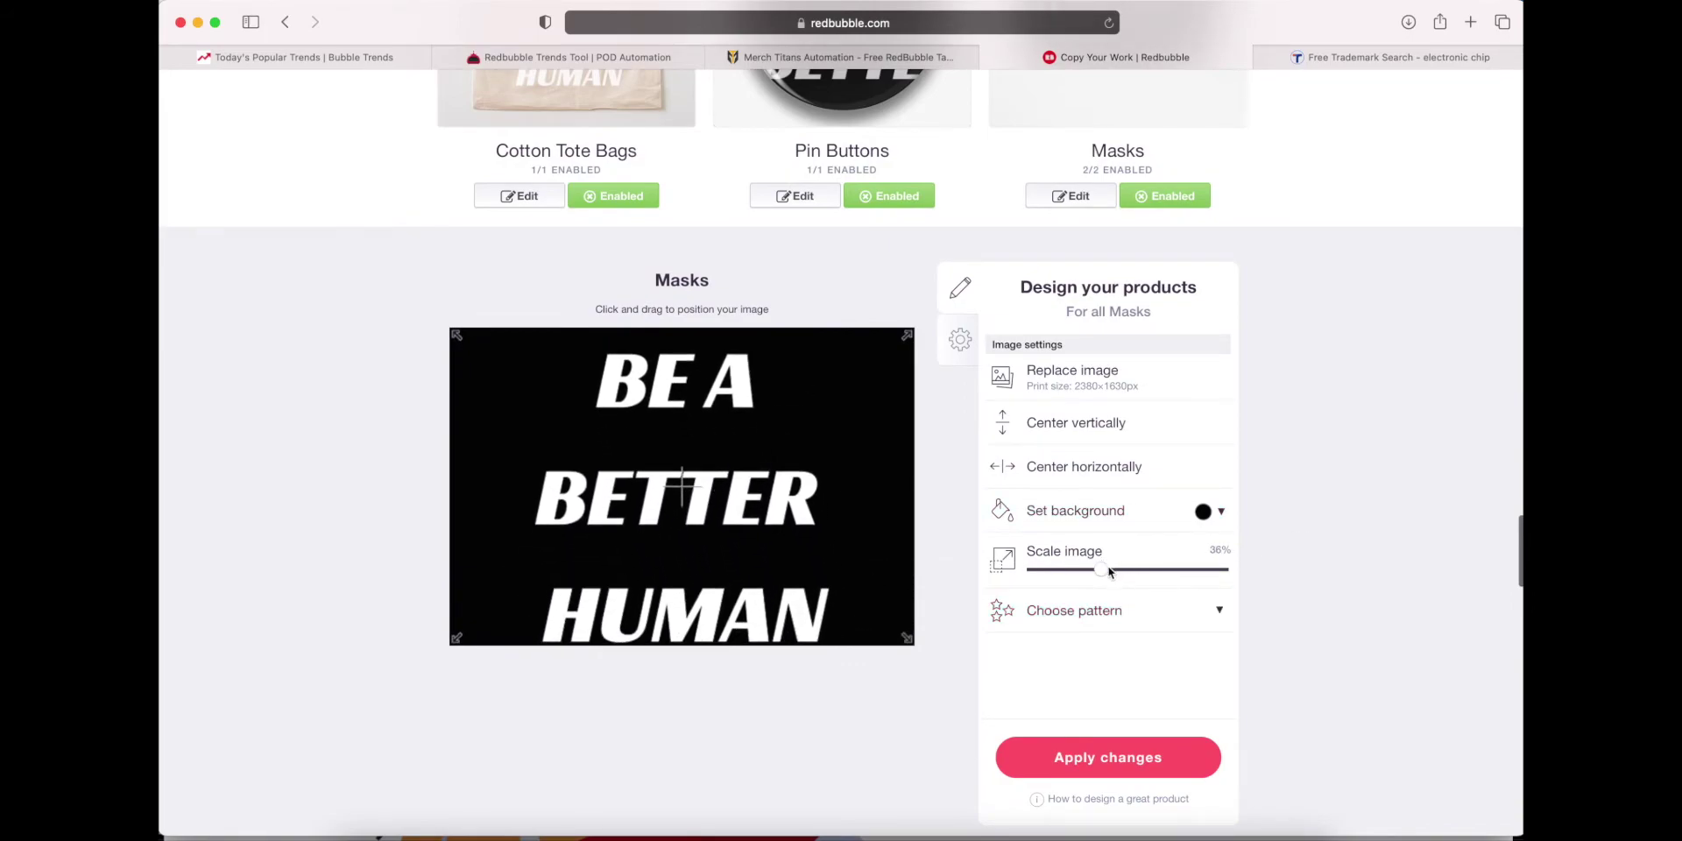
left_click_drag(1106, 567, 1090, 568)
scroll(992, 528, "up", 2)
scroll(992, 528, "up", 3)
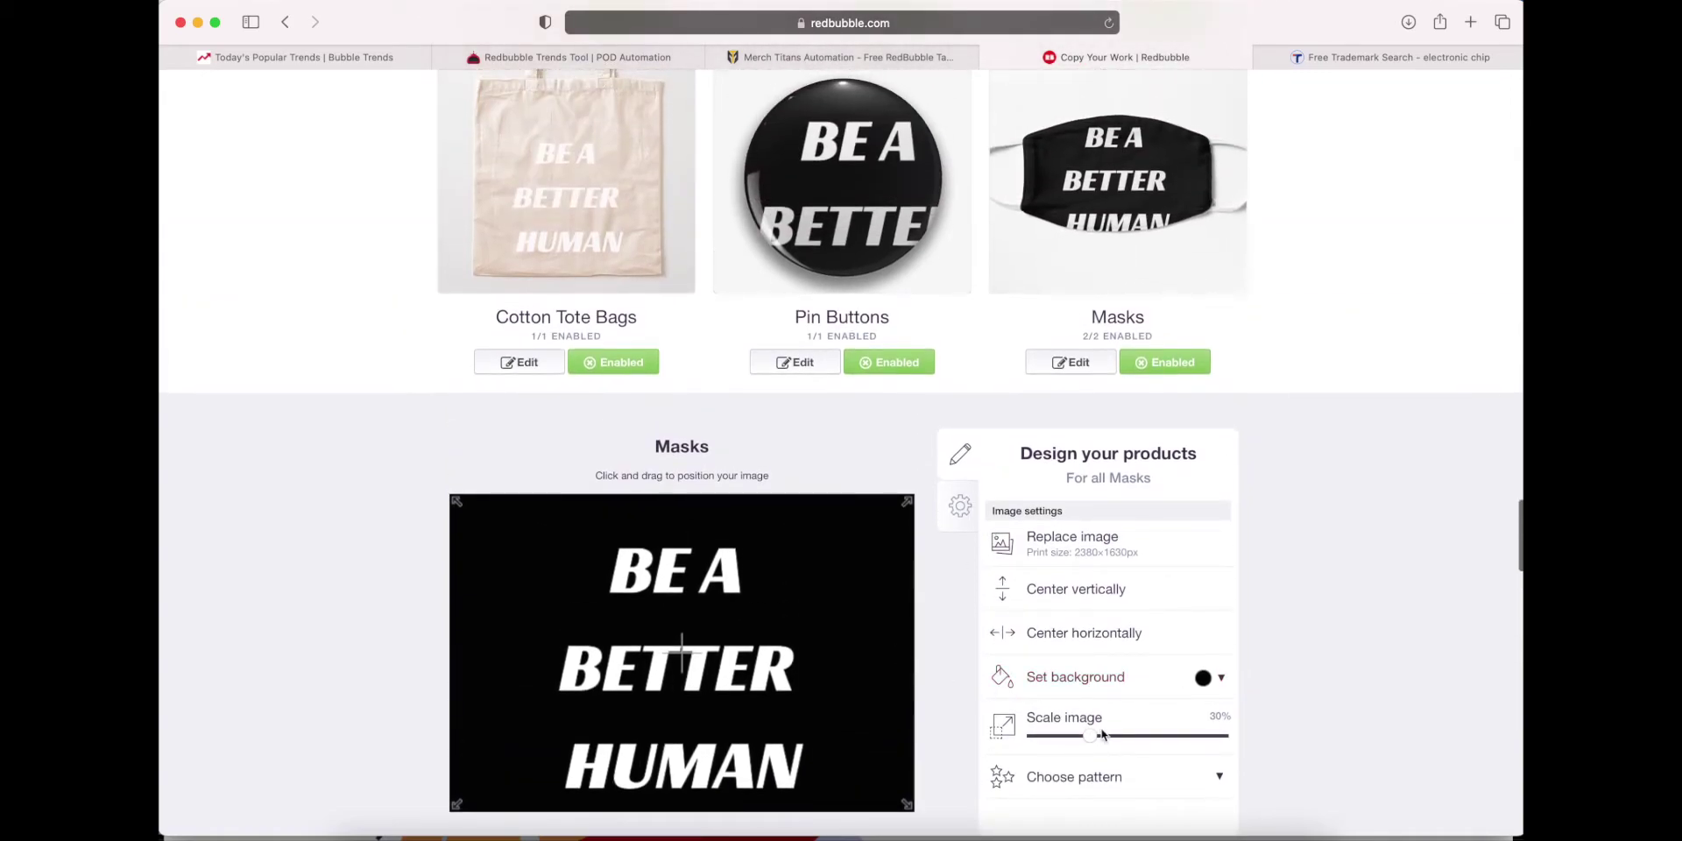
left_click_drag(1095, 738, 1084, 737)
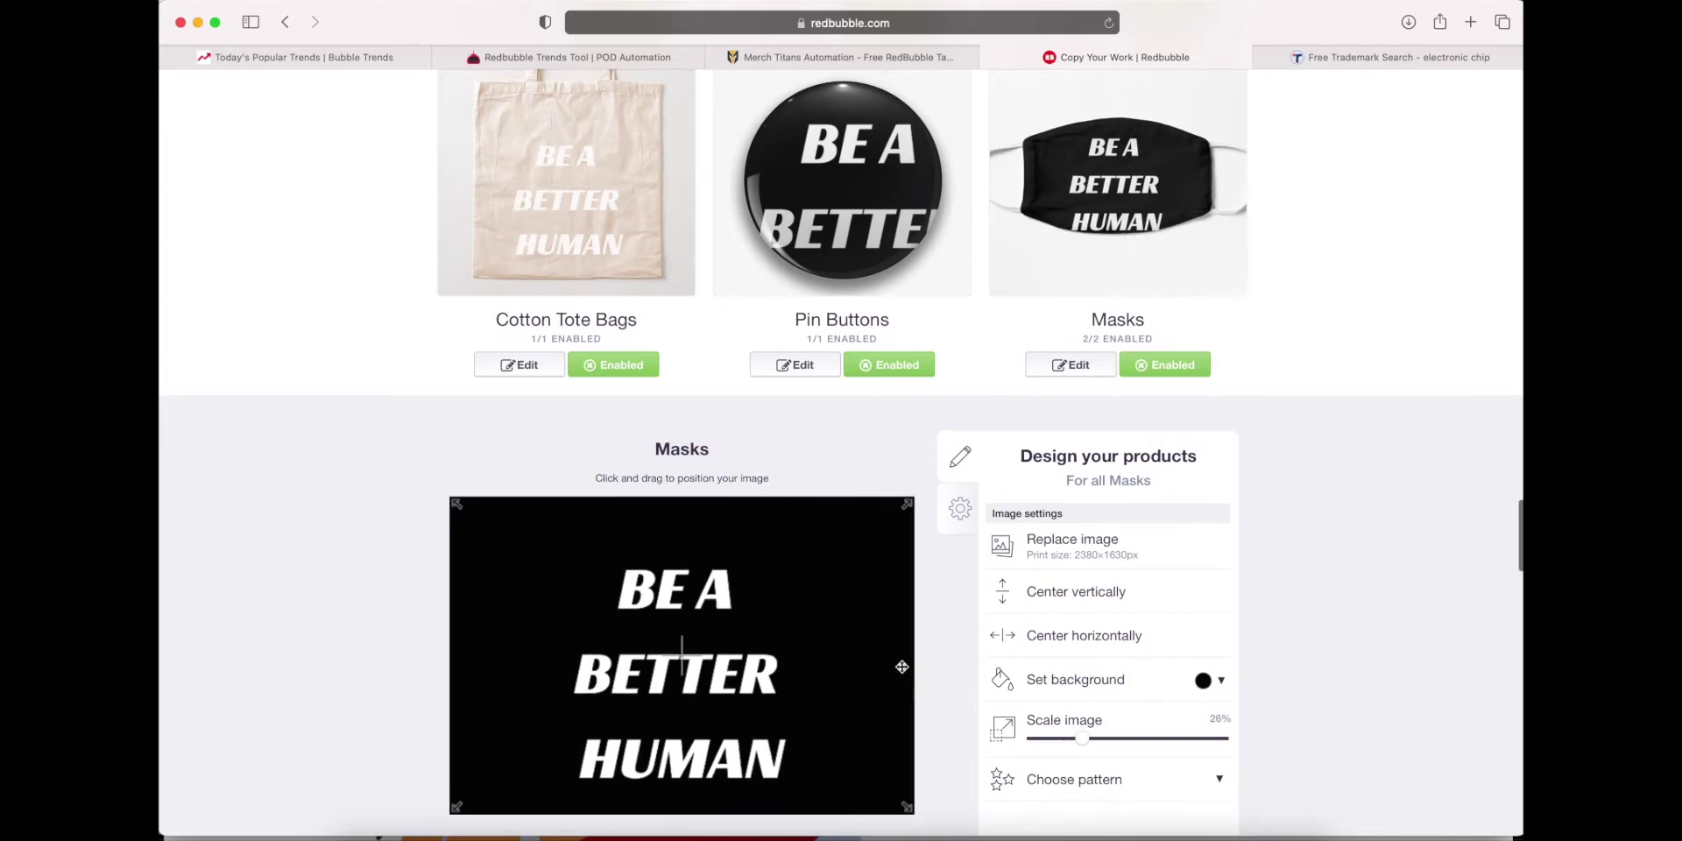
scroll(893, 668, "up", 1)
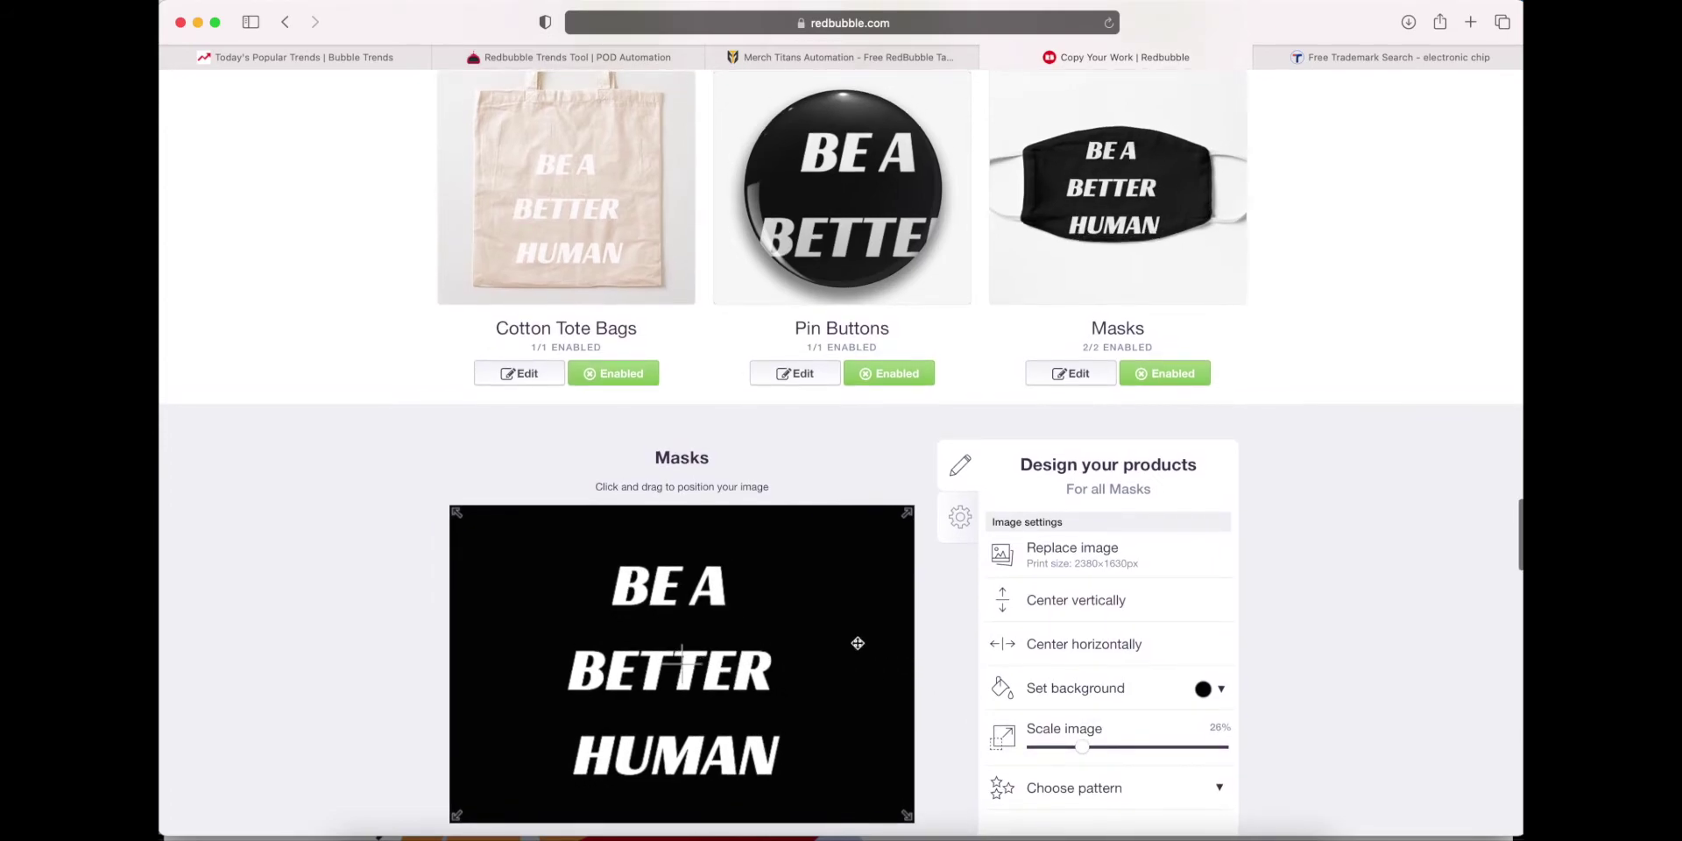
scroll(876, 644, "down", 2)
scroll(1062, 768, "down", 3)
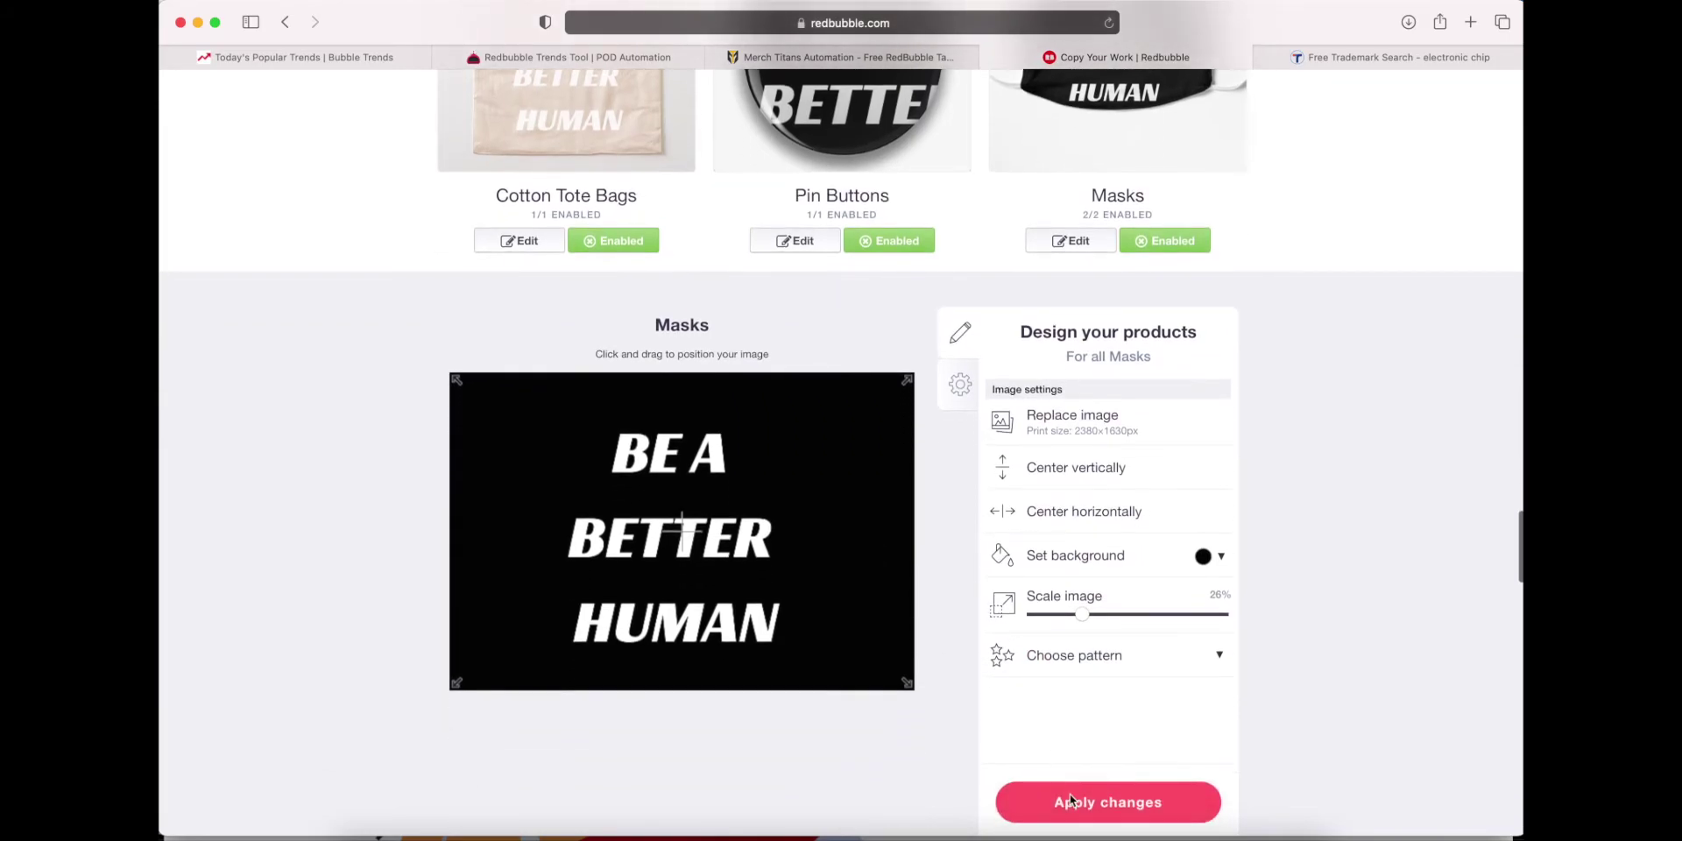
left_click(1067, 800)
Shrink the Pin Buttons design to 10%, reposition it on the pin, and apply the changes.
left_click(792, 384)
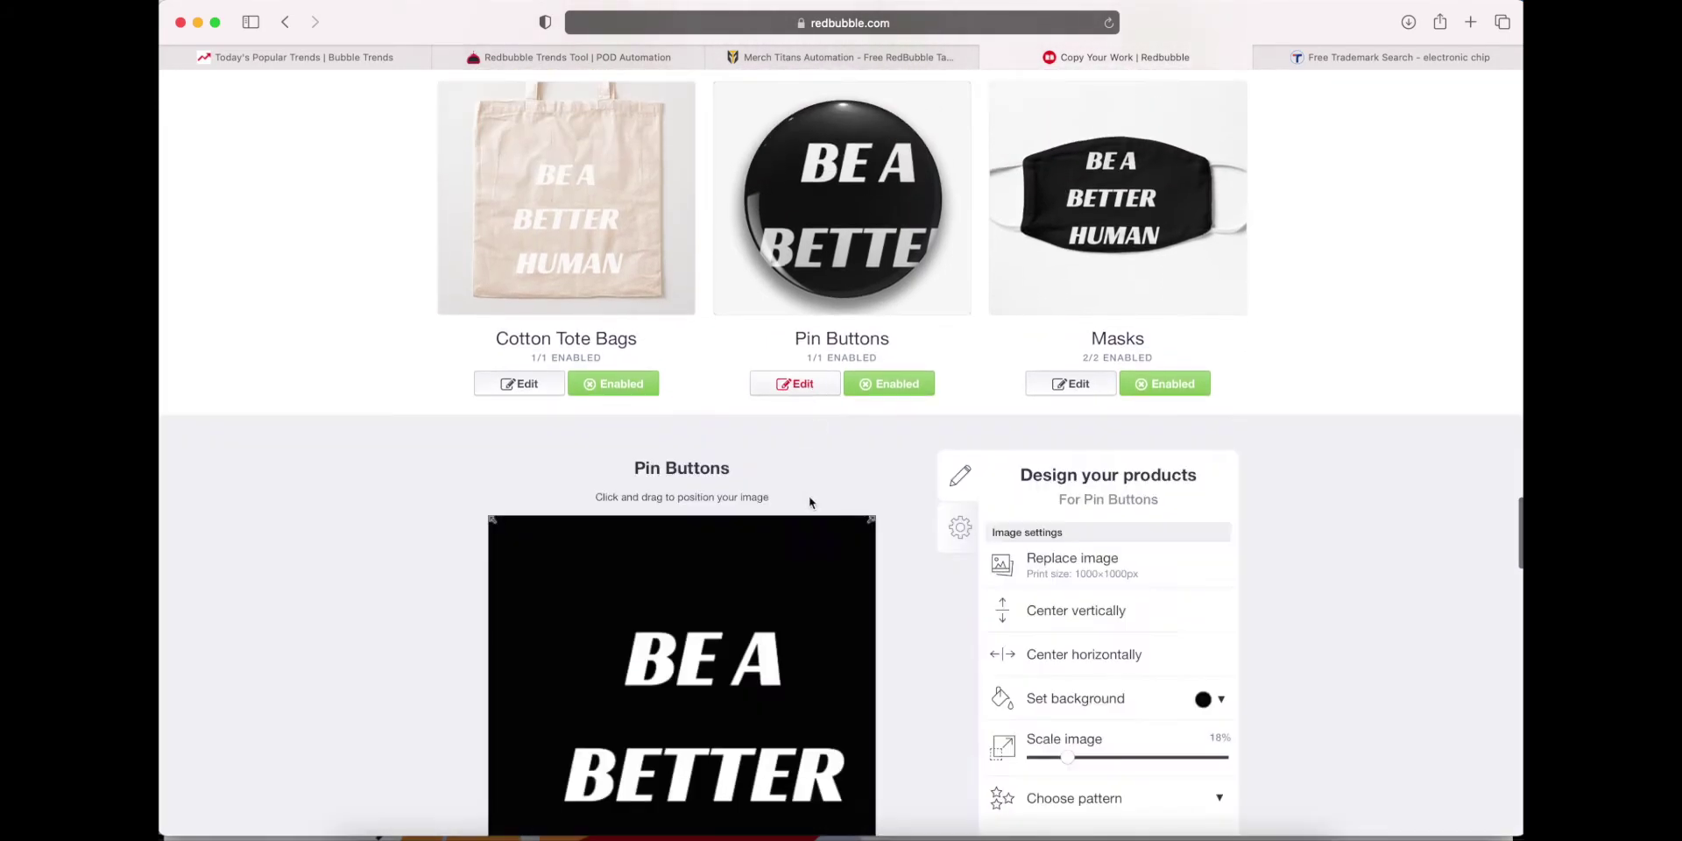
scroll(1040, 622, "down", 3)
left_click_drag(1069, 608, 1058, 610)
left_click_drag(697, 633, 662, 565)
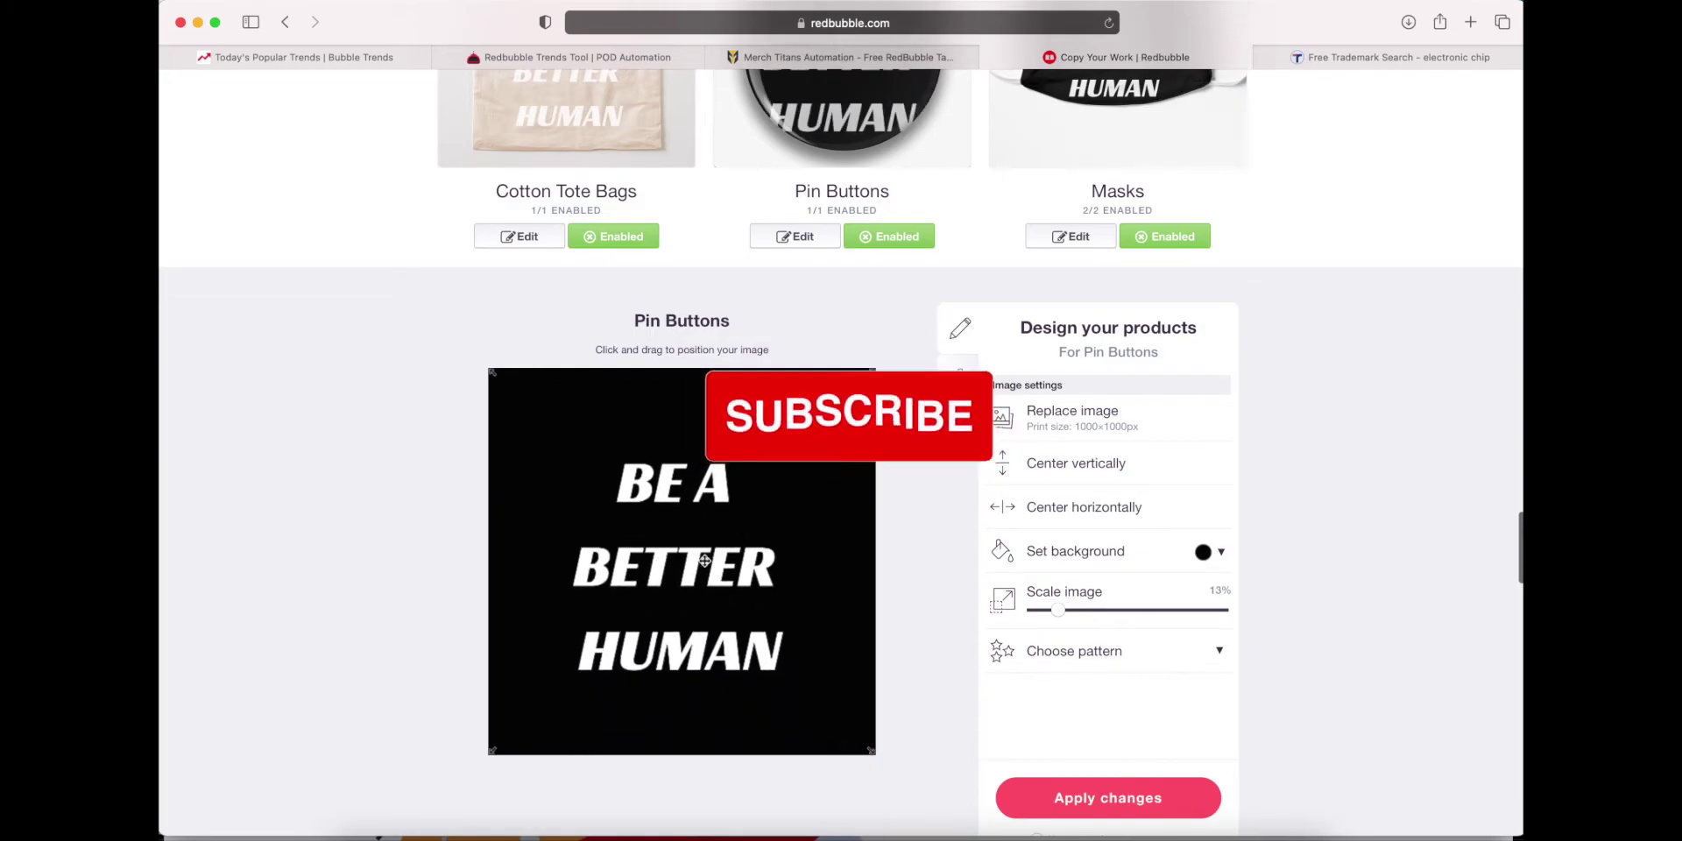
scroll(1014, 648, "up", 2)
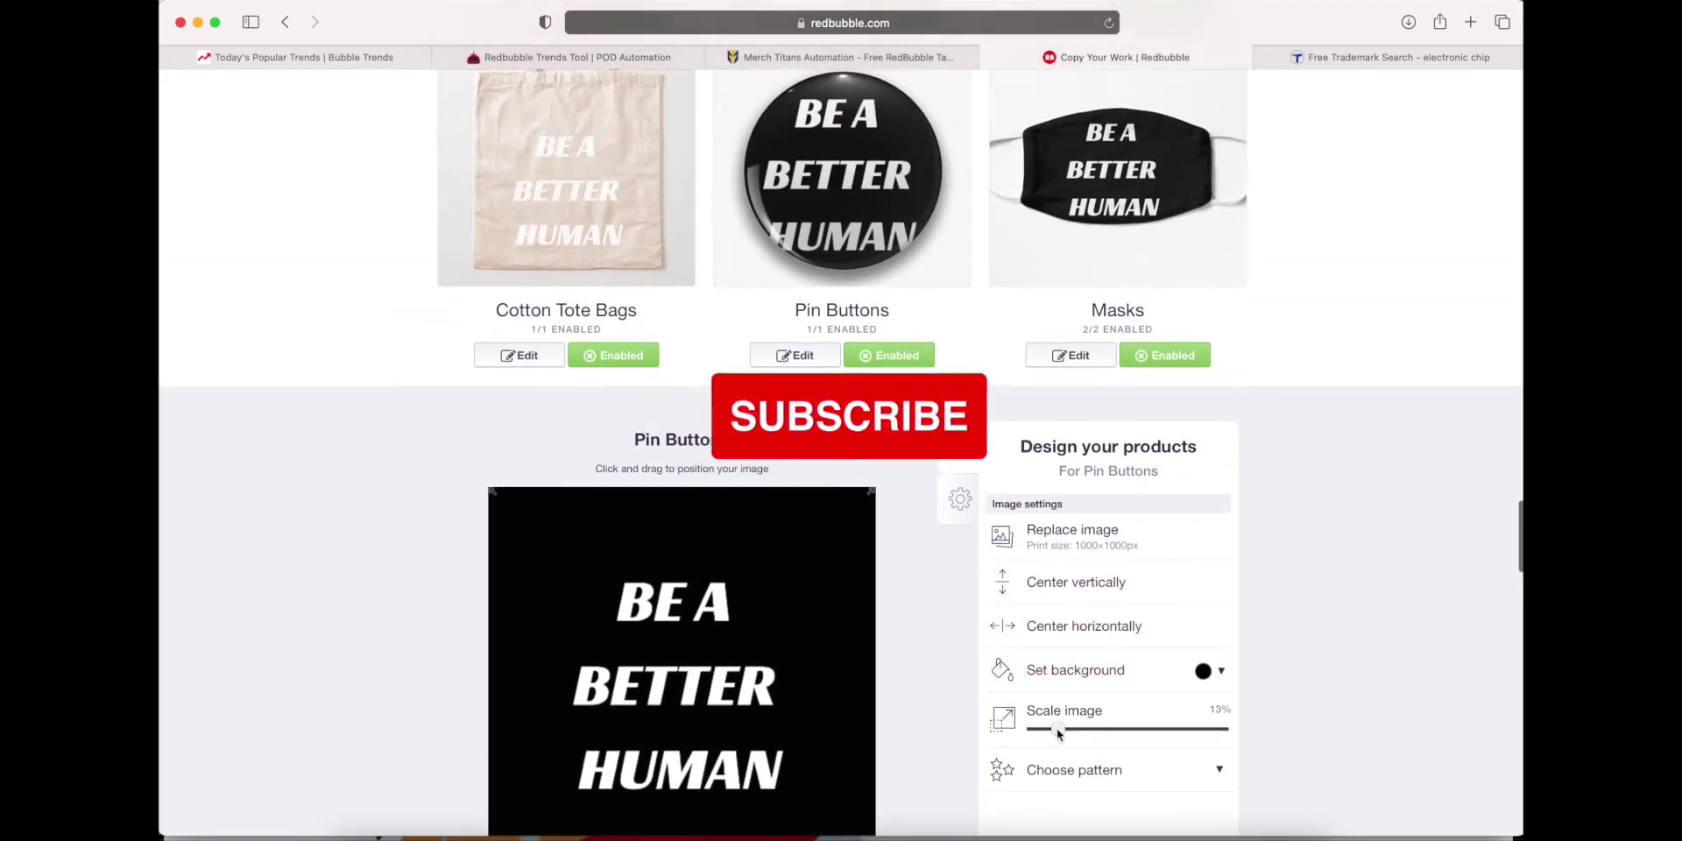
left_click_drag(1056, 734, 1054, 735)
left_click_drag(738, 681, 744, 665)
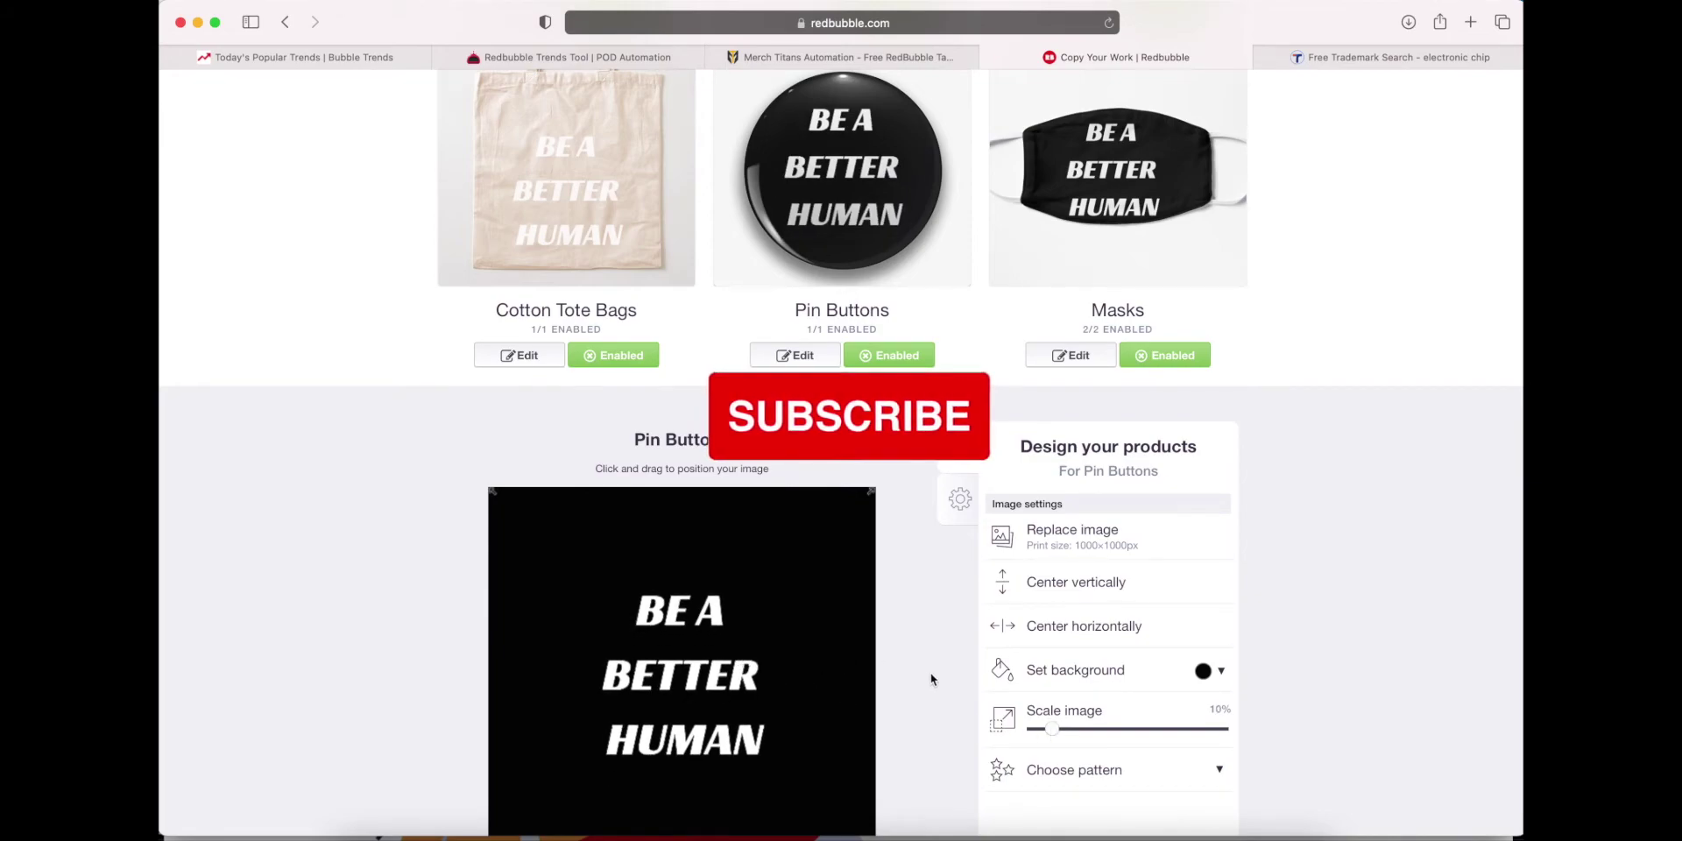
scroll(938, 672, "down", 3)
left_click(1031, 768)
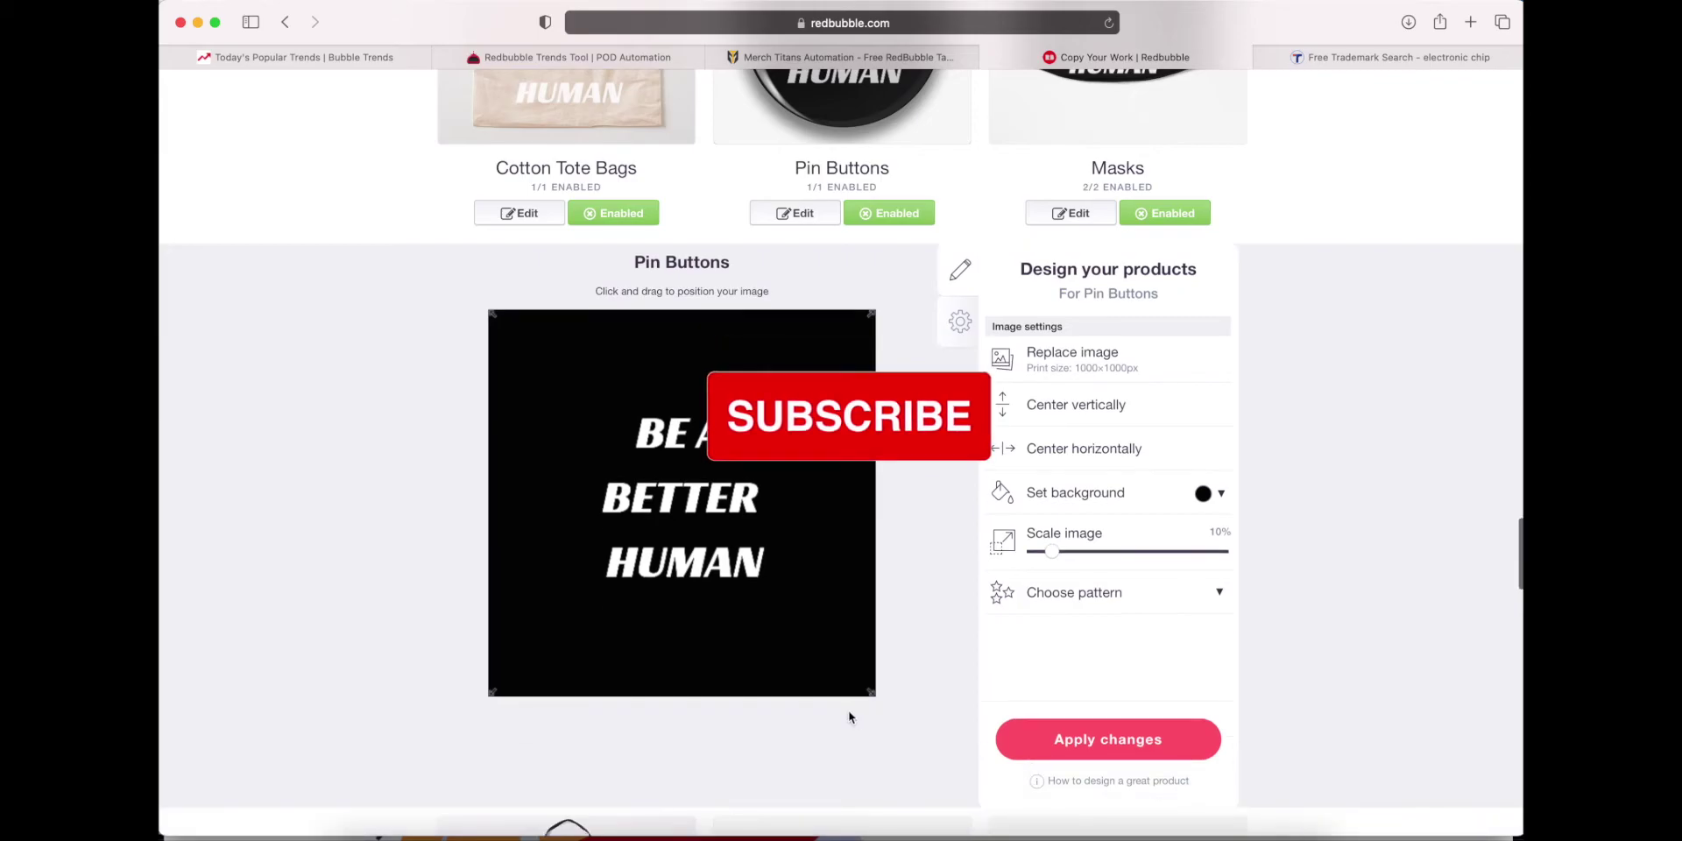
Shrink the Aprons design from 74% to 62%, move it up, and apply the changes.
left_click(517, 555)
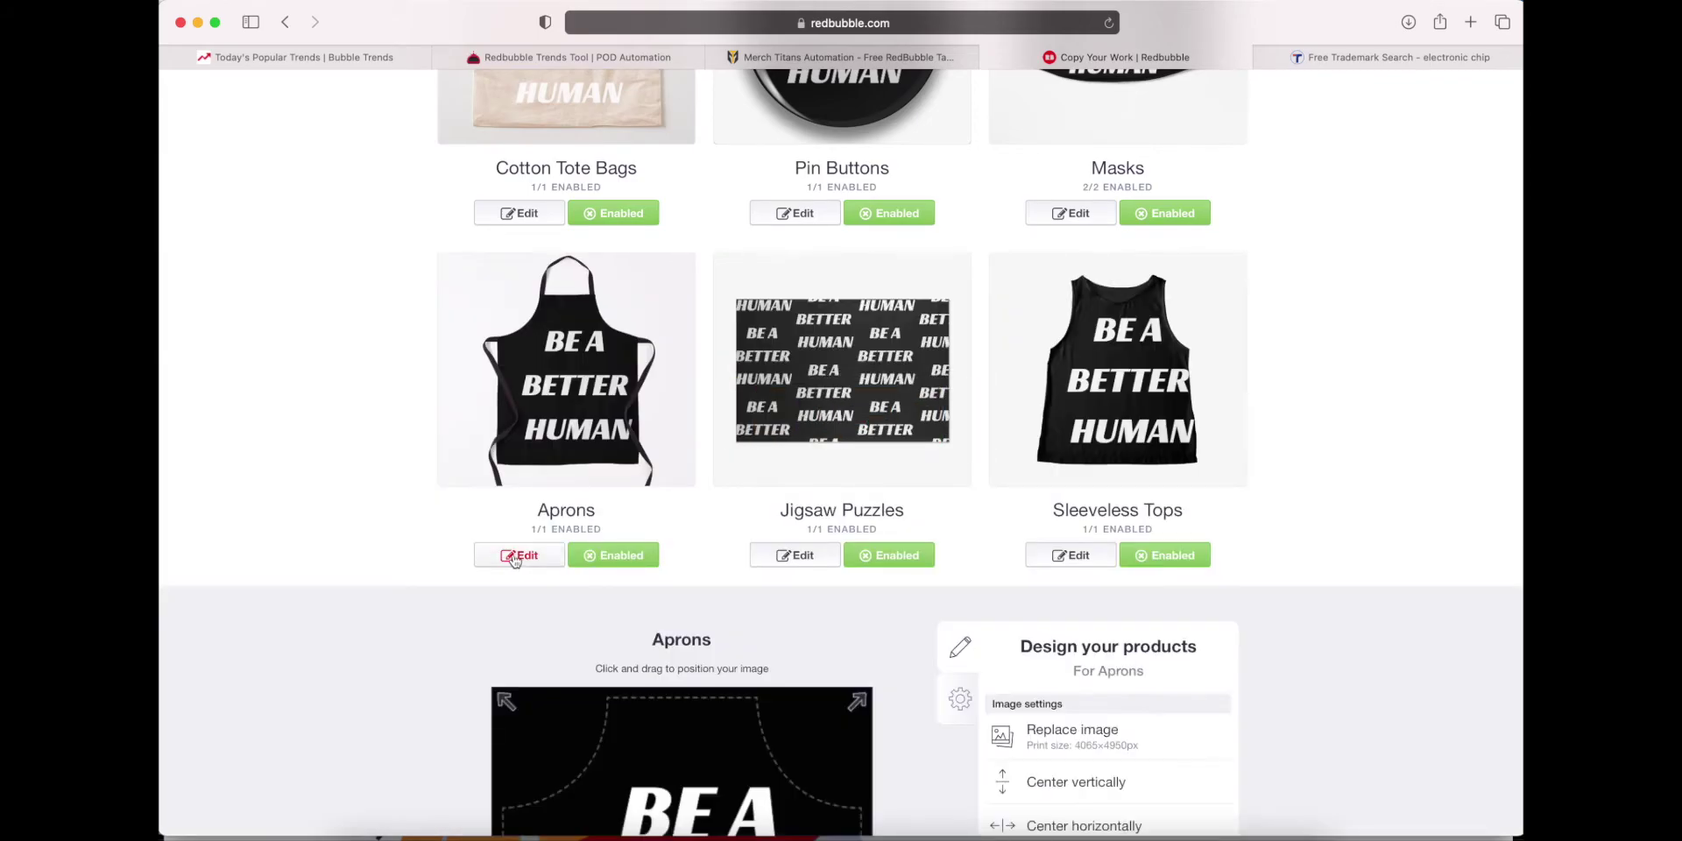
scroll(1252, 594, "down", 5)
left_click_drag(1174, 688, 1153, 688)
left_click_drag(763, 691, 750, 643)
scroll(877, 646, "down", 6)
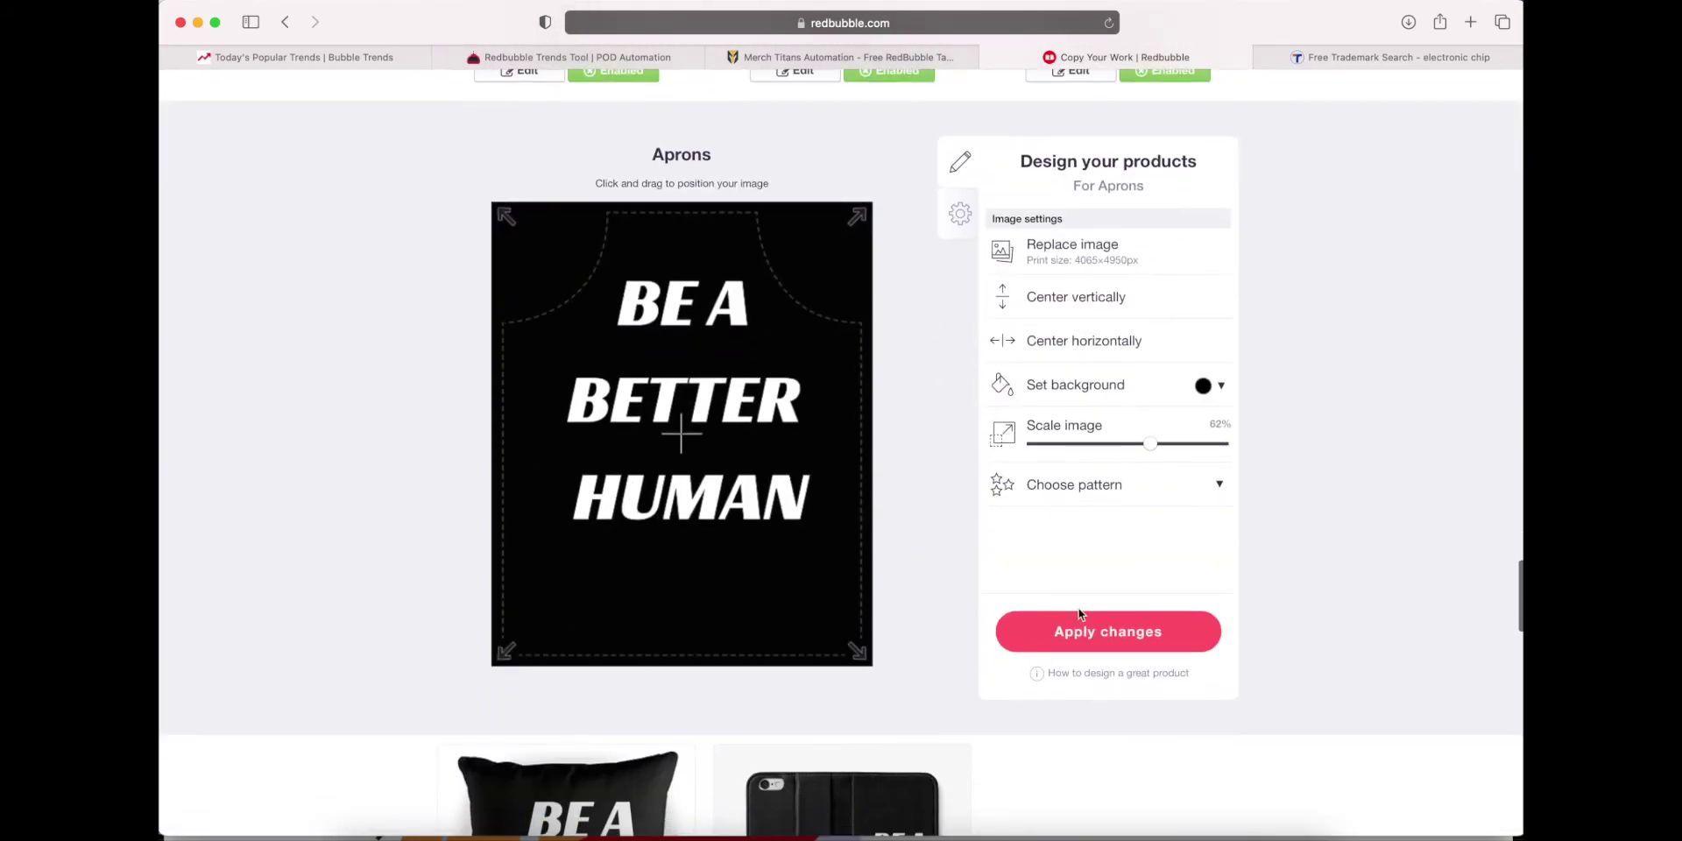
left_click(896, 637)
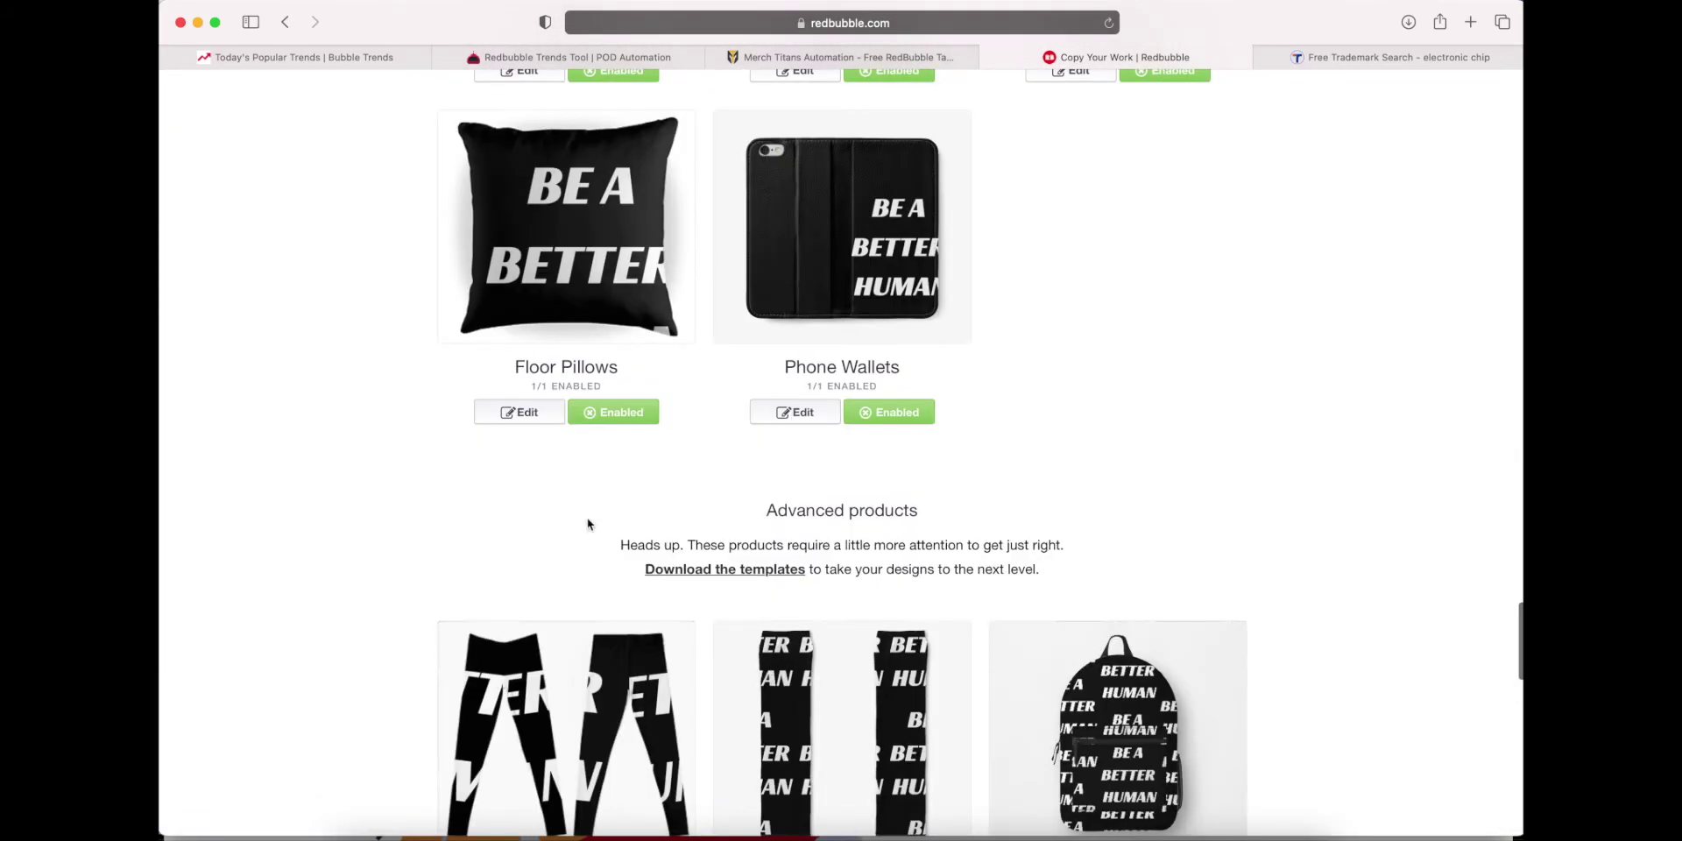
Shrink the Floor Pillows design to 69% so HUMAN fits, and apply the changes.
left_click(505, 412)
scroll(552, 522, "down", 6)
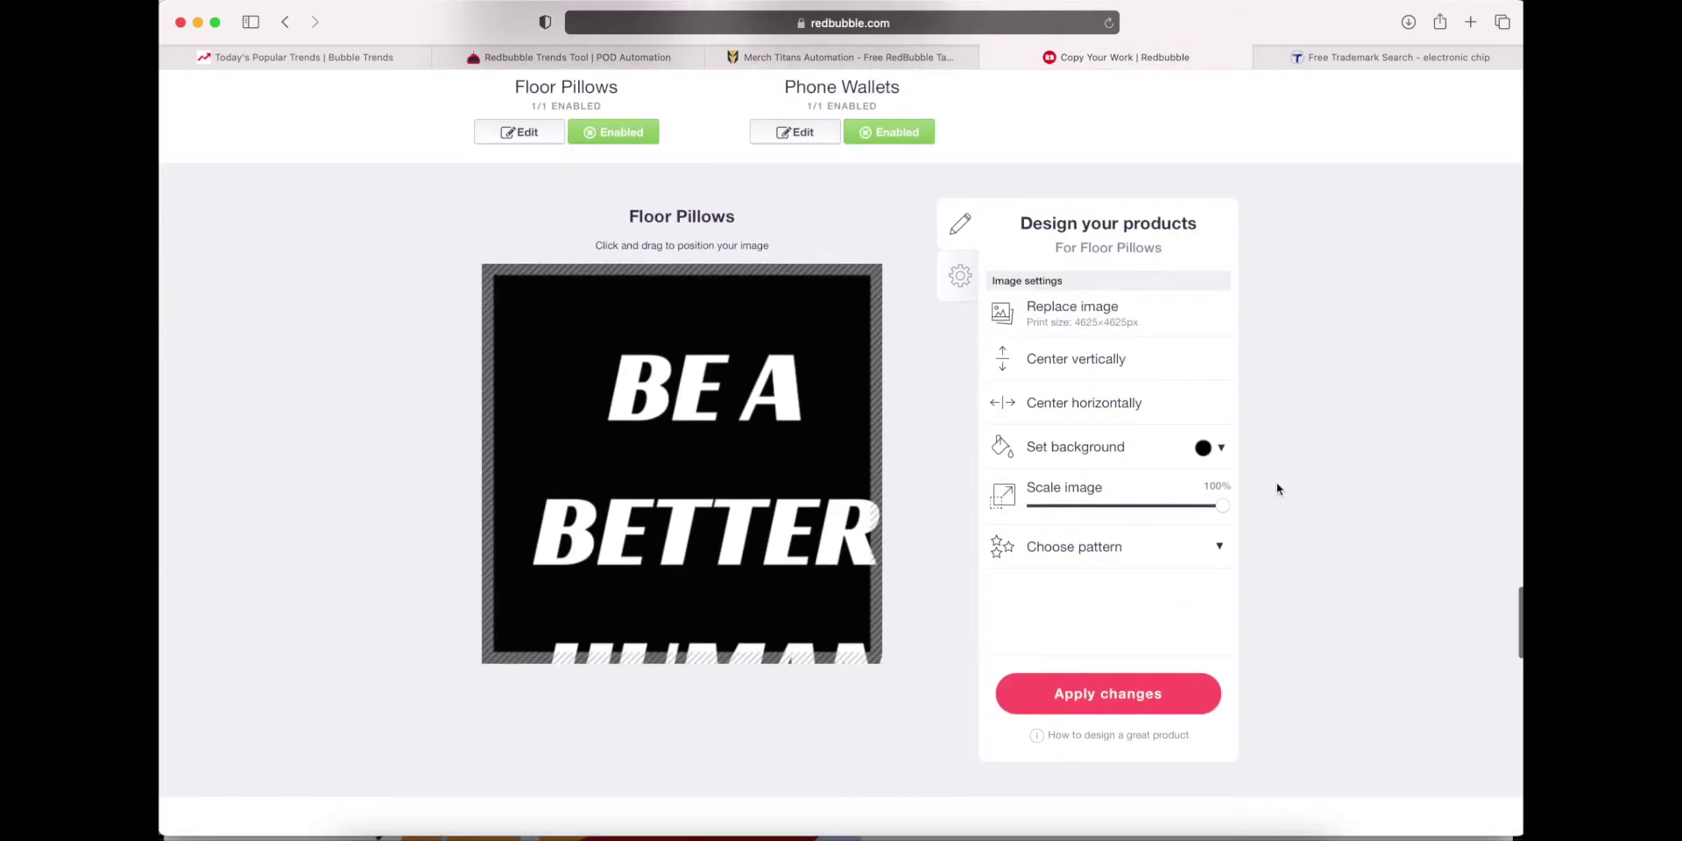
left_click_drag(1223, 513, 1165, 511)
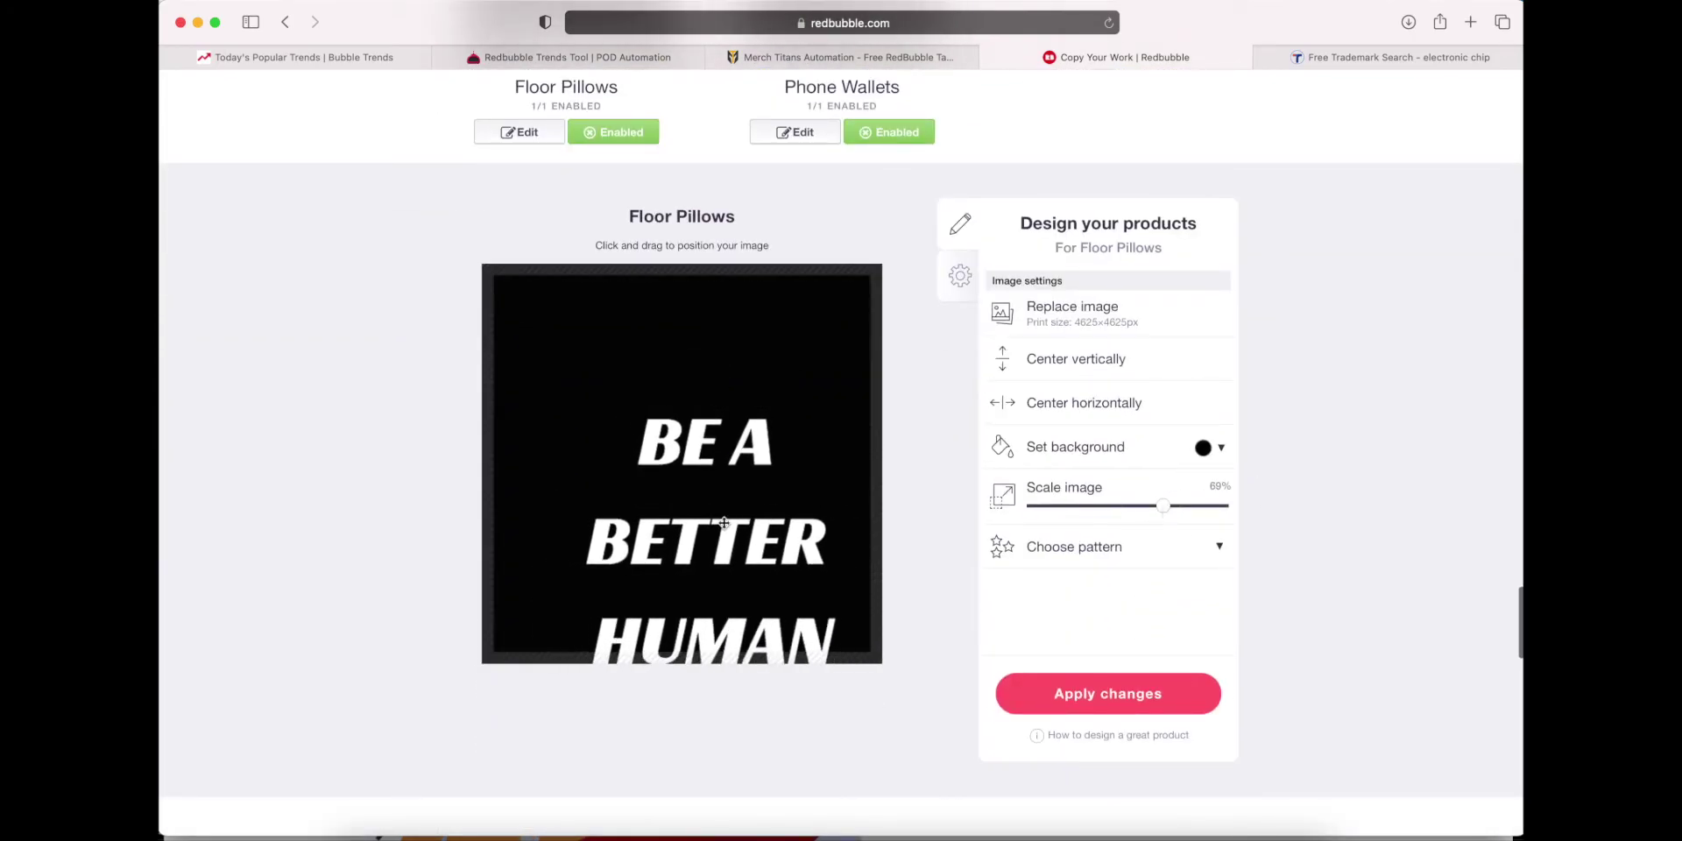
left_click_drag(724, 523, 701, 447)
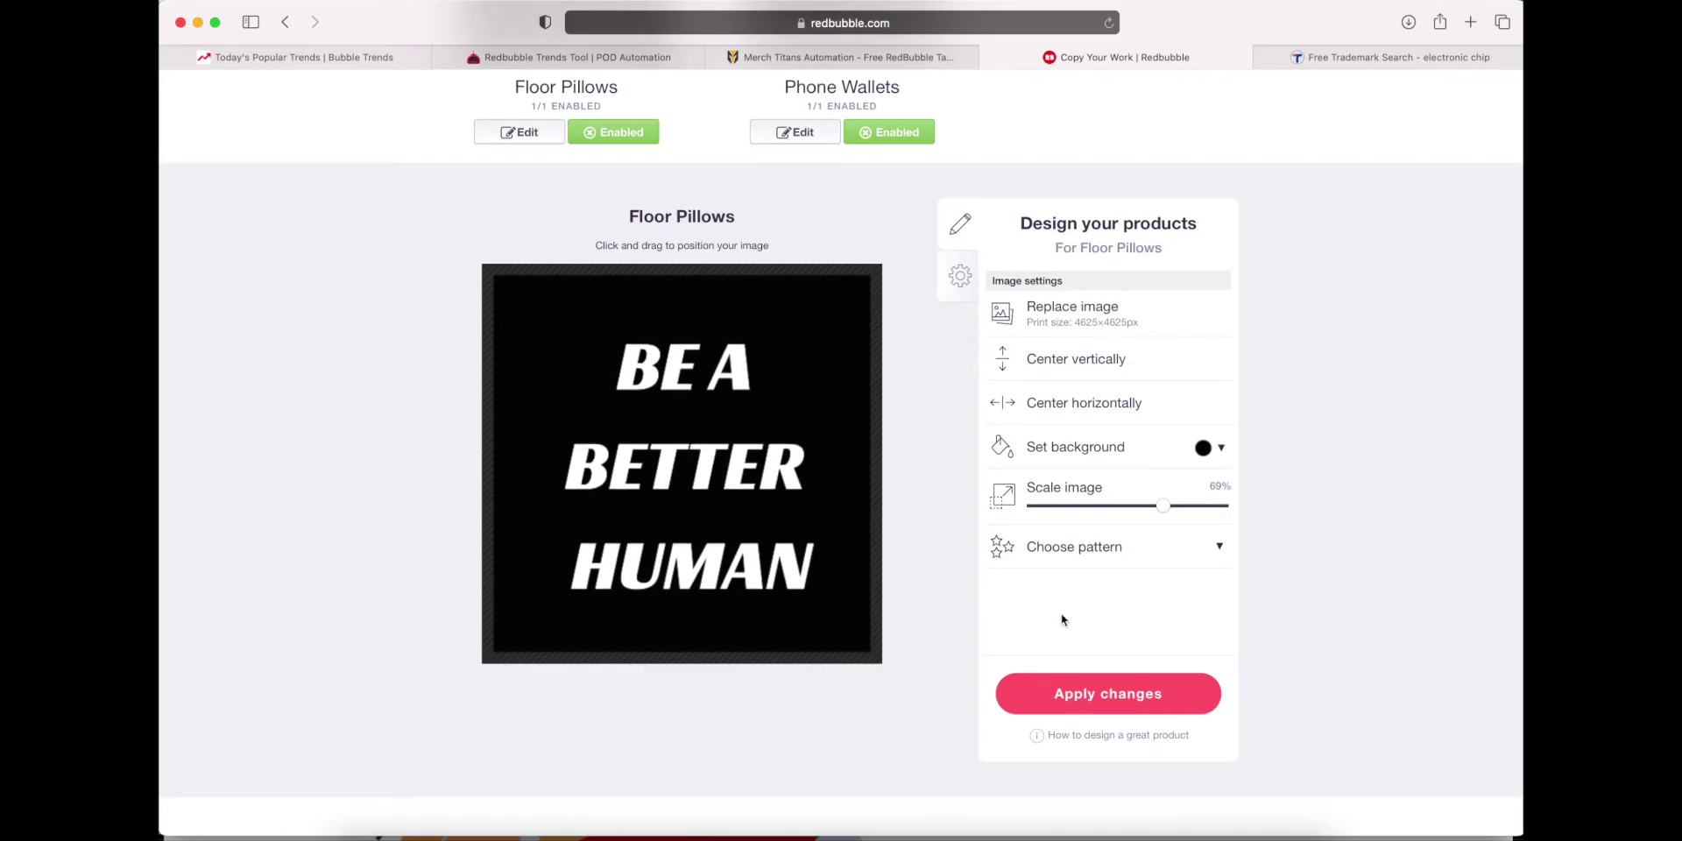
left_click(1063, 693)
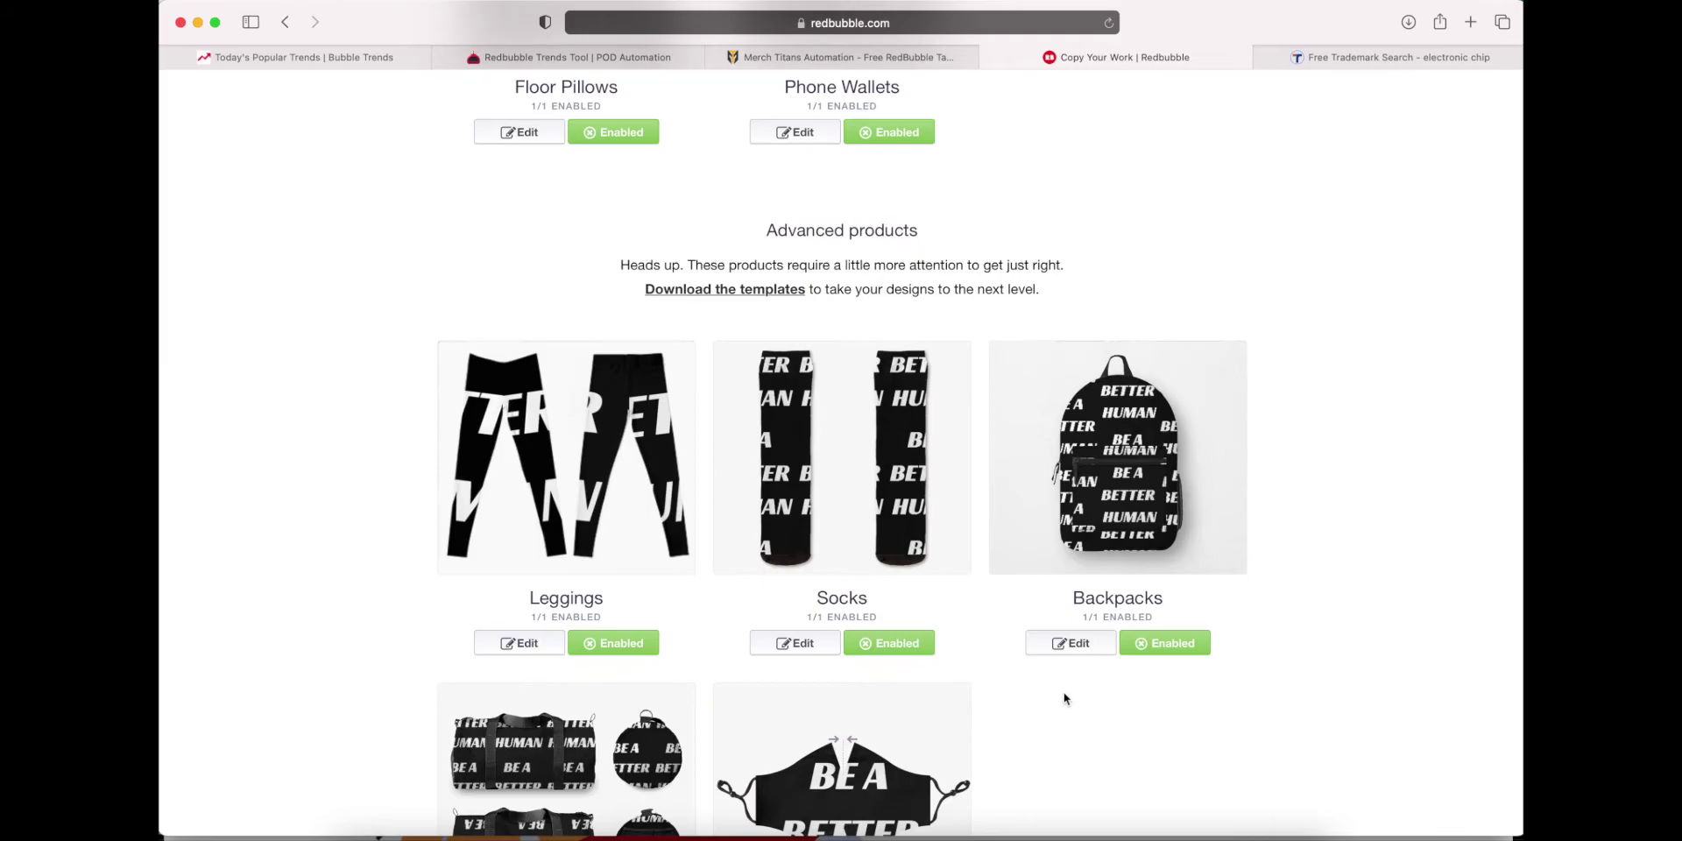
scroll(1066, 699, "down", 5)
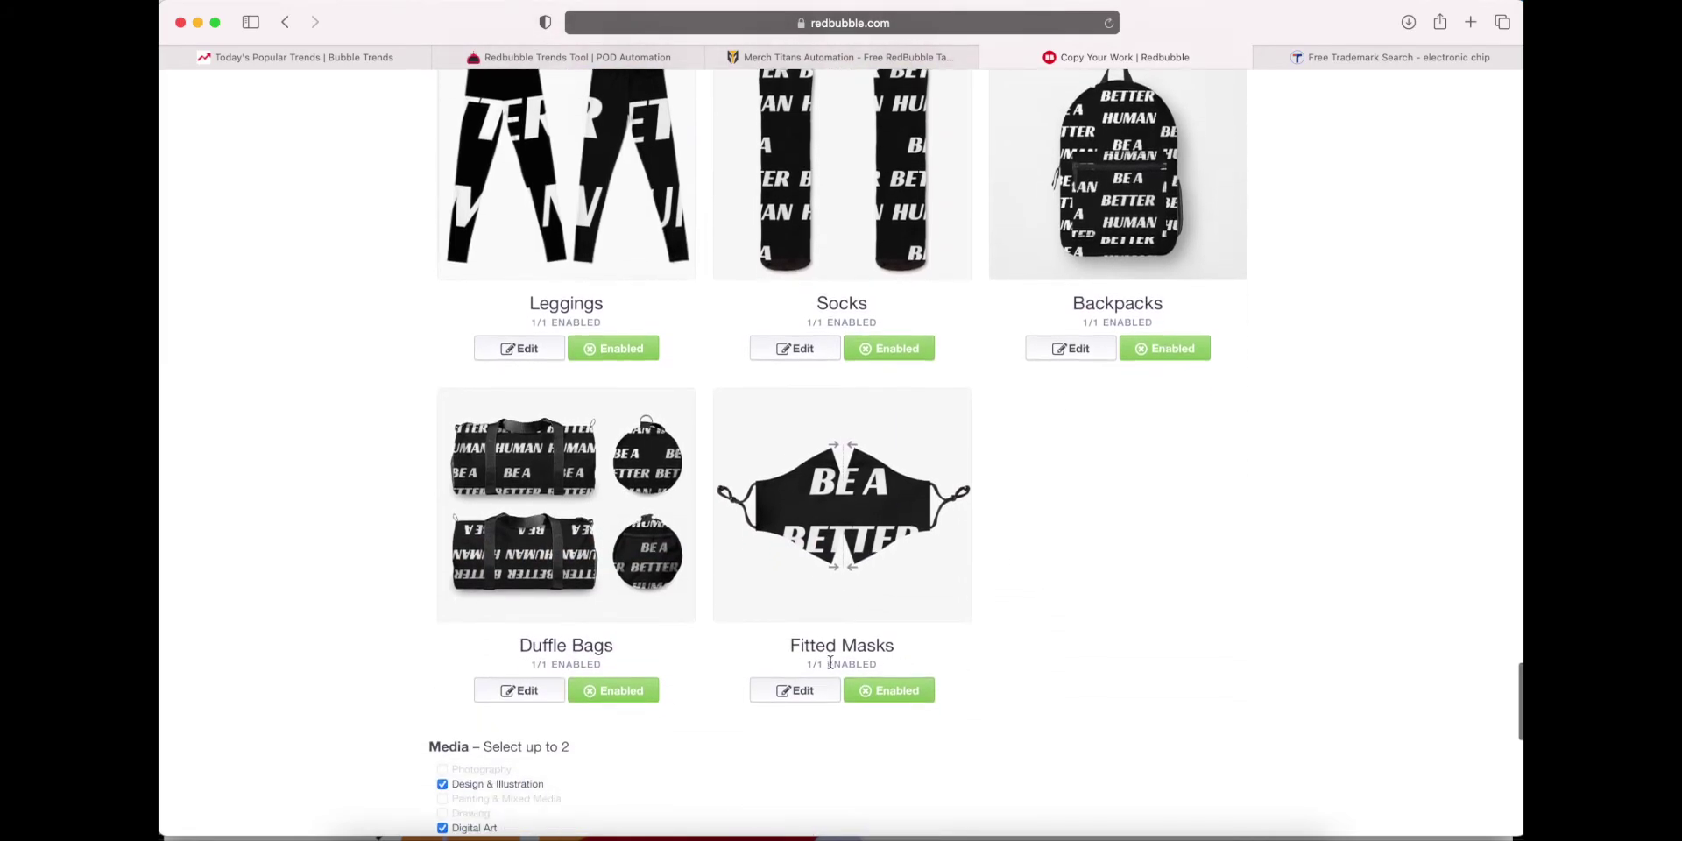
Shrink the Fitted Masks design from 49% to 27%, move the slogan onto the mask, and apply.
left_click(802, 691)
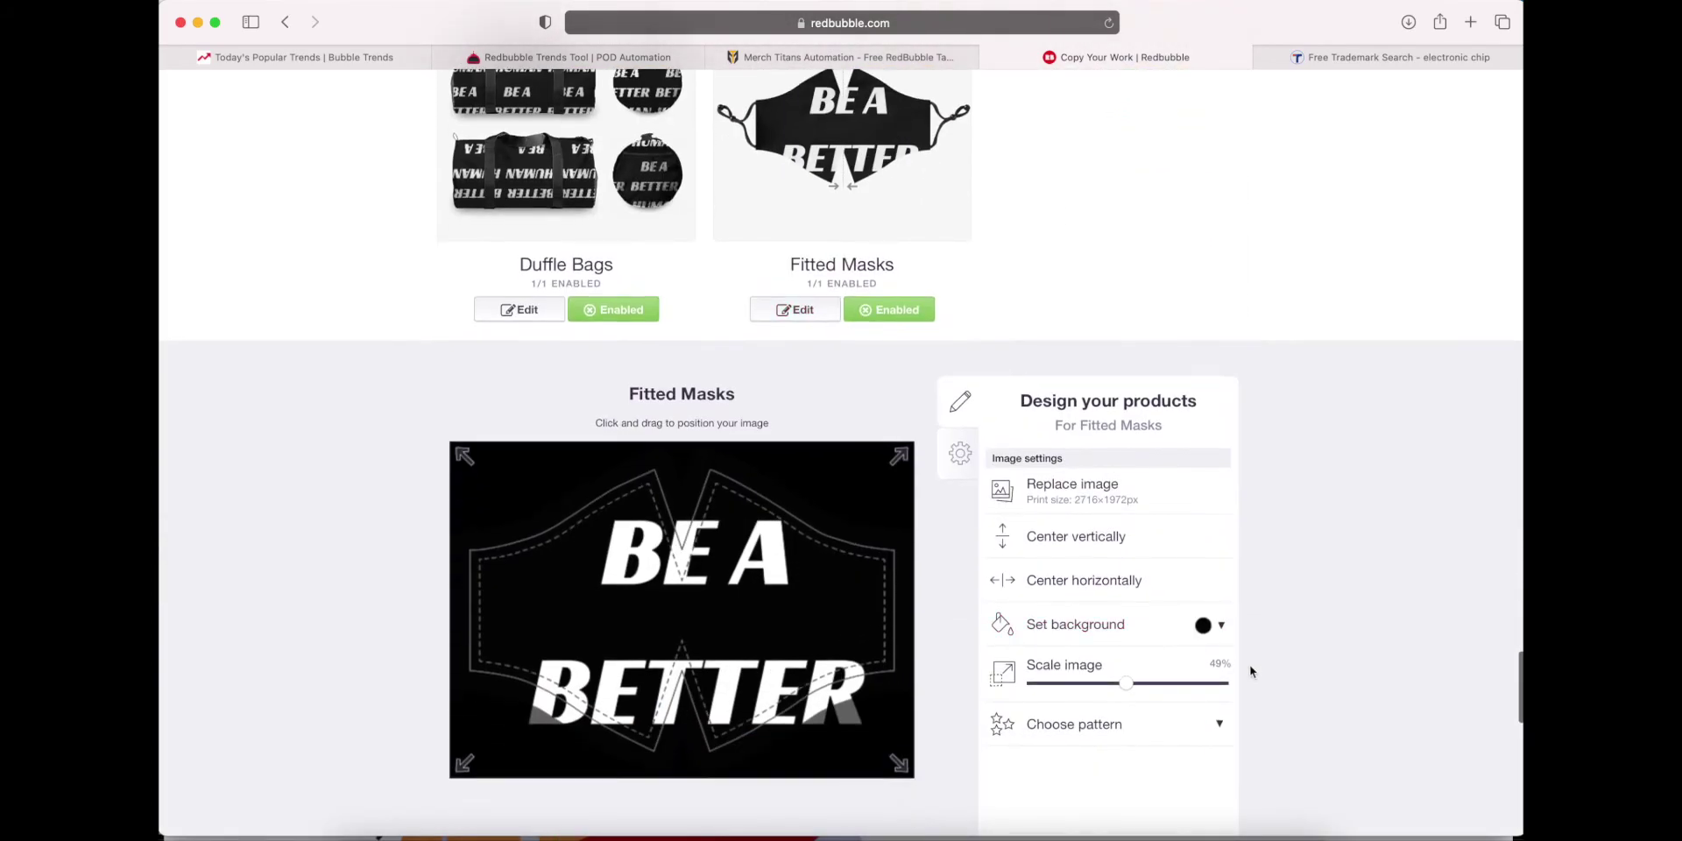
left_click_drag(1127, 683, 1085, 680)
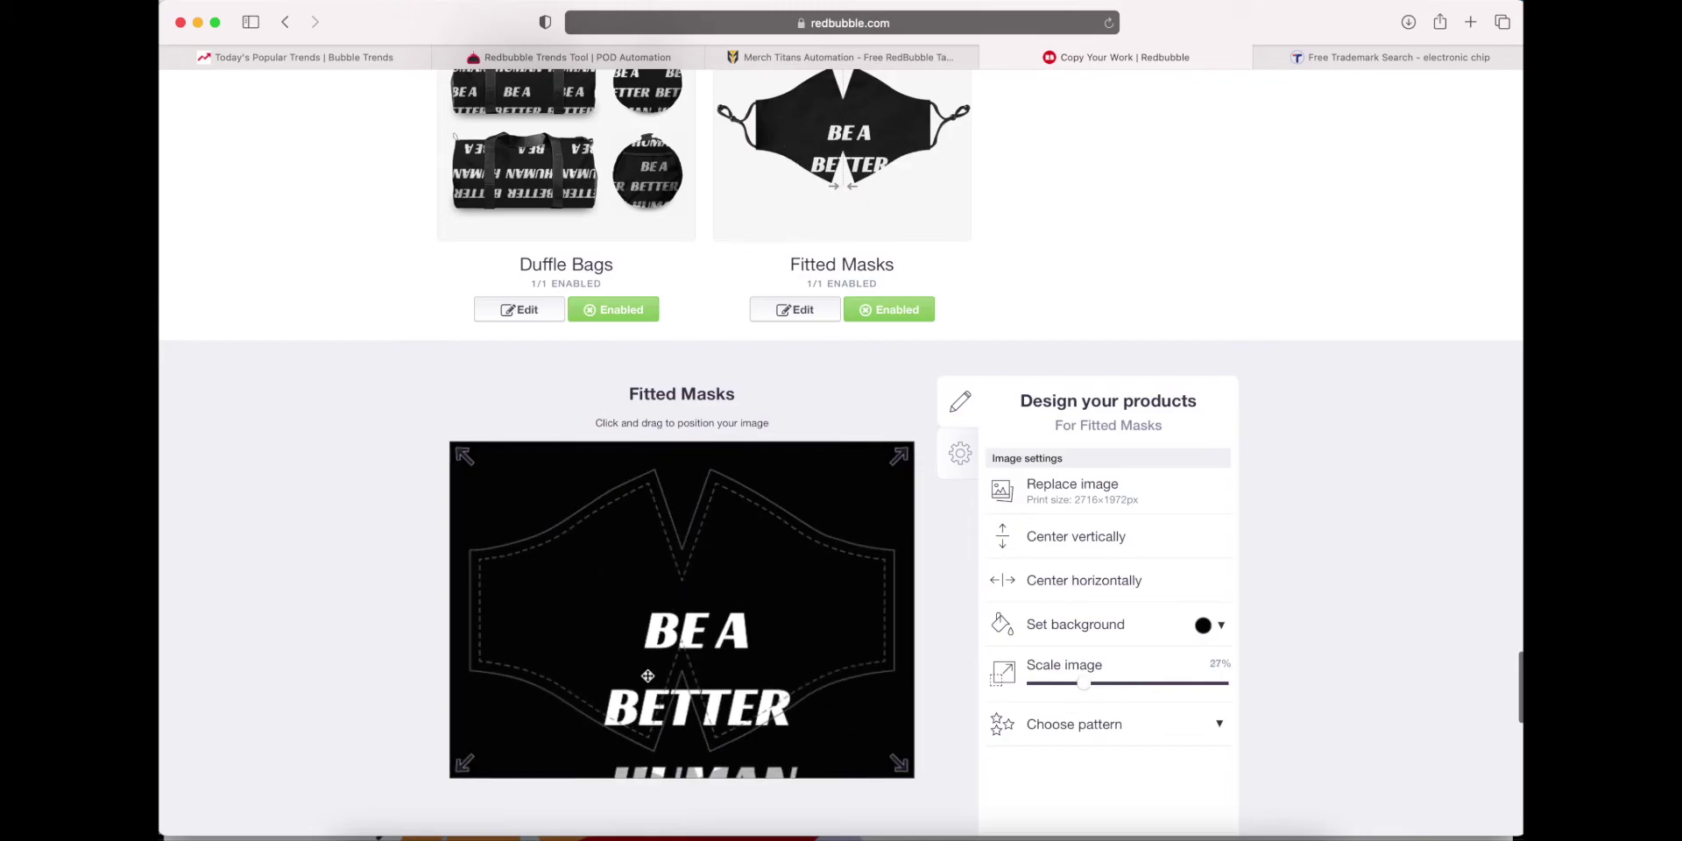
left_click_drag(648, 675, 631, 577)
scroll(1013, 712, "down", 5)
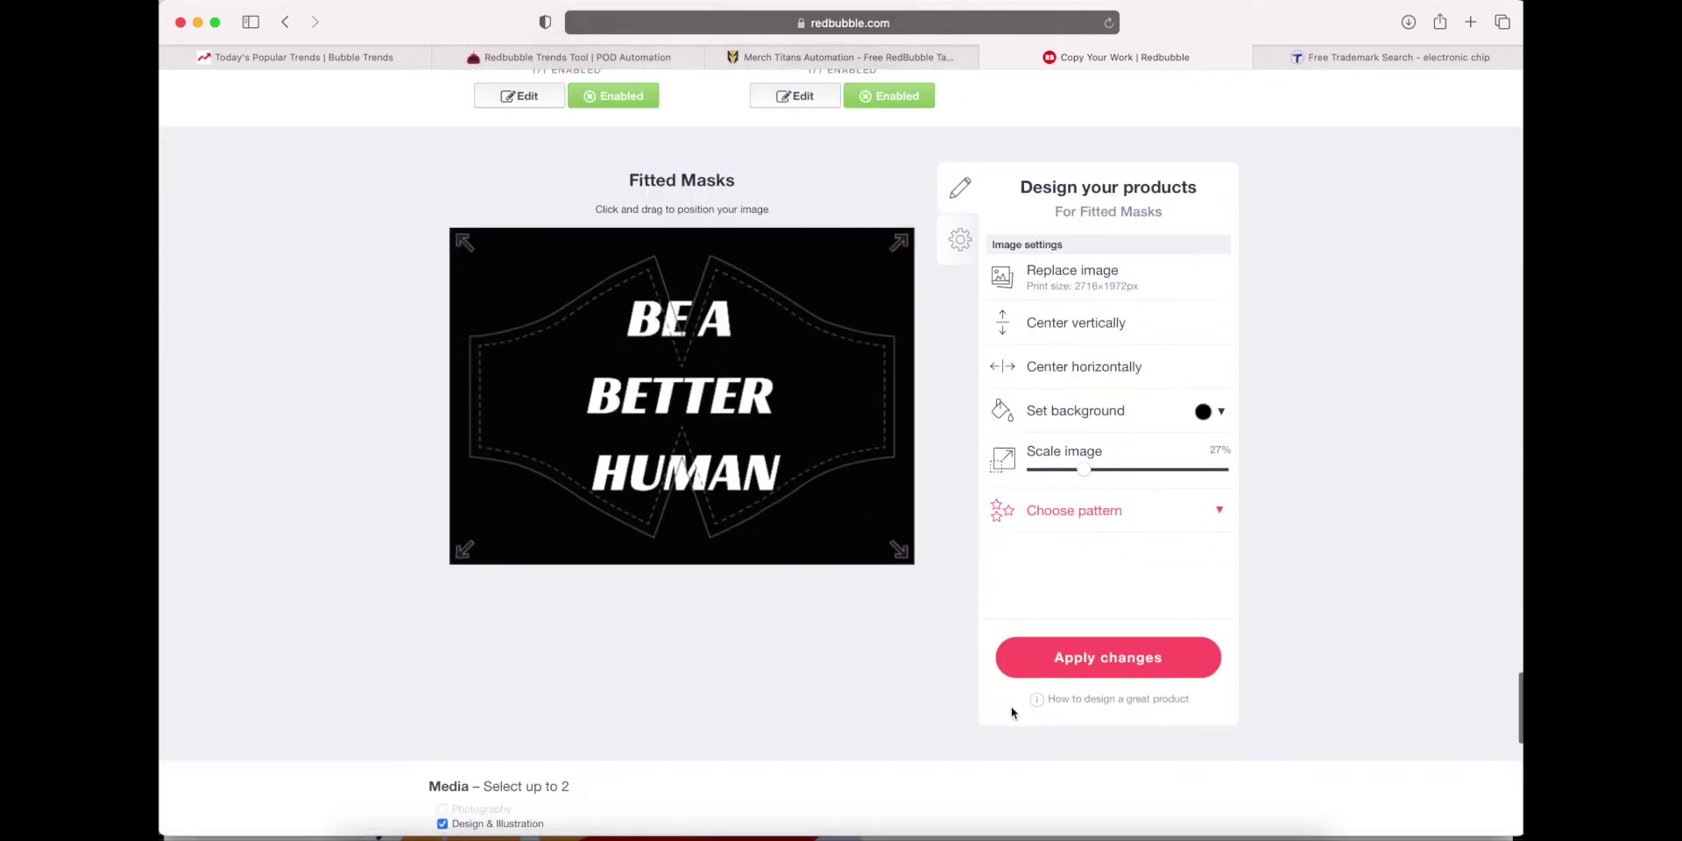
left_click(1078, 655)
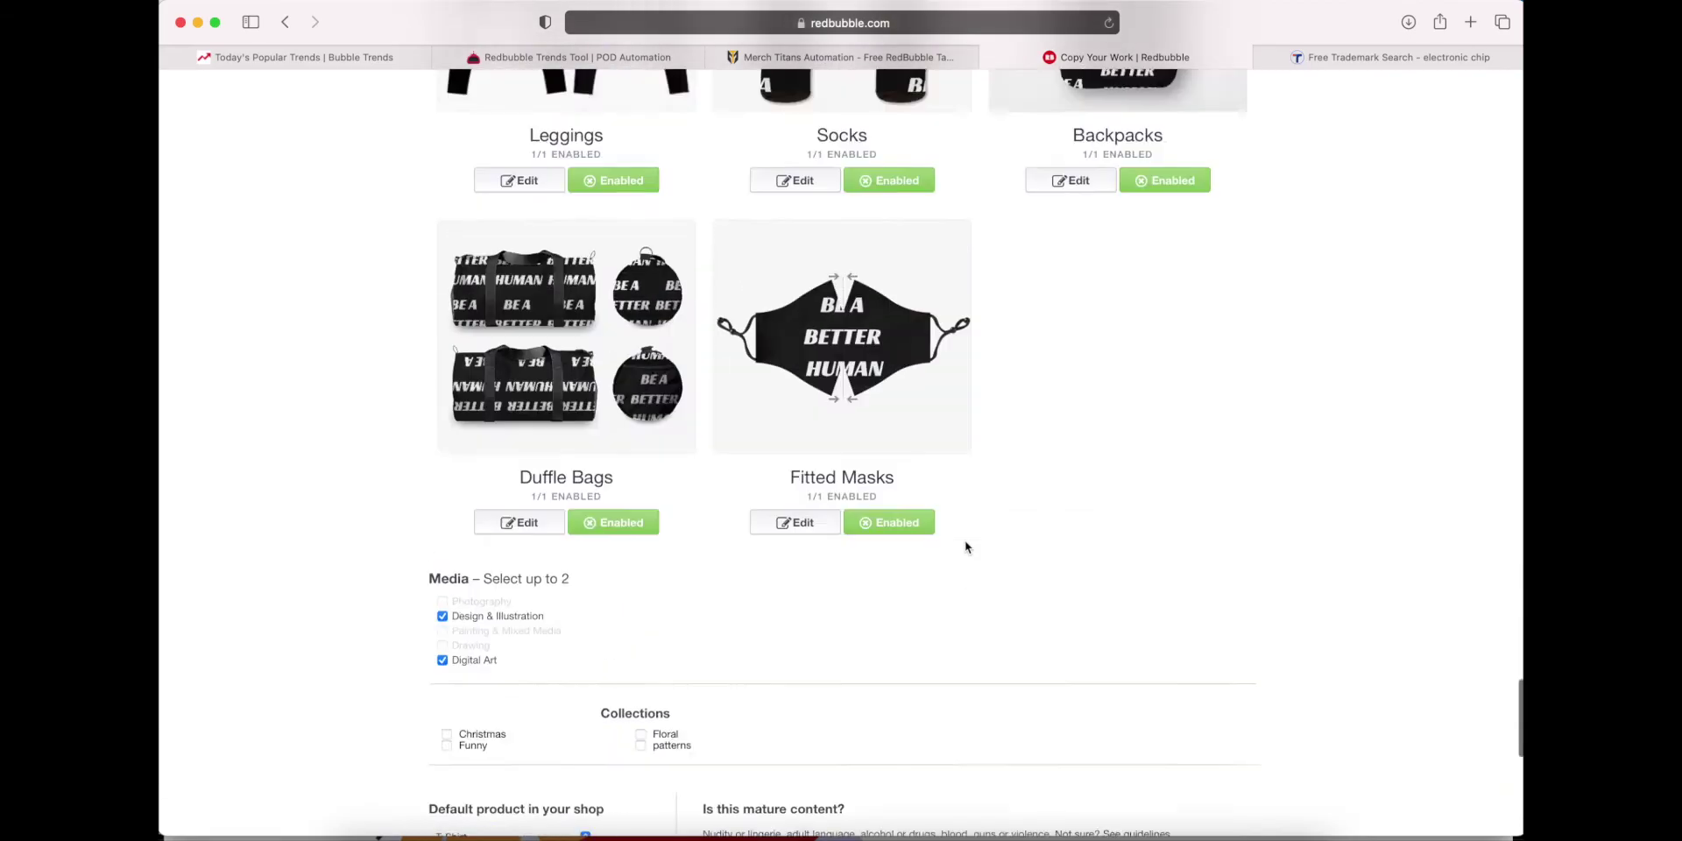
Shrink the Phone Wallets design to 16%, reposition it, and apply the changes.
scroll(966, 546, "up", 8)
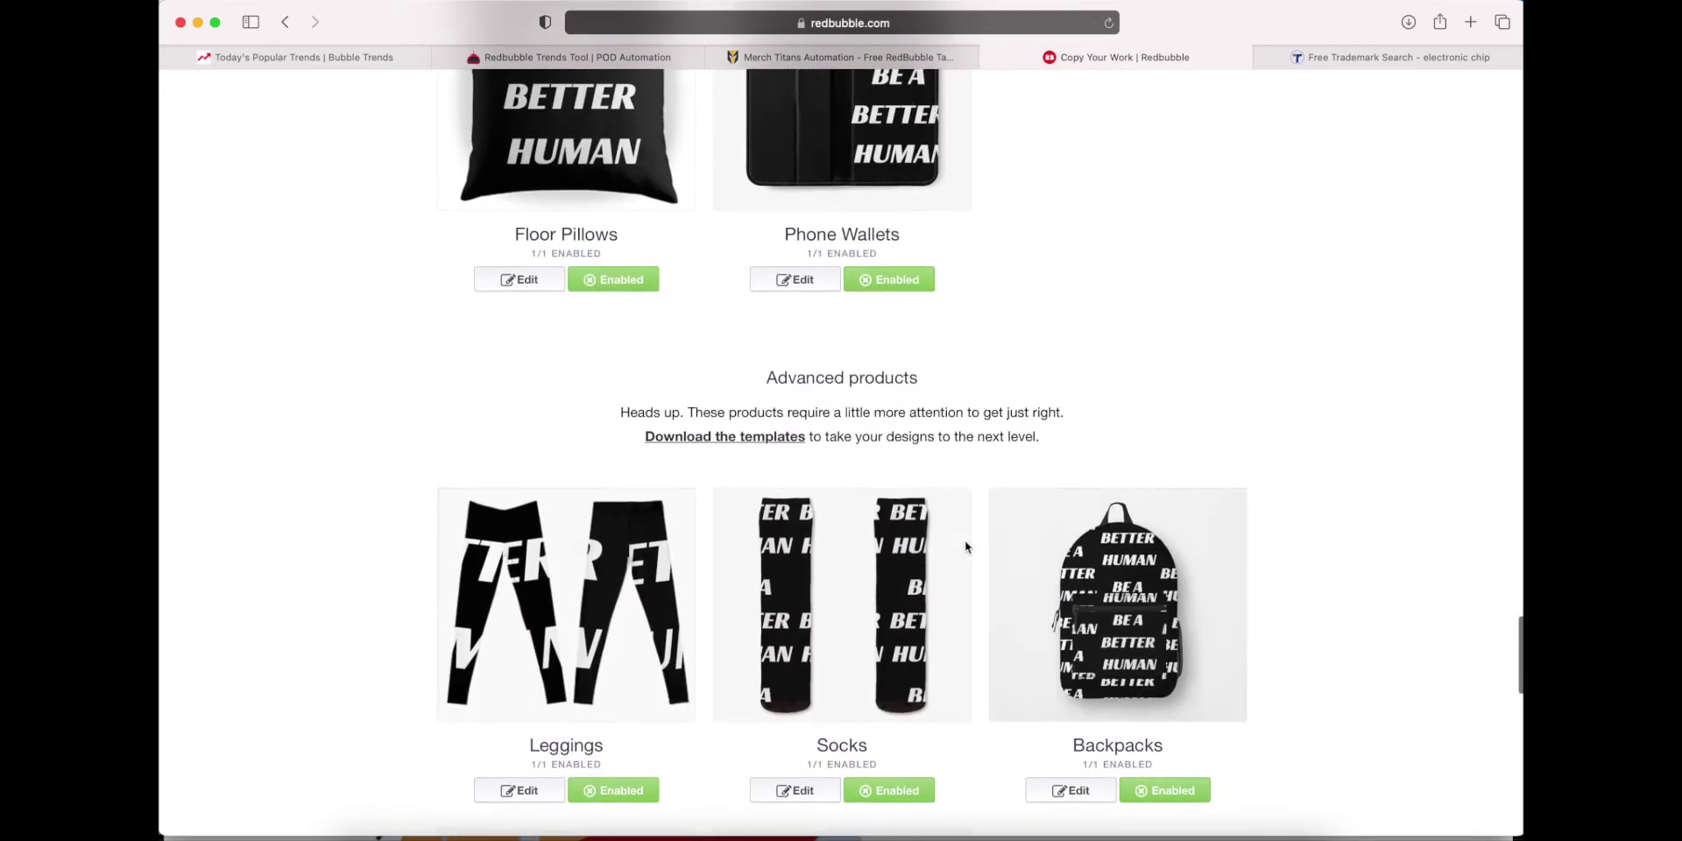
scroll(965, 540, "up", 2)
left_click(791, 477)
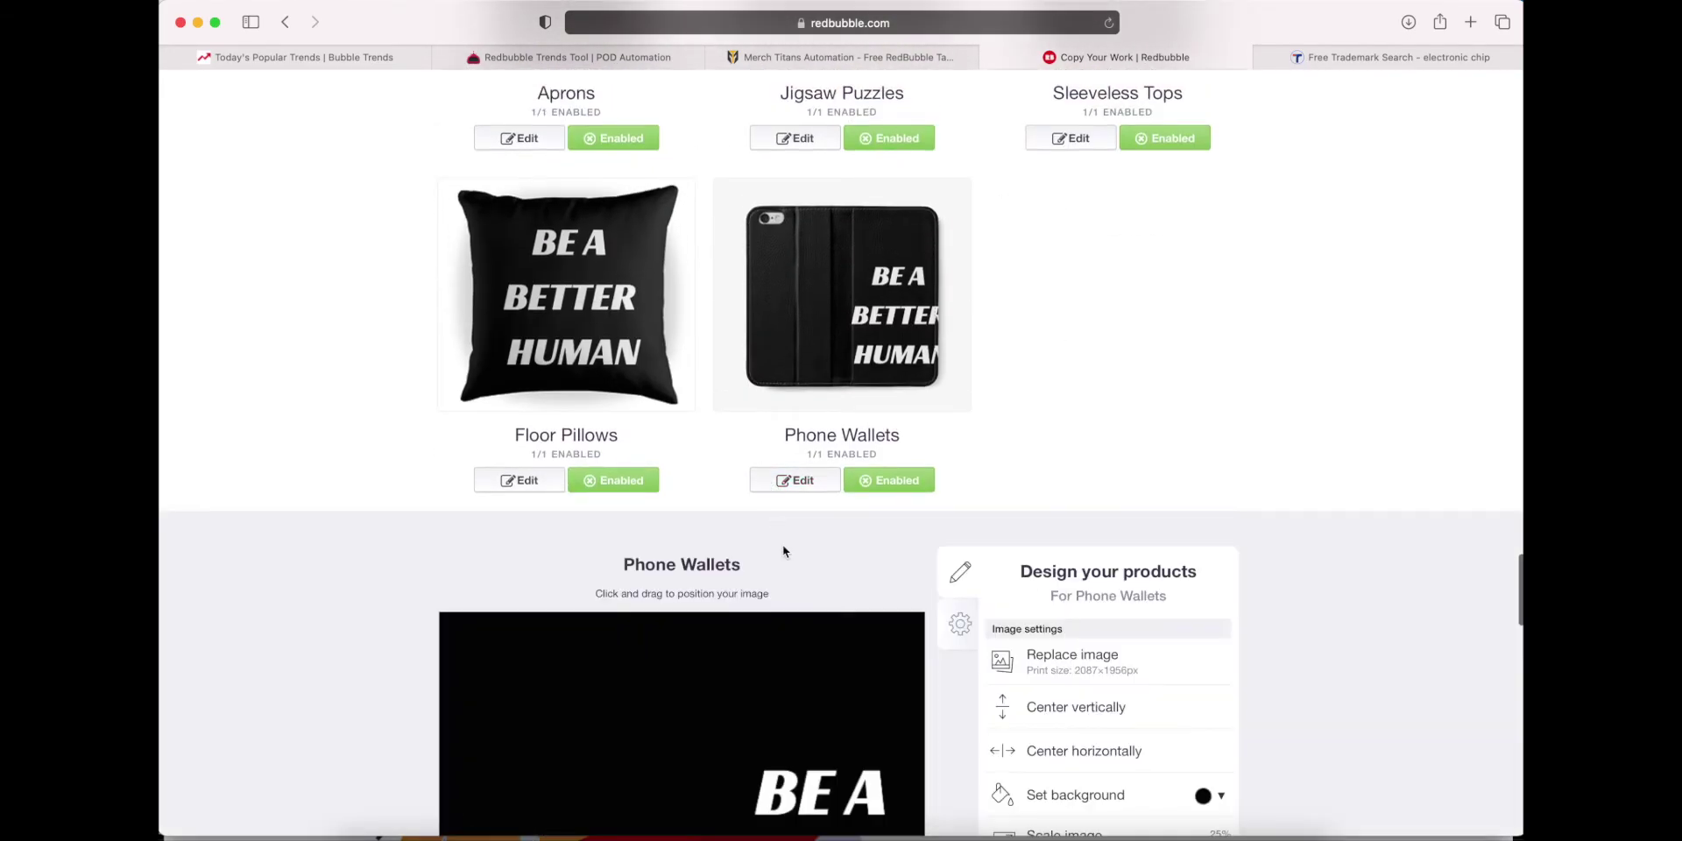
left_click_drag(1084, 552, 1065, 551)
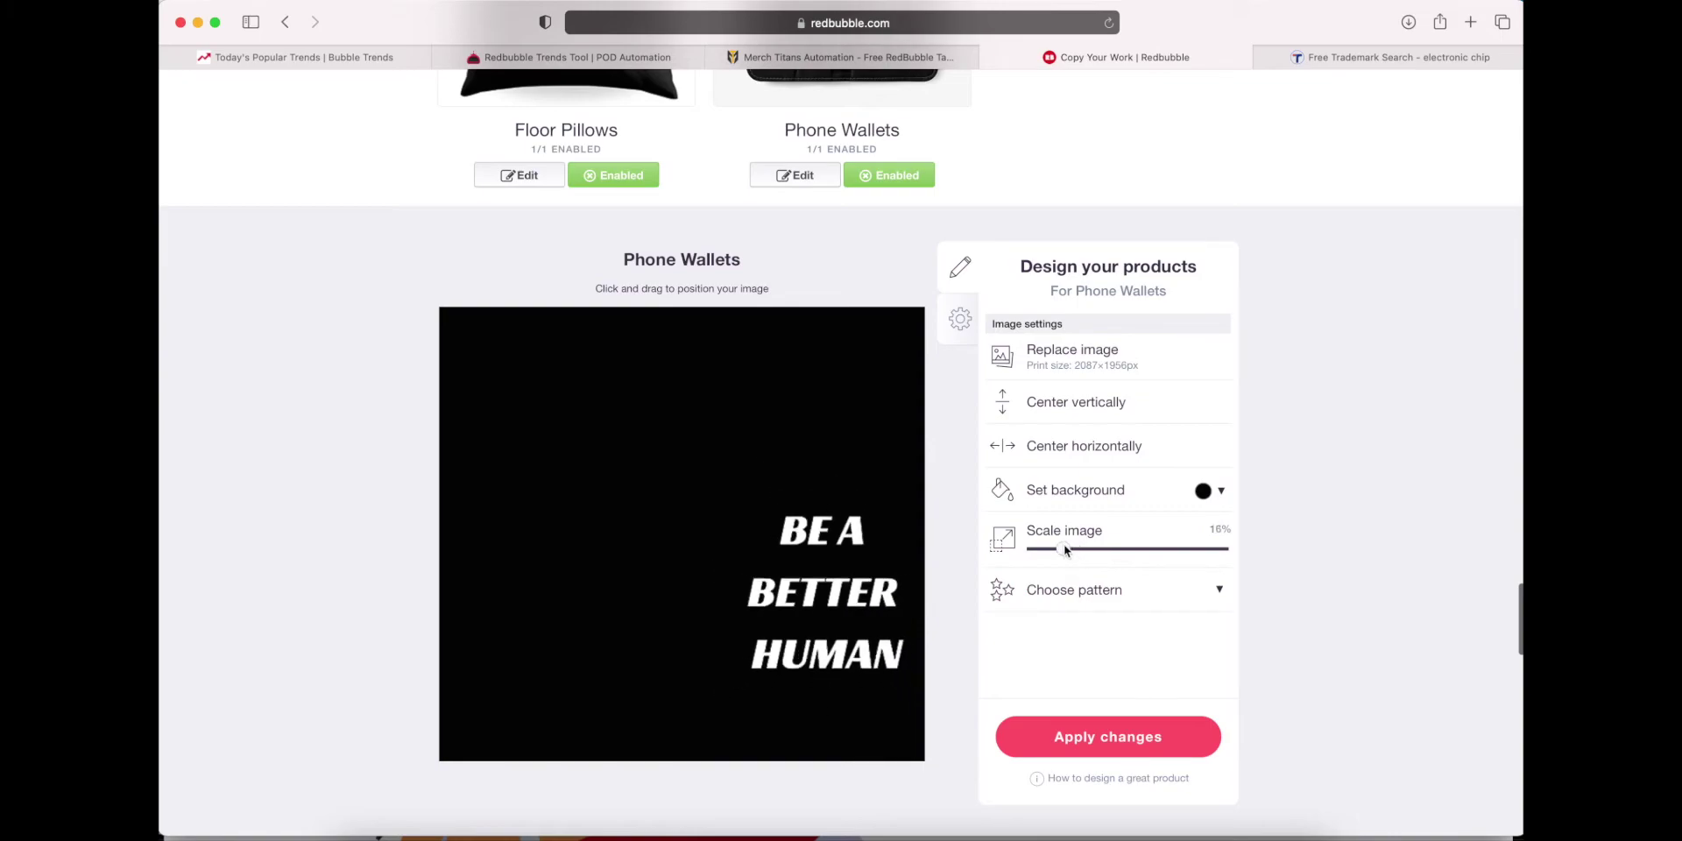
left_click_drag(903, 592, 887, 534)
scroll(974, 477, "up", 3)
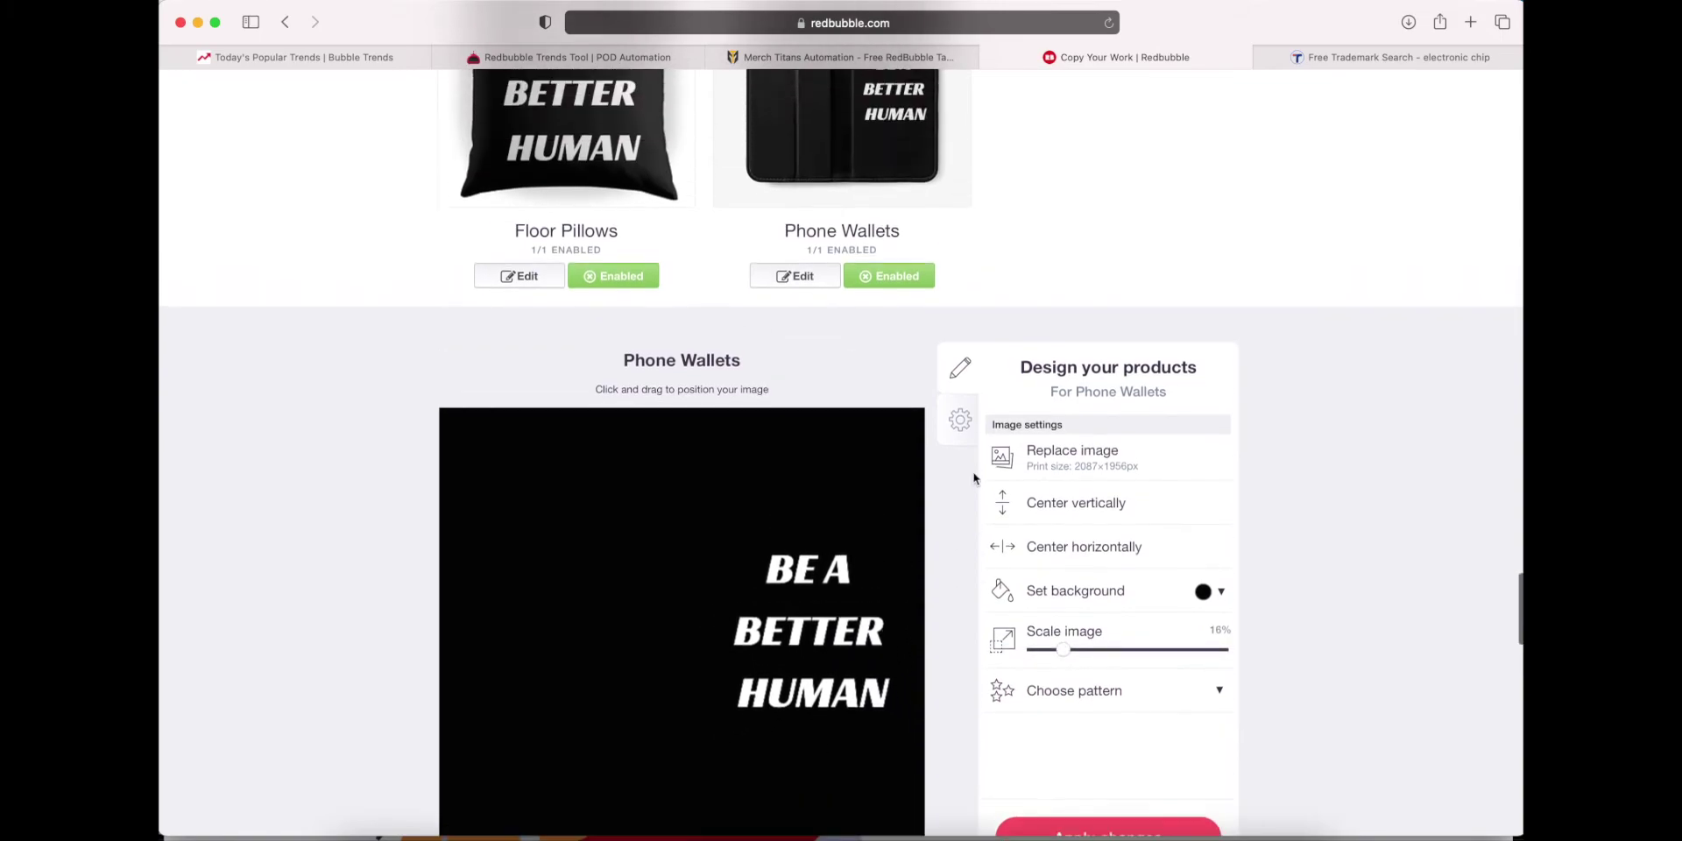
scroll(974, 477, "down", 3)
left_click(1065, 691)
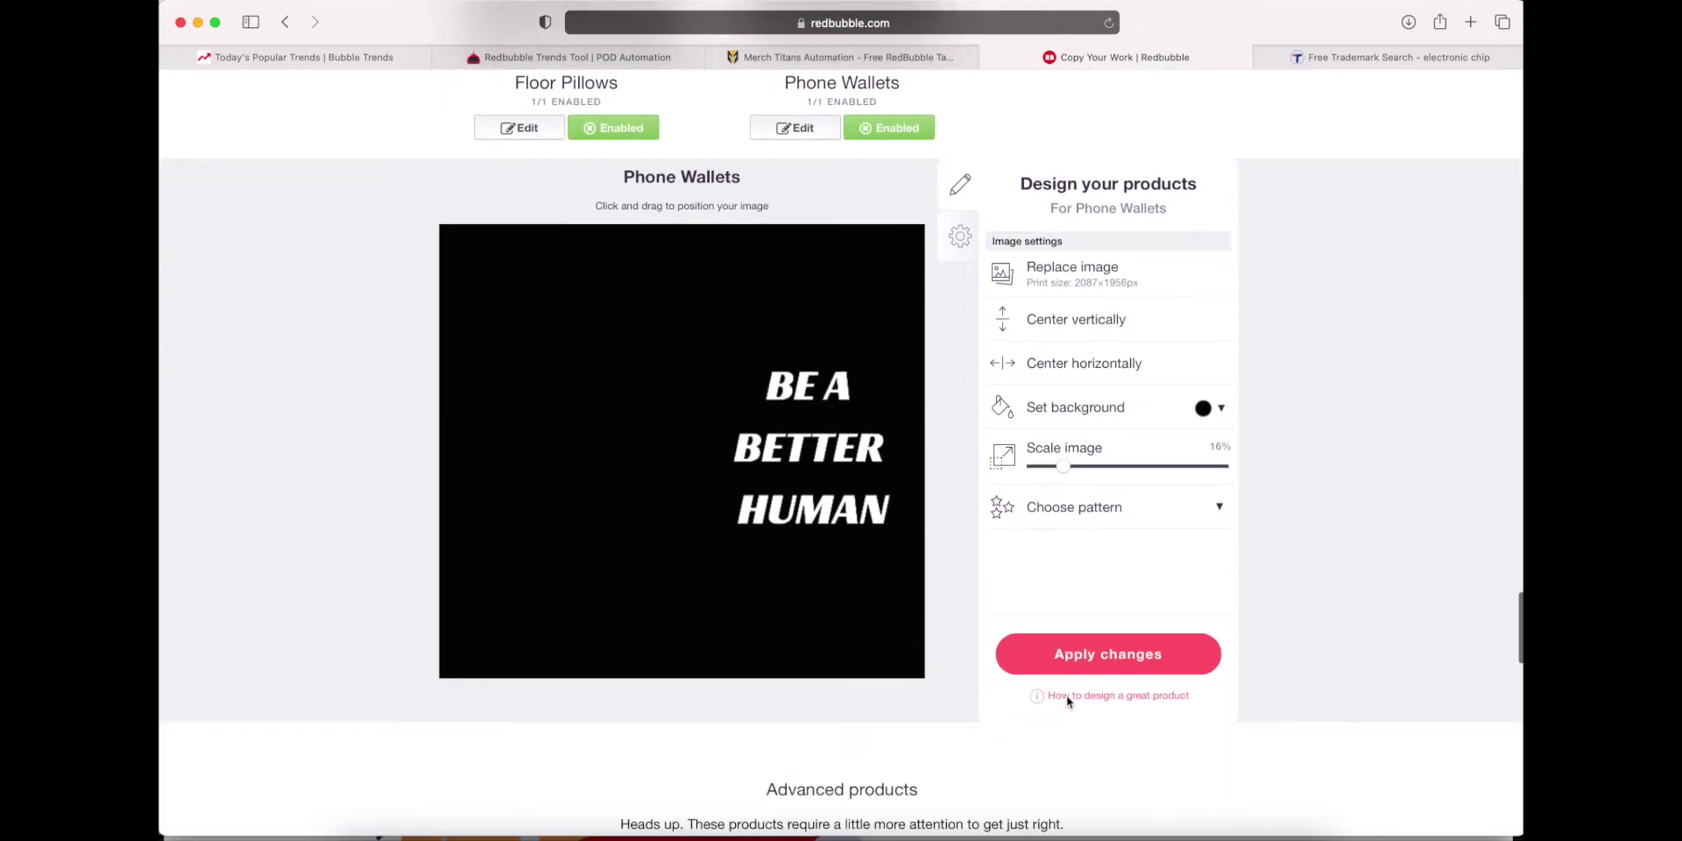
Shrink the Sleeveless Tops design from 63% to 50%, move it up-left, and apply.
scroll(1010, 462, "up", 10)
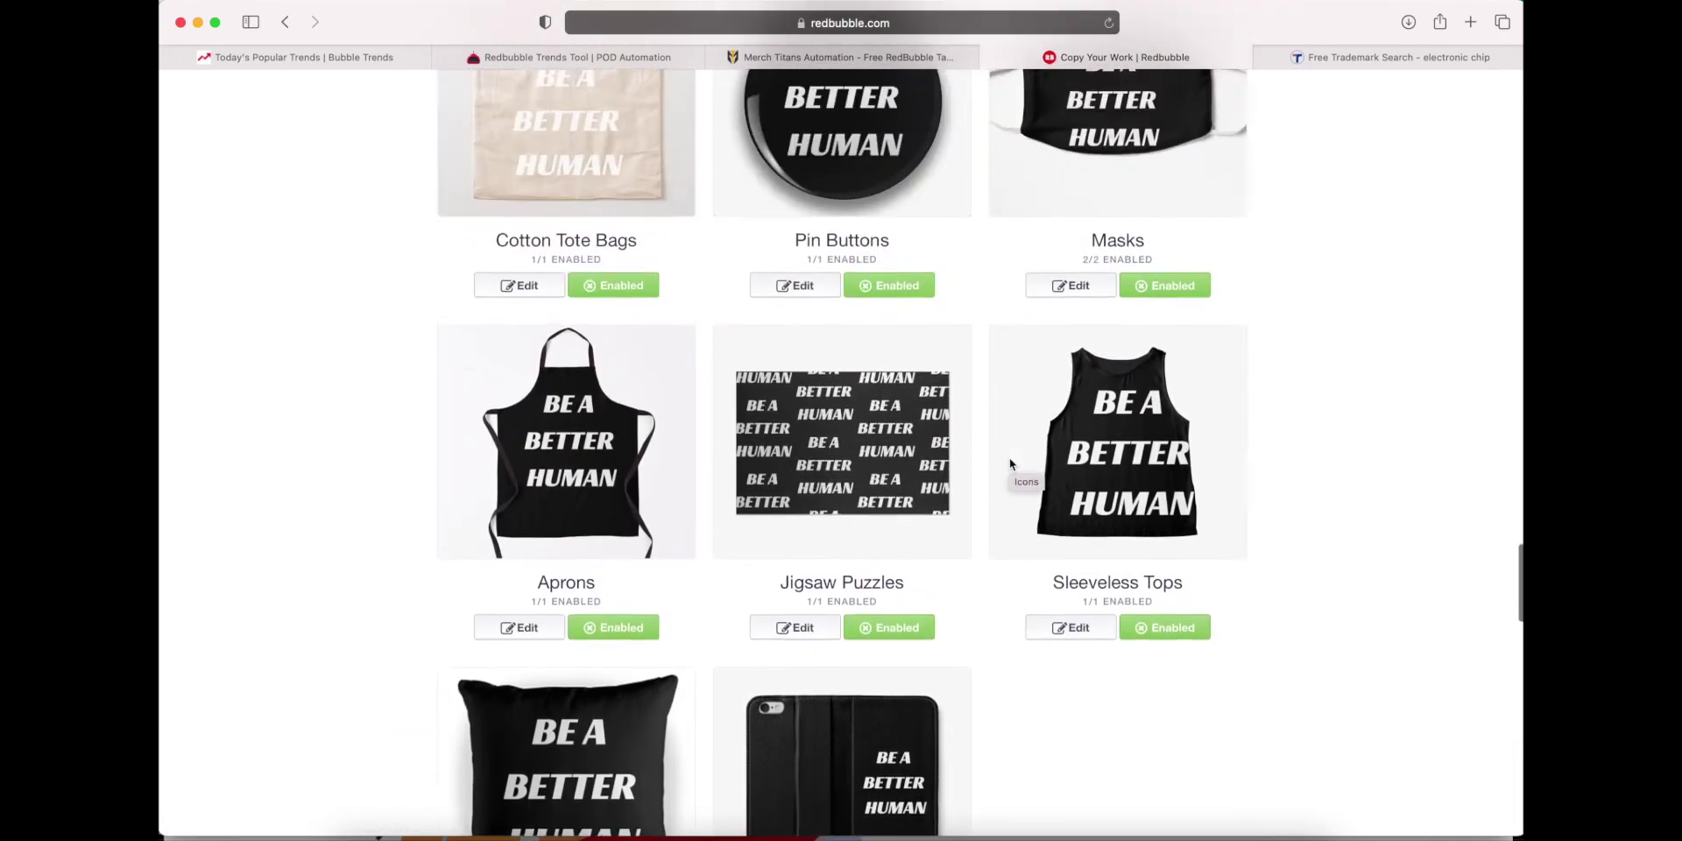
scroll(1009, 465, "down", 1)
left_click(1062, 655)
scroll(1064, 657, "down", 5)
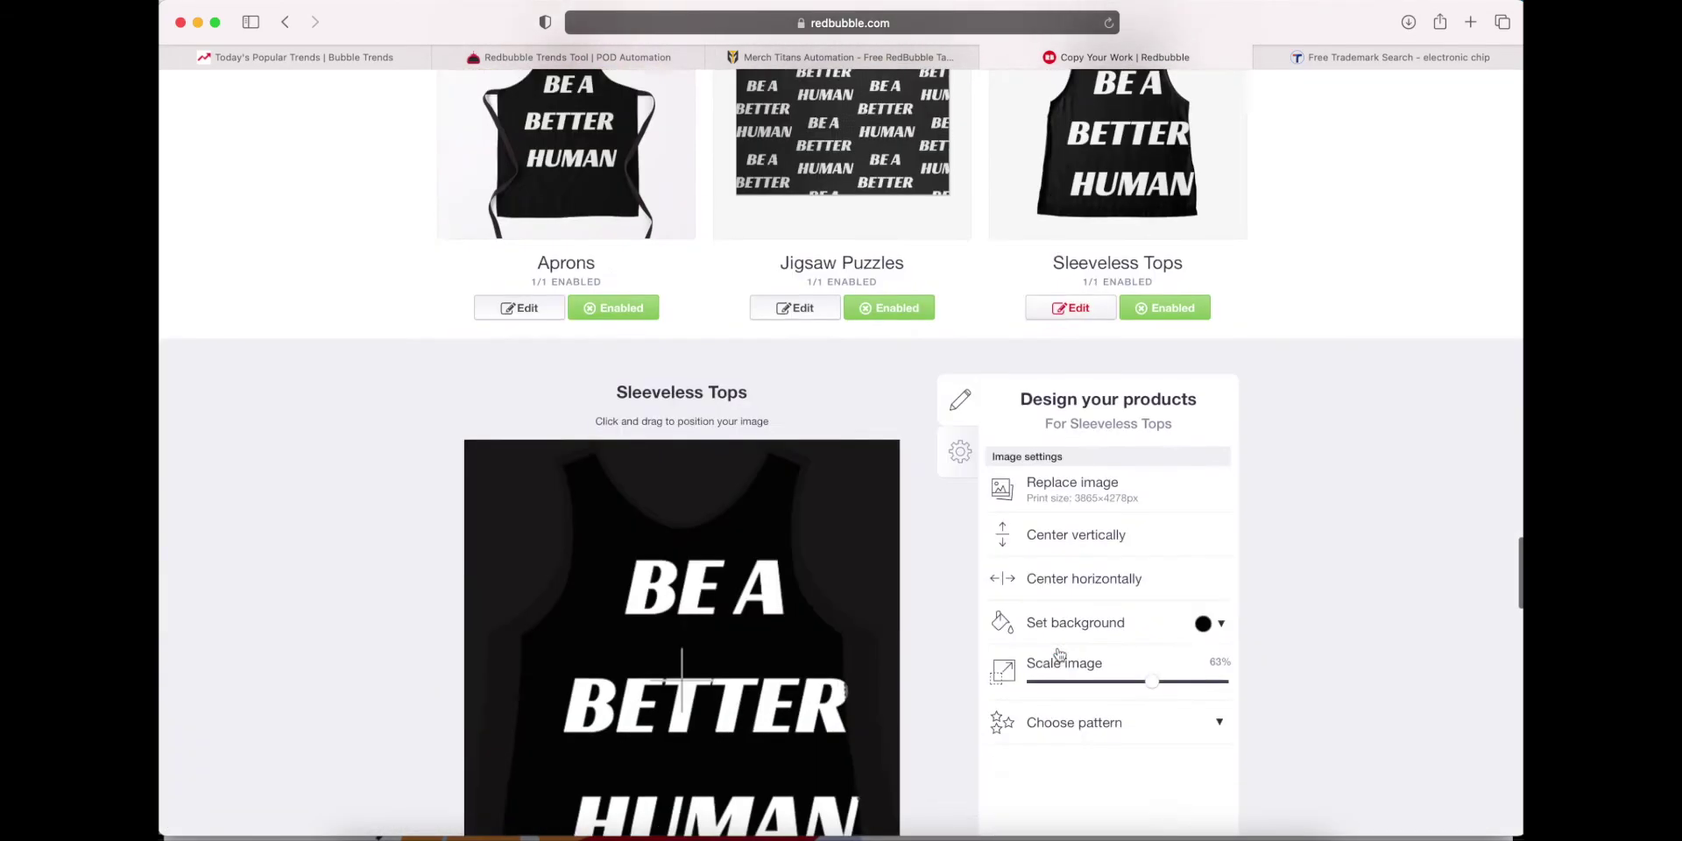
left_click_drag(1156, 506, 1128, 508)
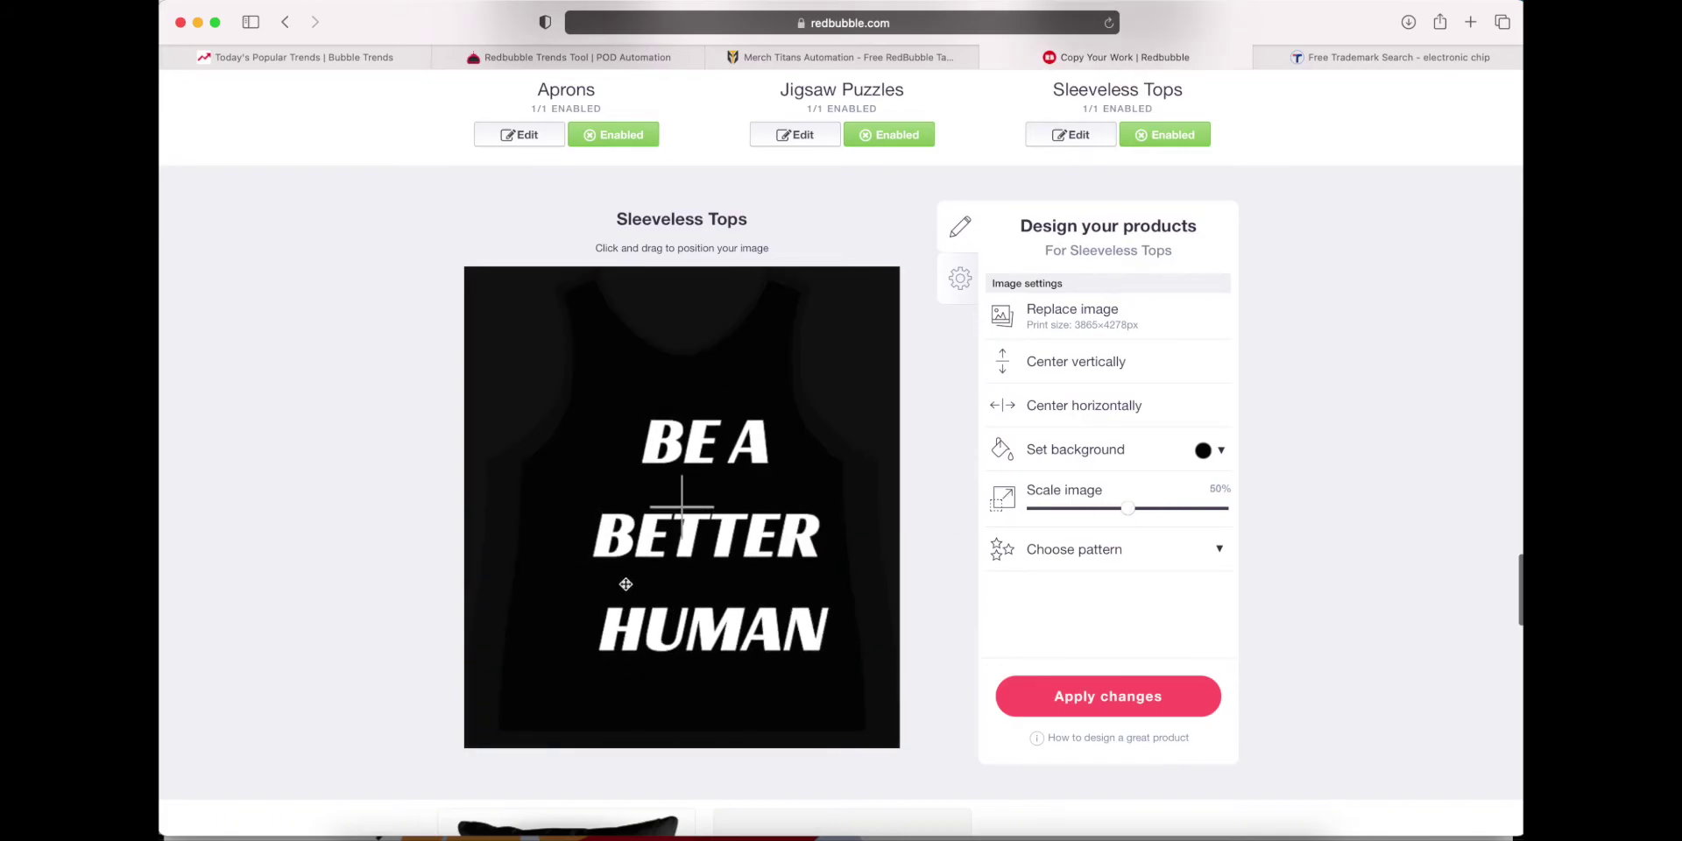
left_click_drag(621, 584, 597, 550)
left_click(1090, 701)
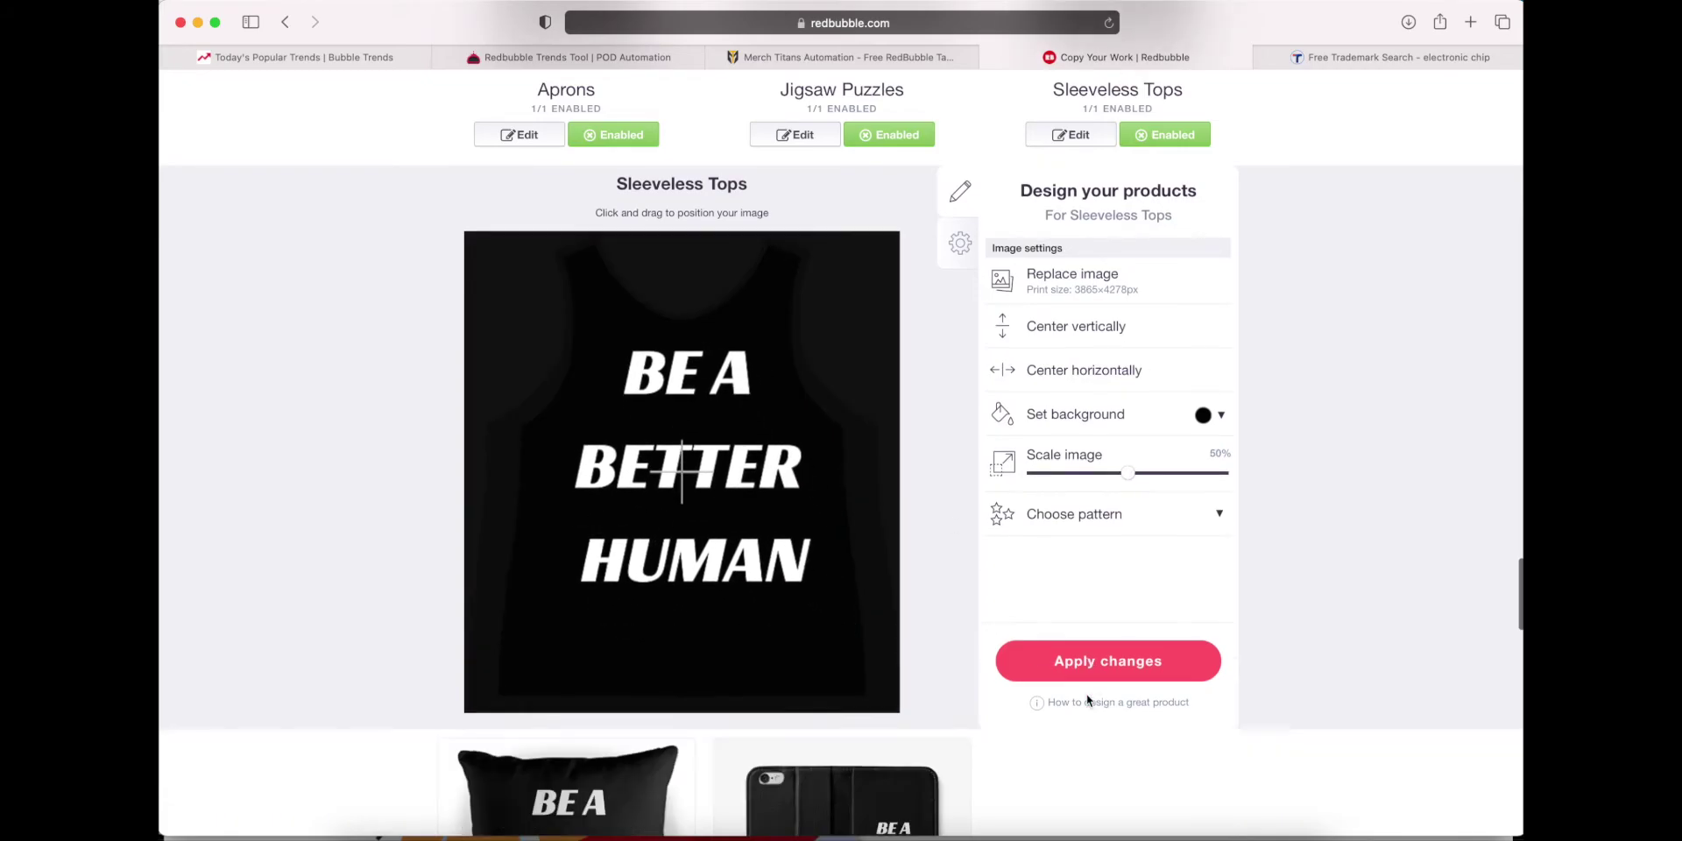
scroll(1068, 492, "up", 6)
scroll(1068, 491, "up", 10)
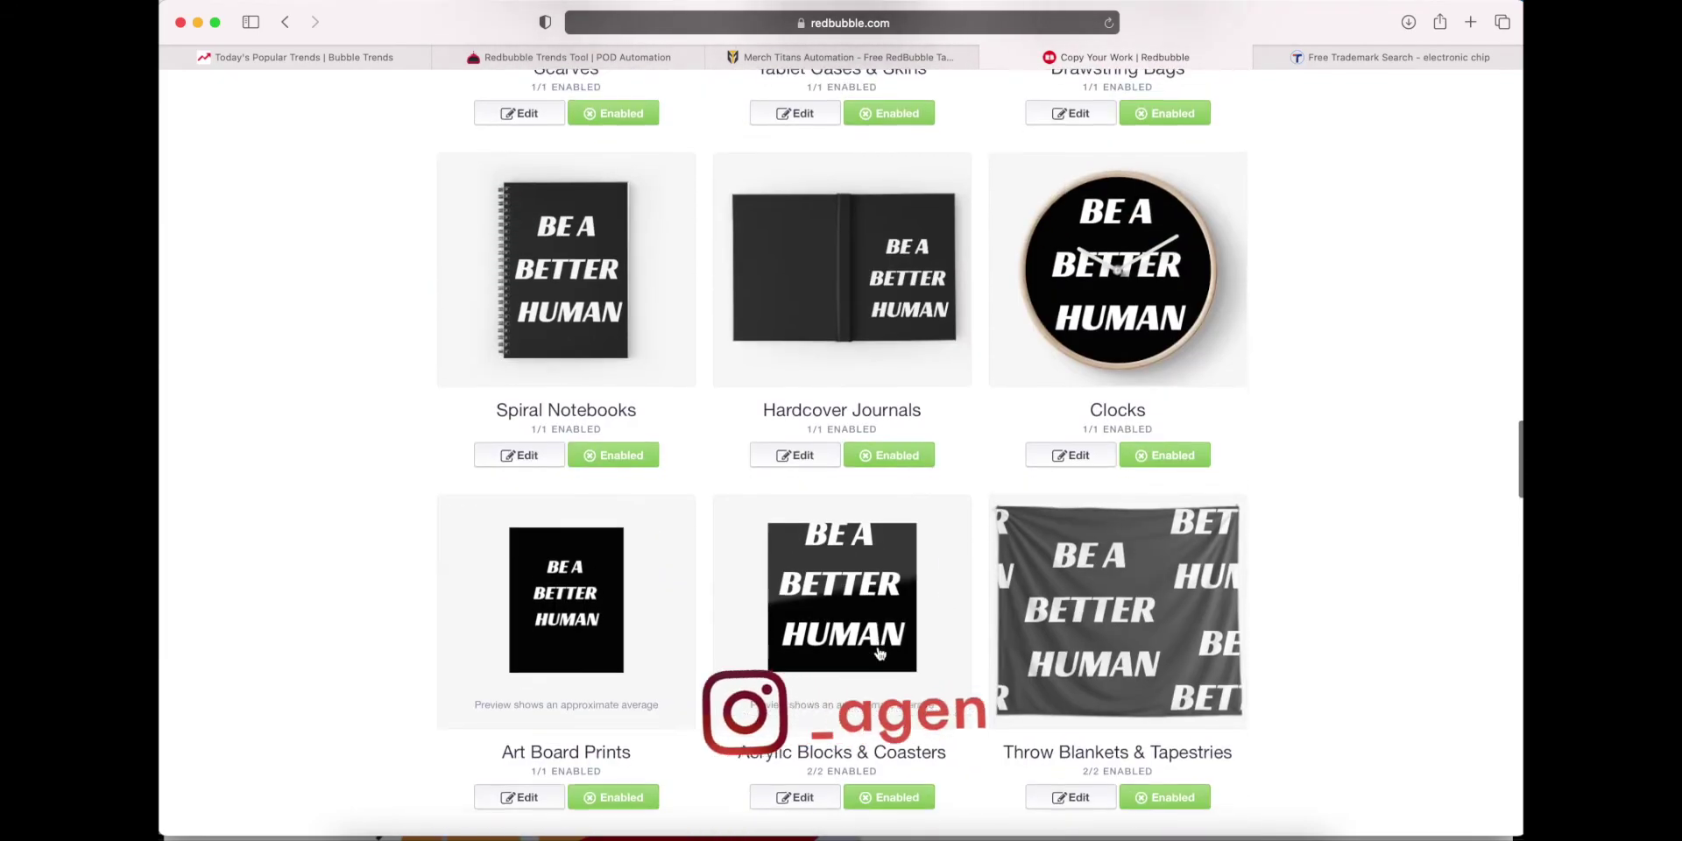
scroll(797, 771, "down", 1)
left_click(796, 766)
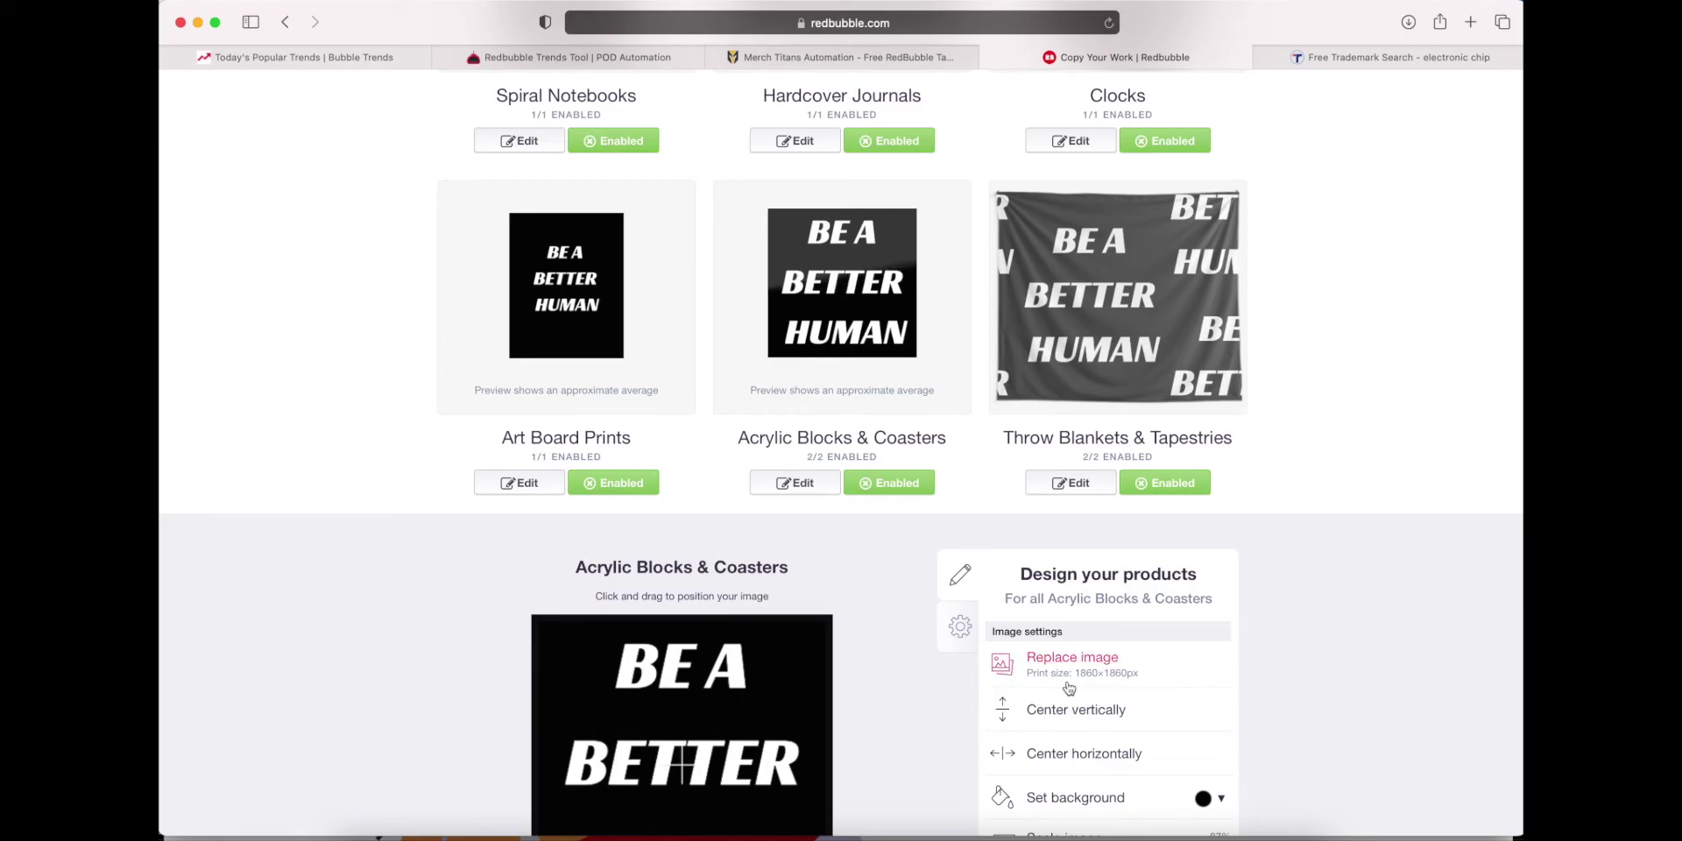
scroll(1069, 687, "down", 5)
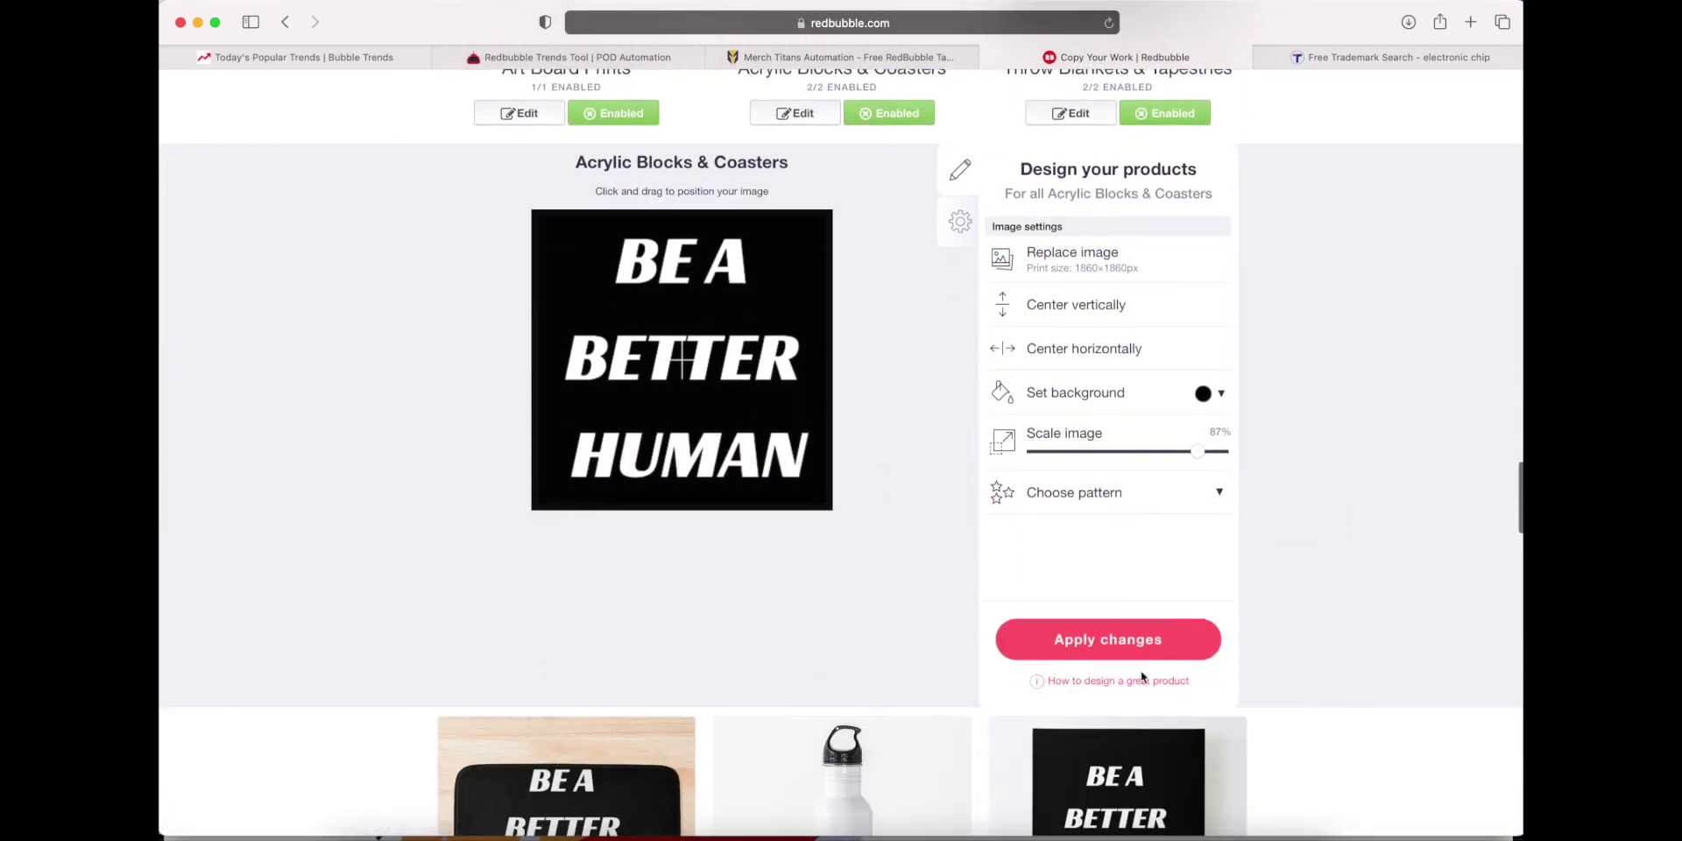
left_click(1130, 659)
scroll(1038, 533, "up", 10)
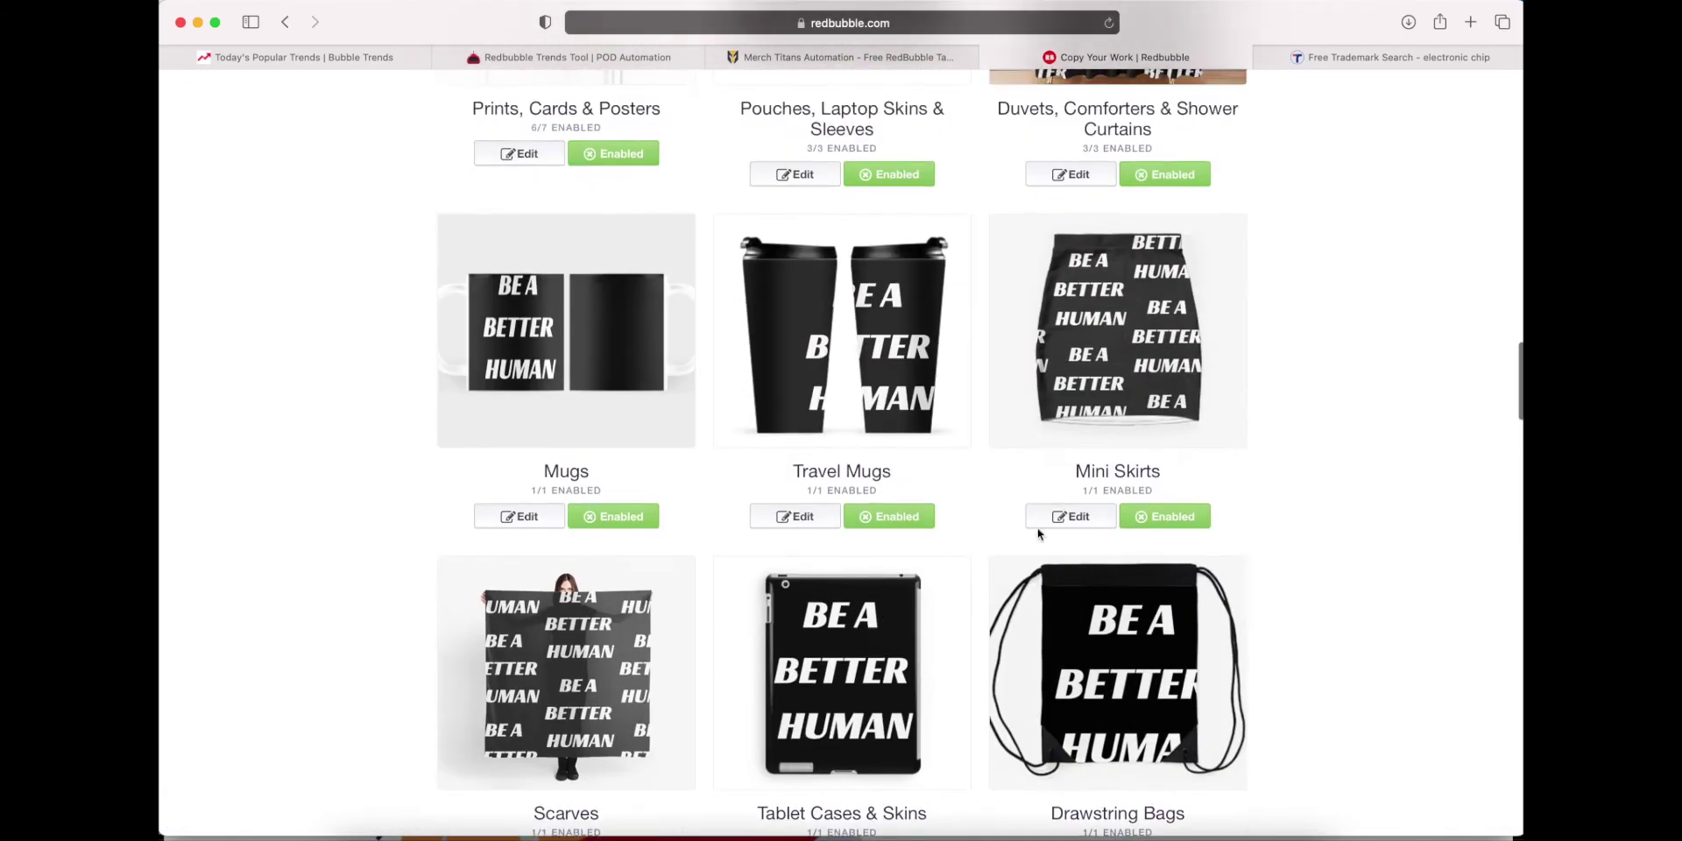
scroll(1038, 533, "up", 10)
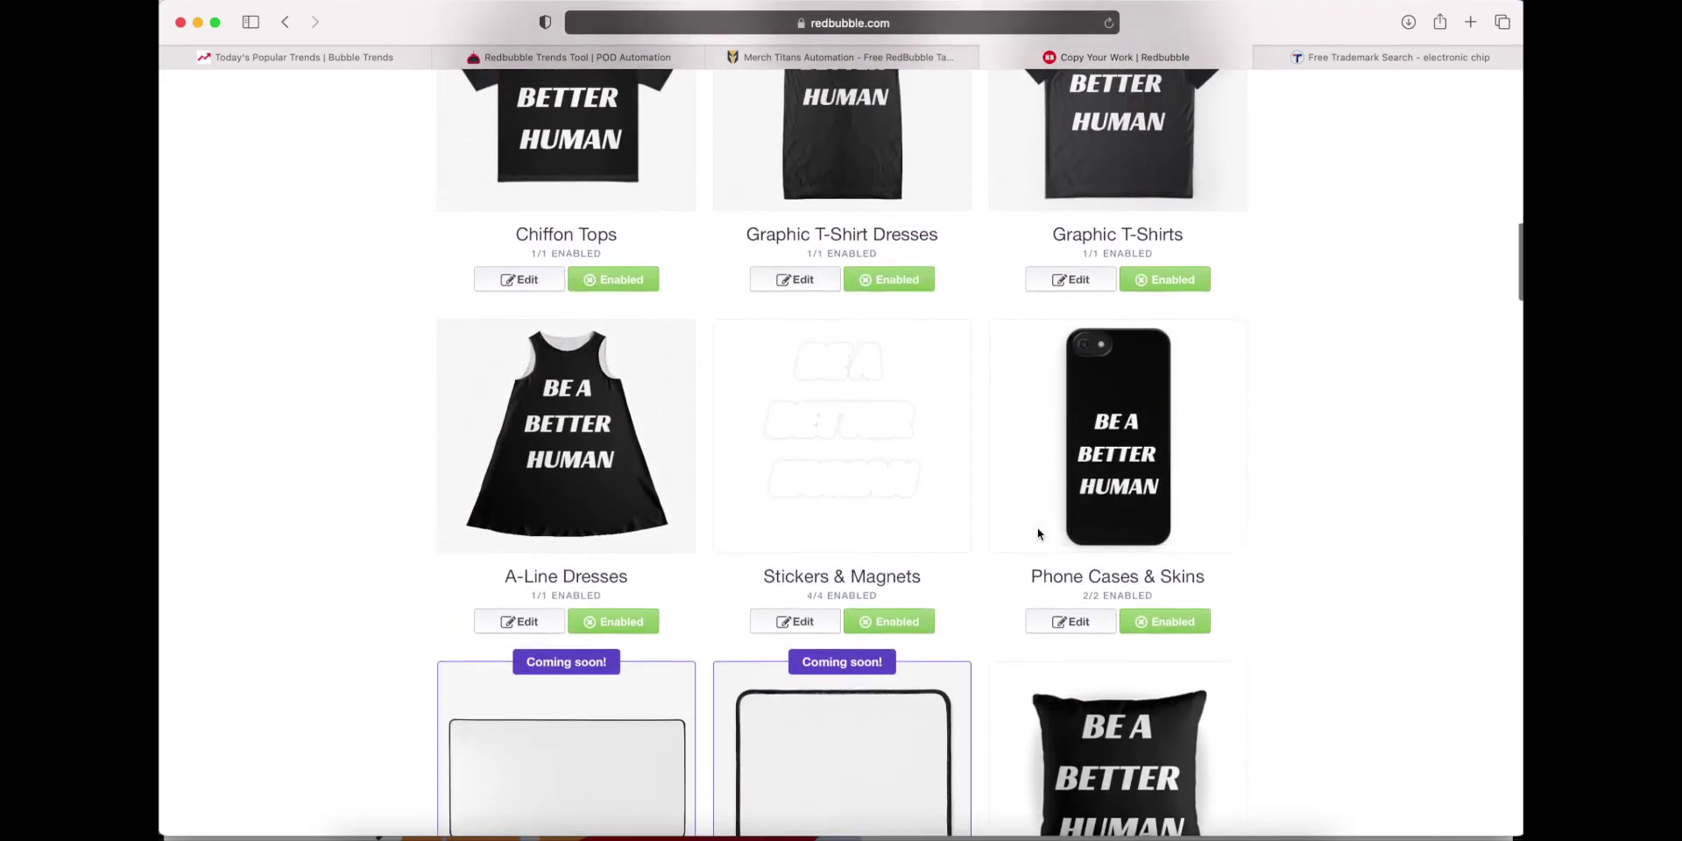
scroll(1038, 534, "up", 8)
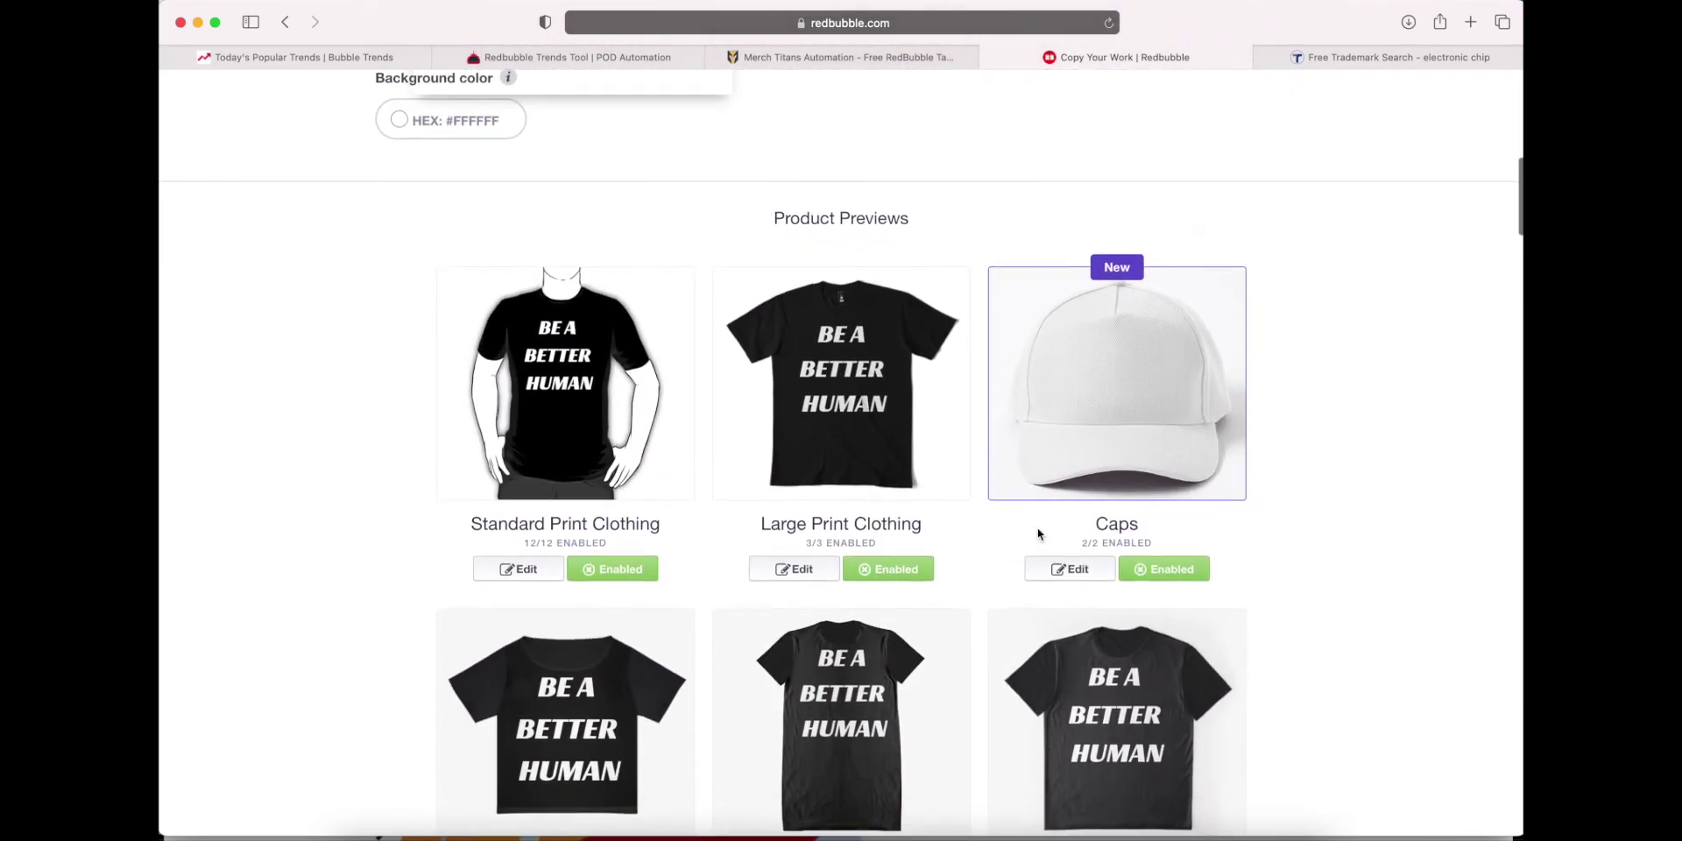
scroll(1038, 533, "down", 15)
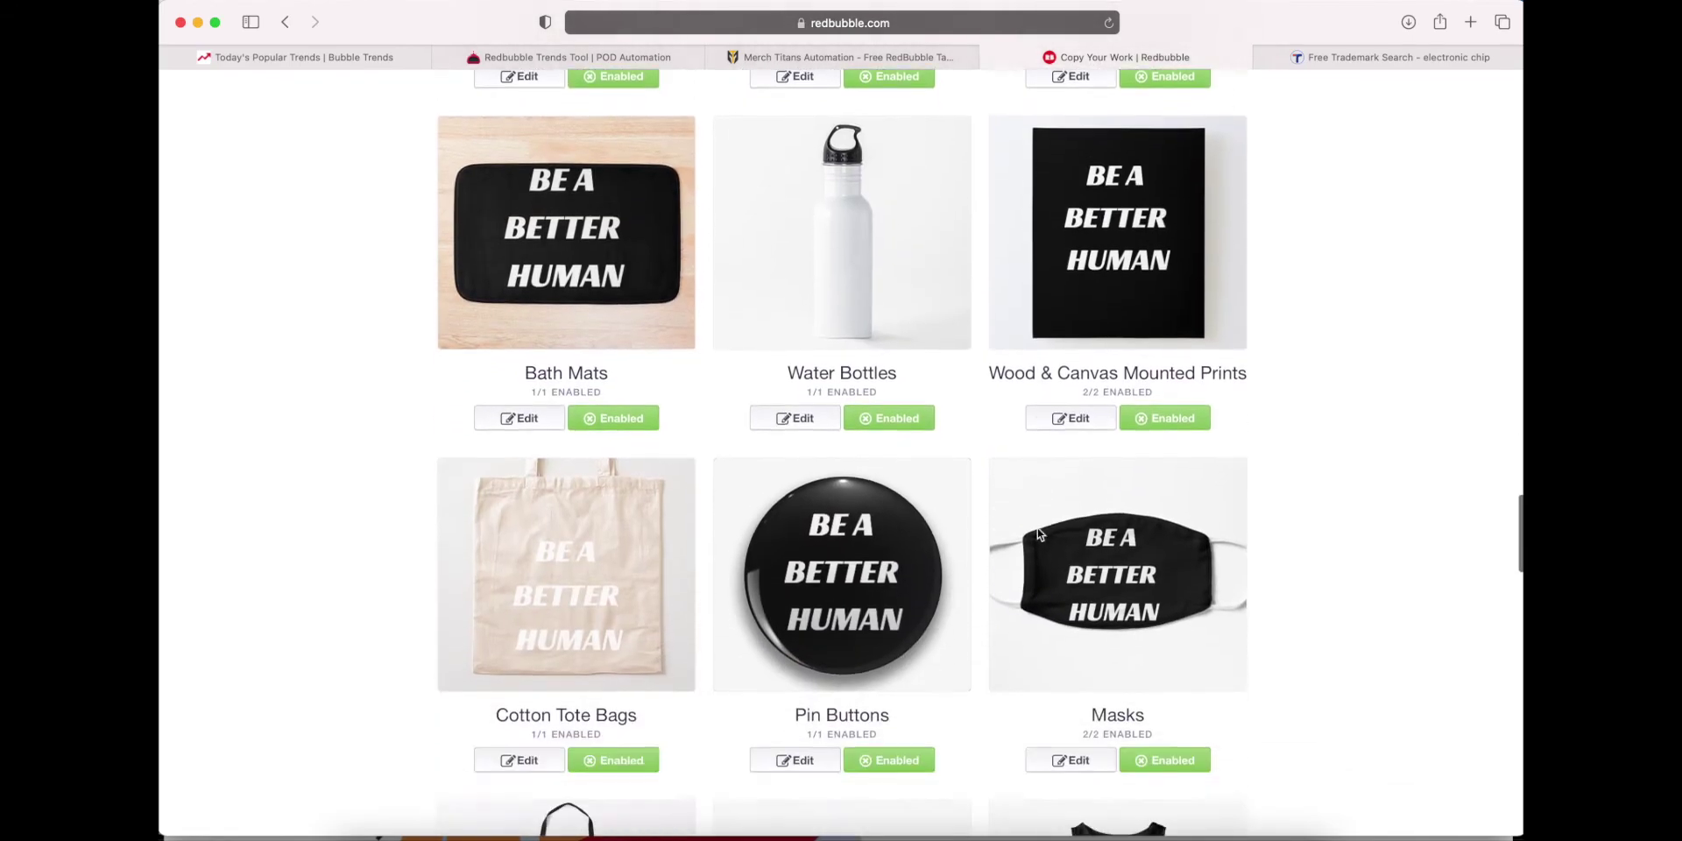
scroll(1038, 533, "down", 12)
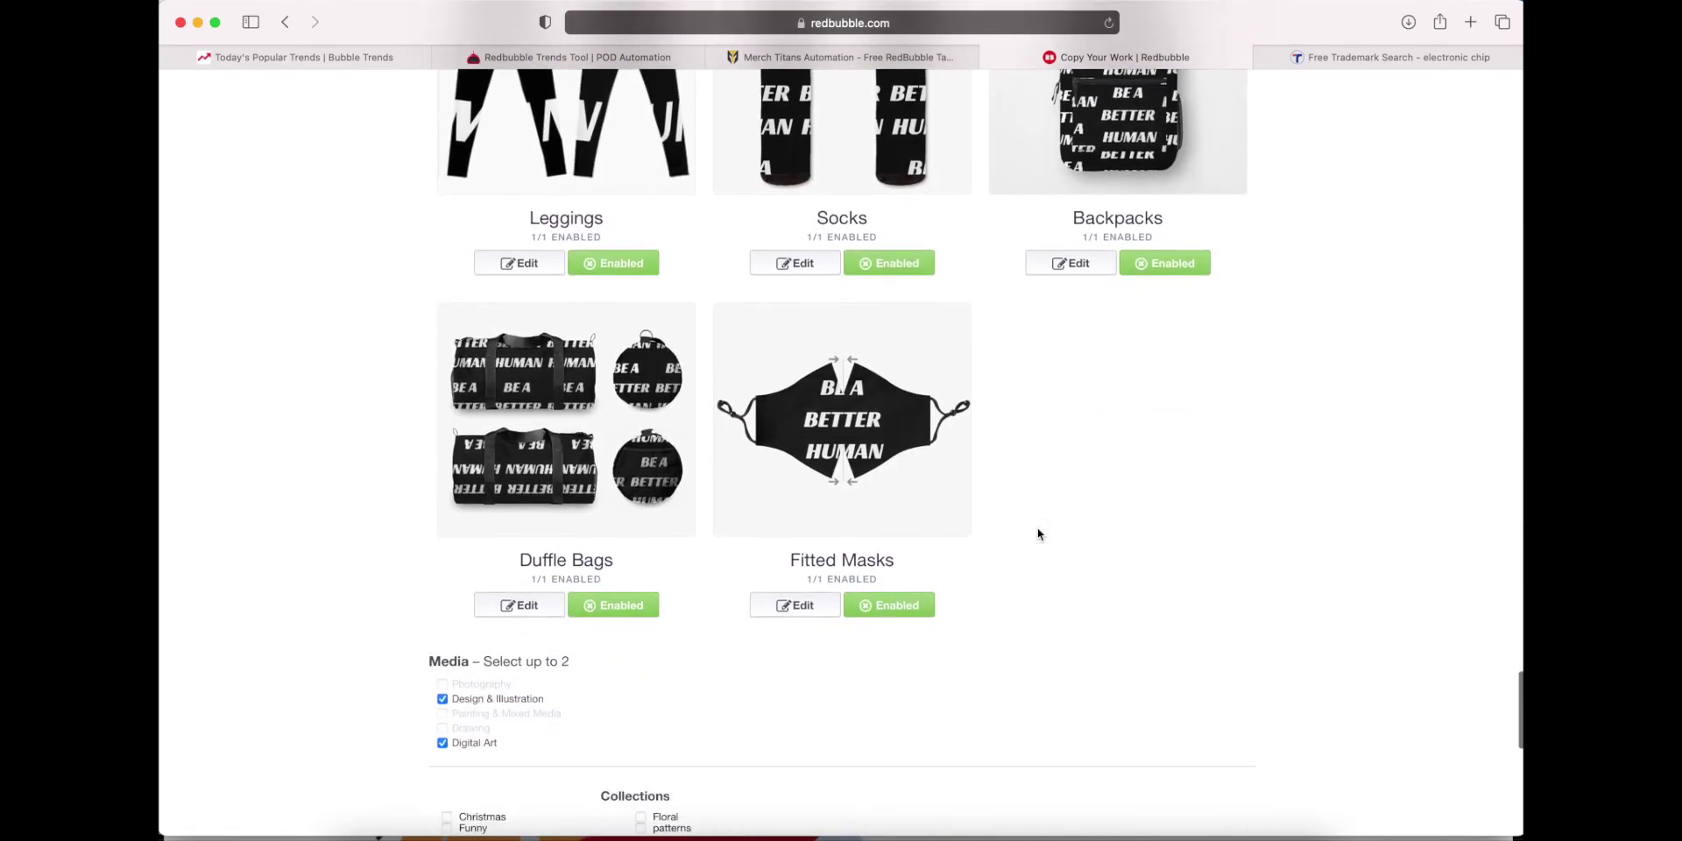
scroll(1038, 533, "down", 6)
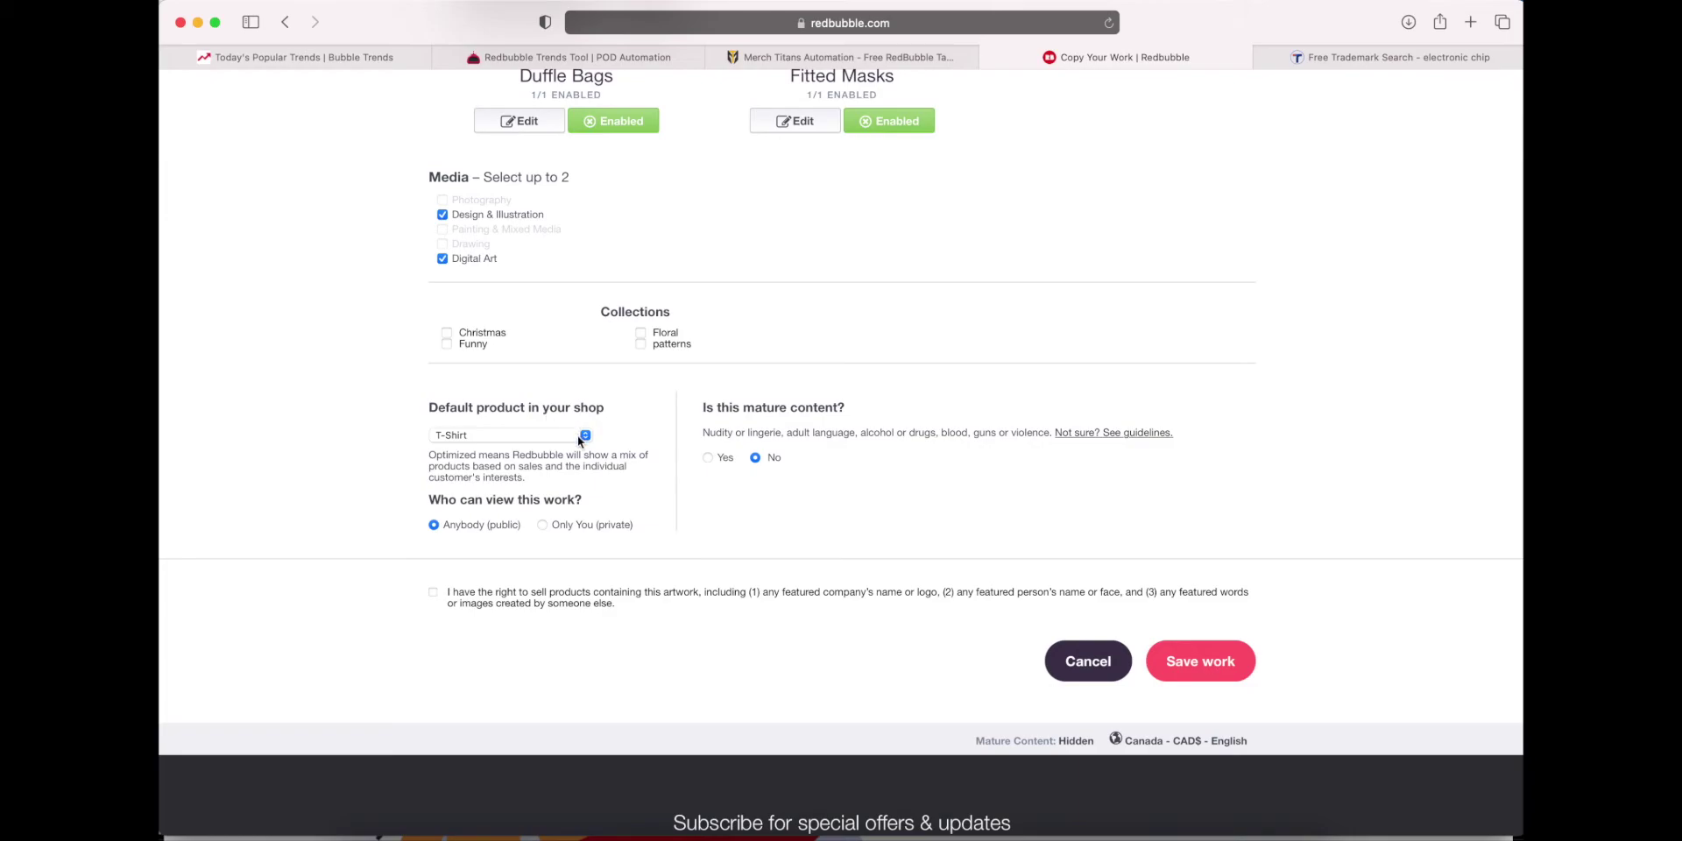
left_click(578, 437)
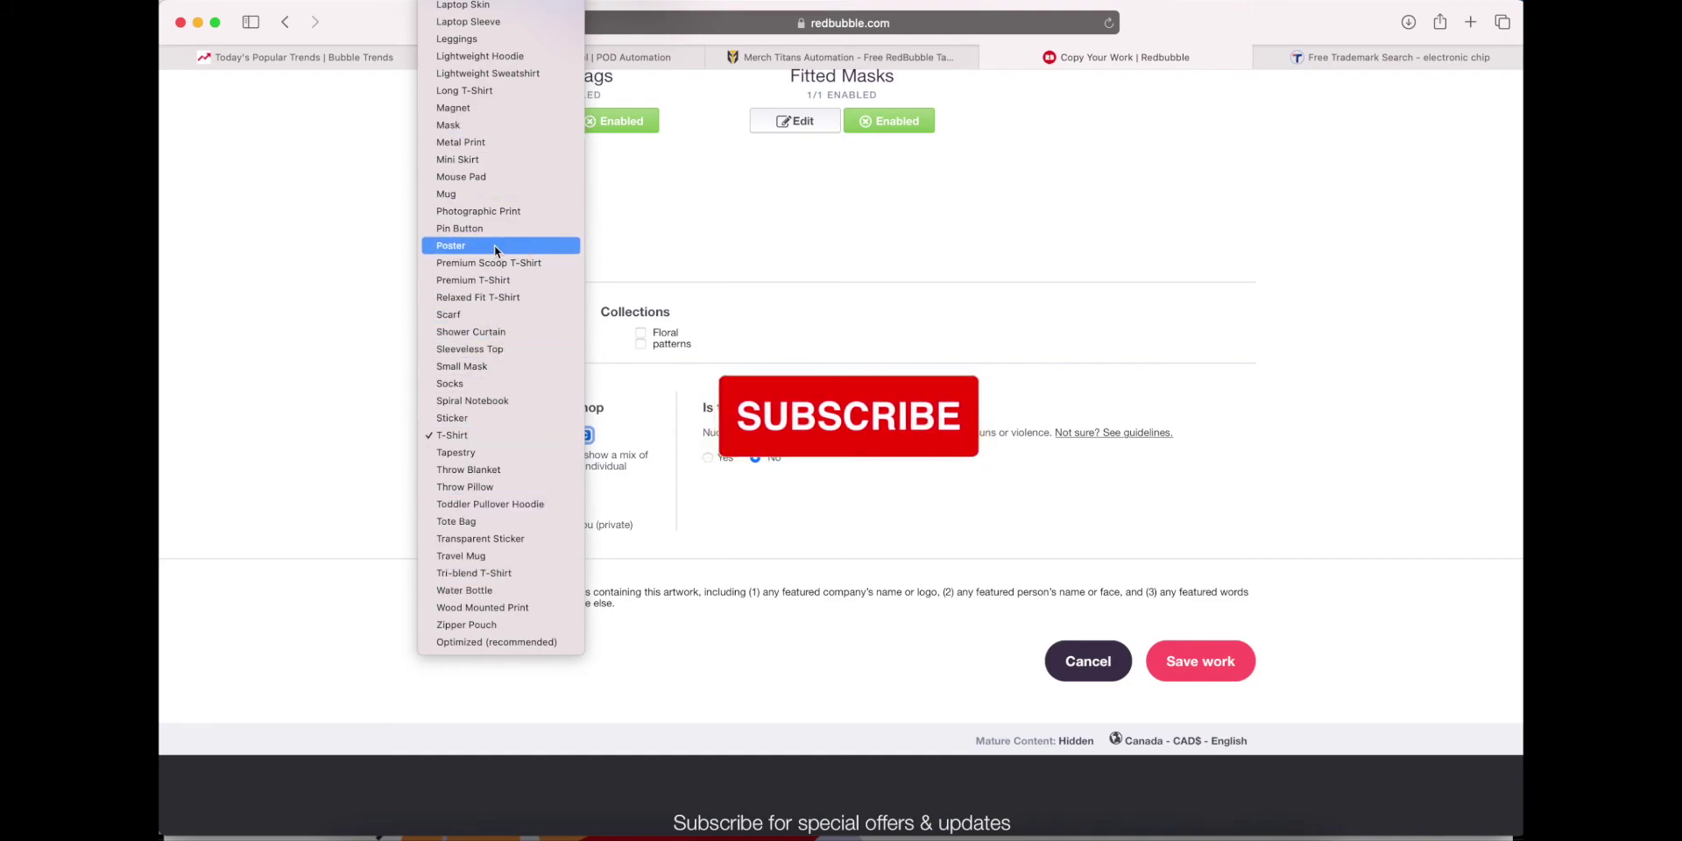
scroll(488, 401, "up", 5)
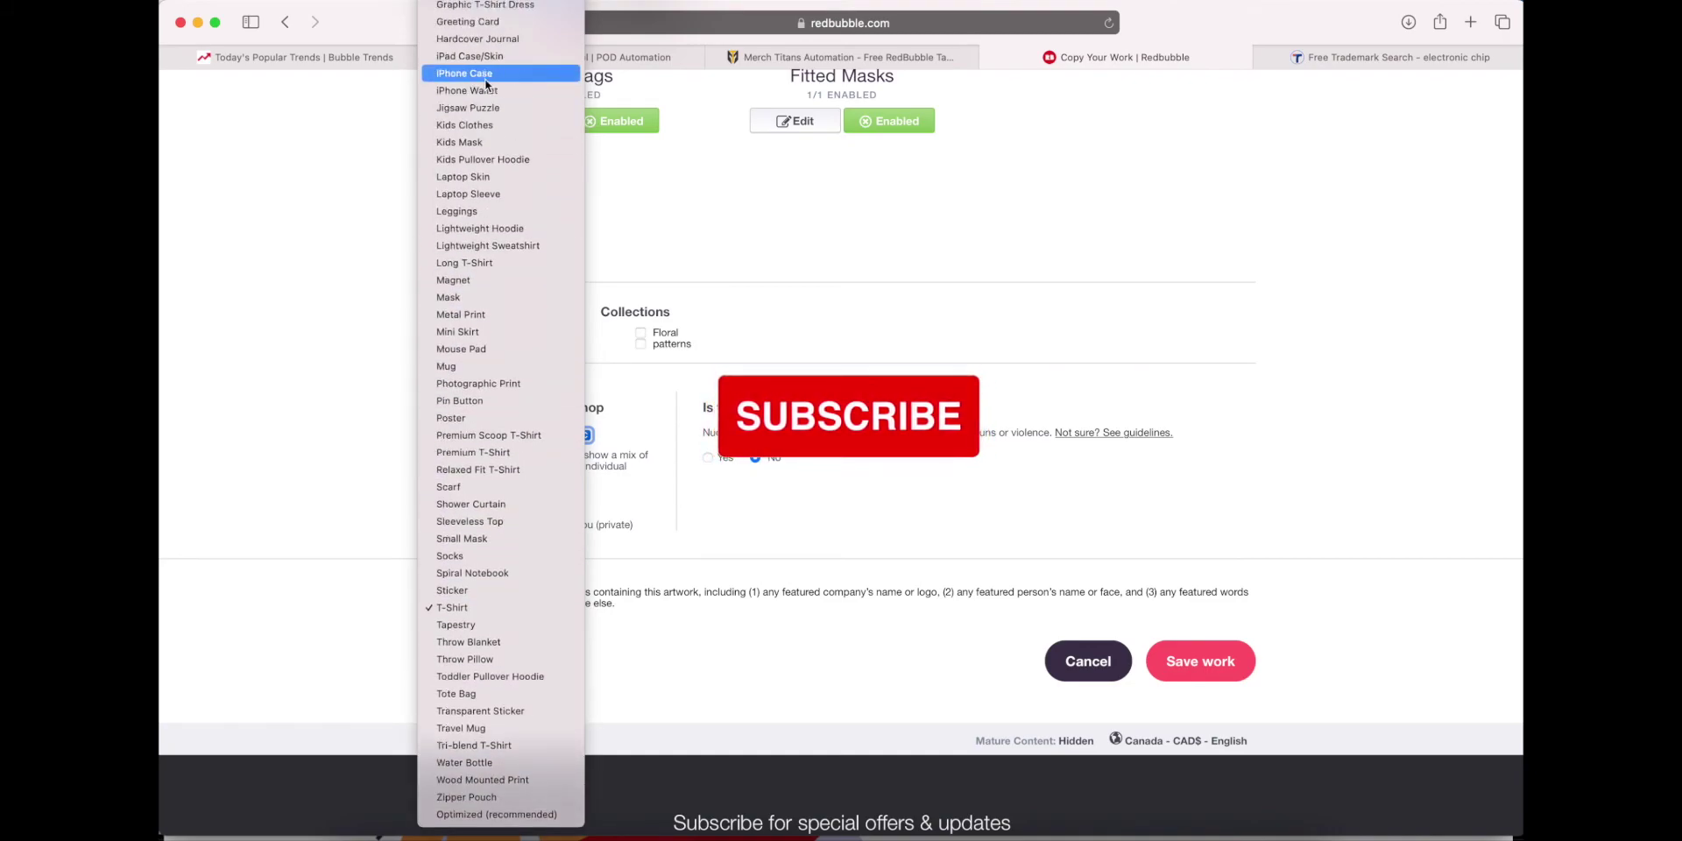
left_click(484, 607)
left_click(651, 495)
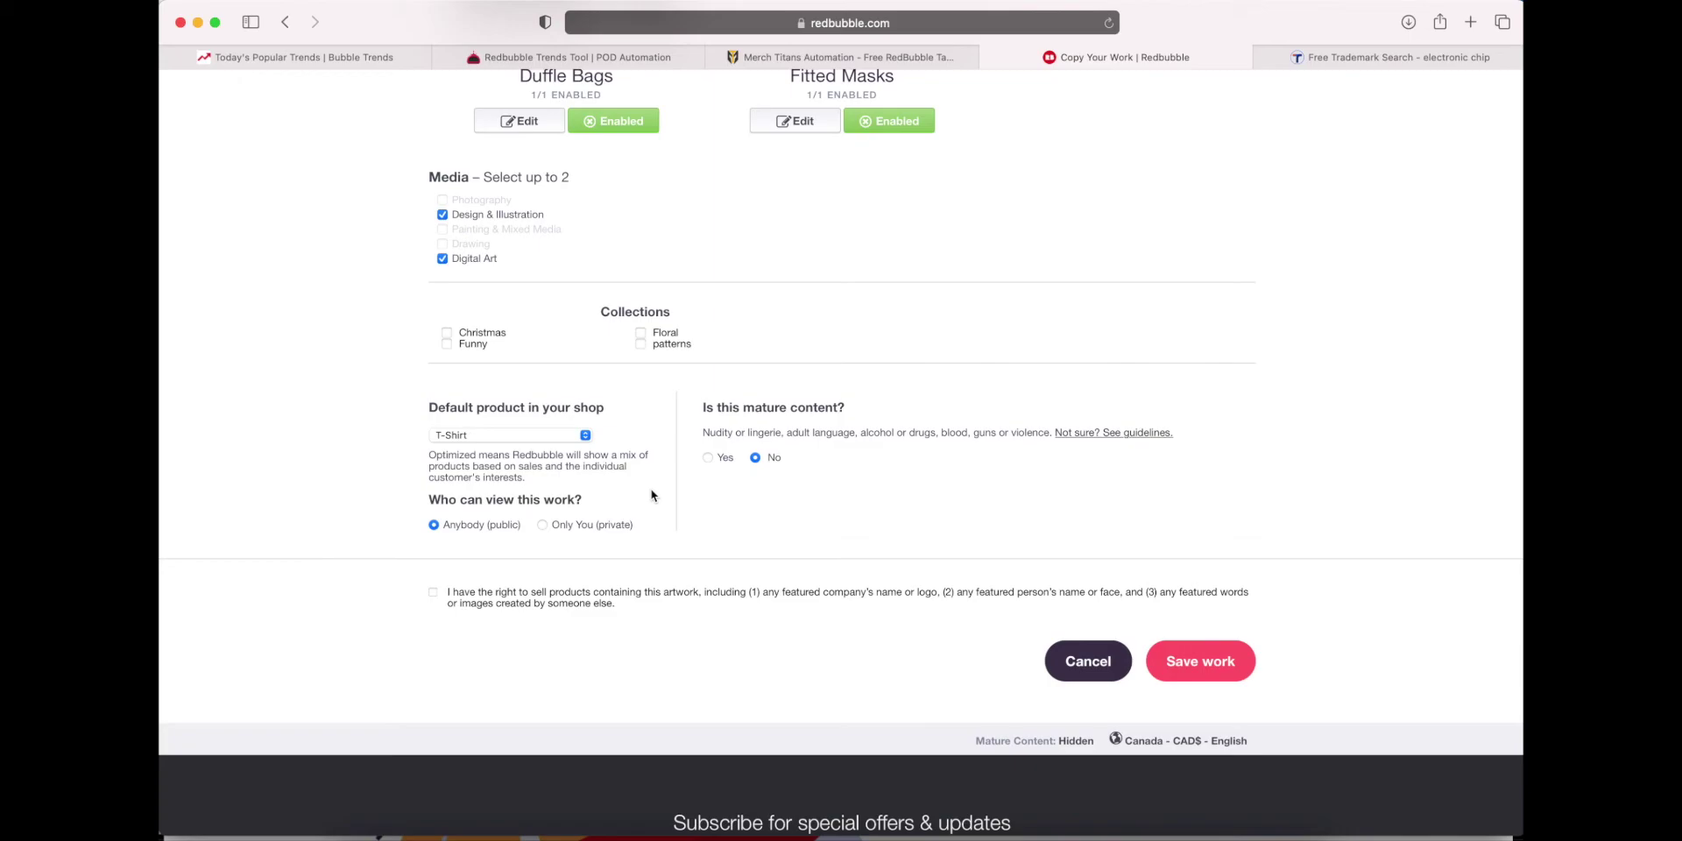
left_click(561, 435)
left_click(670, 435)
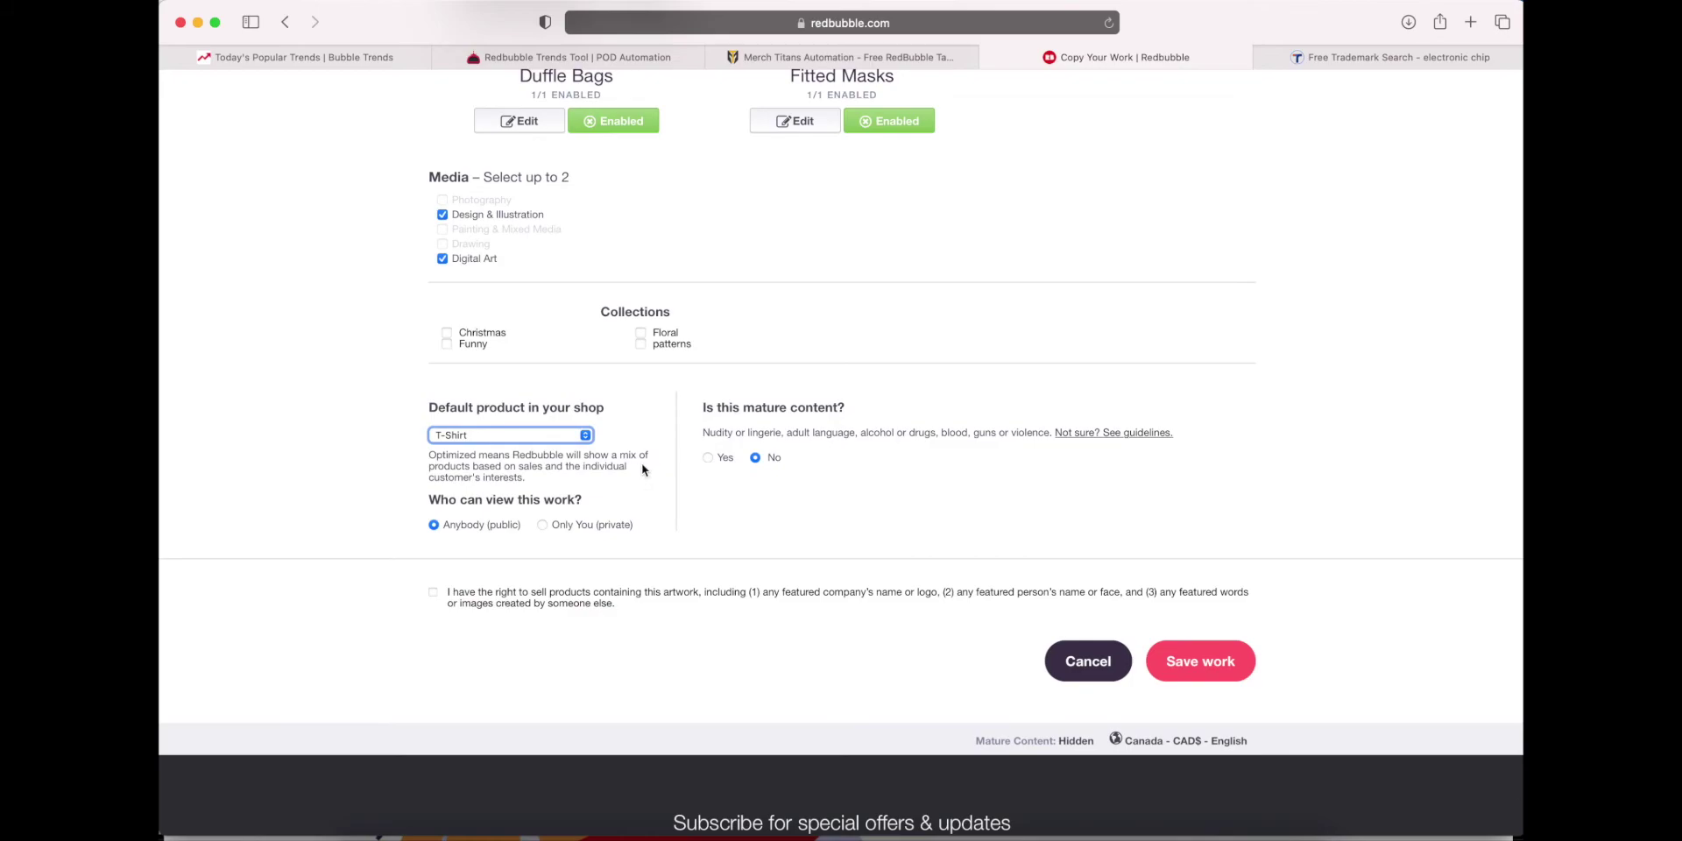
scroll(641, 462, "down", 1)
left_click(529, 410)
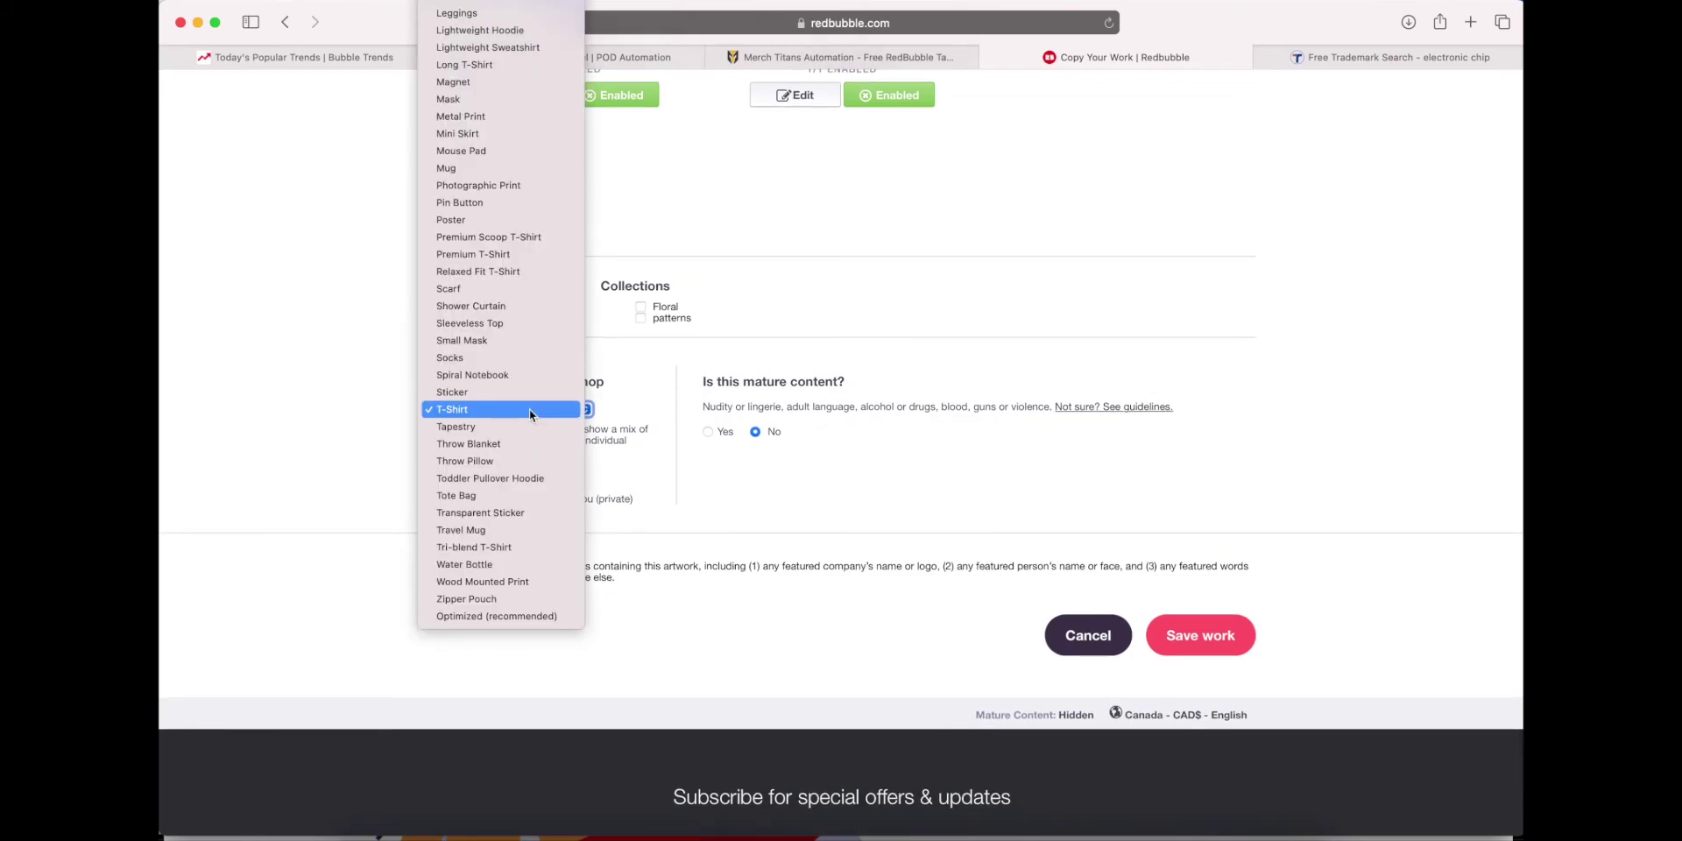
left_click(530, 408)
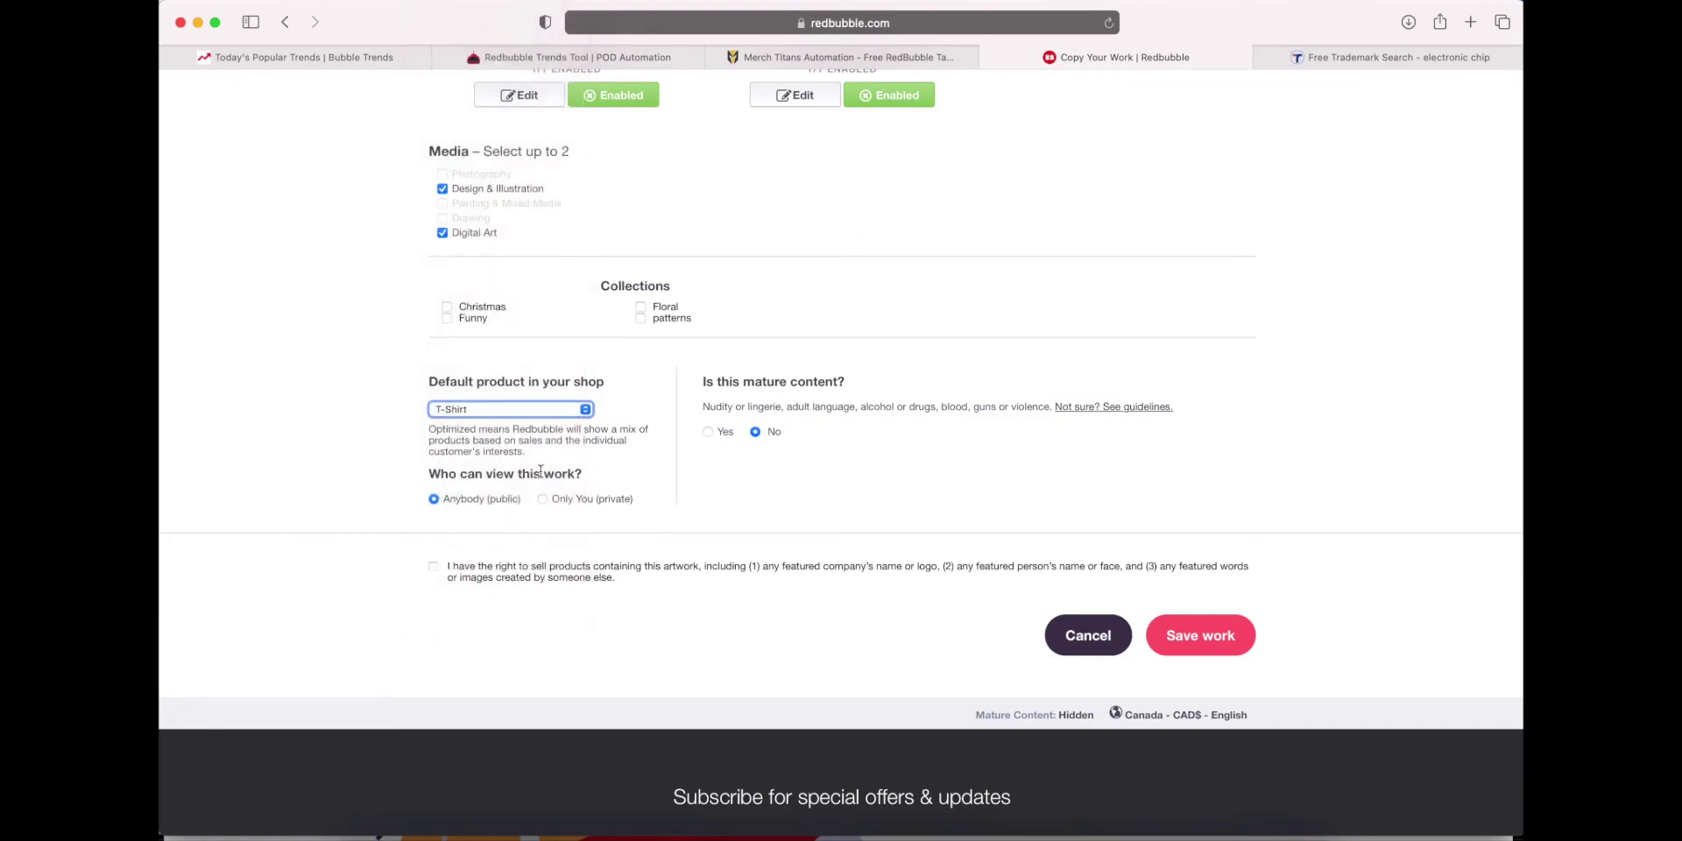
Confirm the right to sell the artwork and publish the Be A Better Human design.
left_click(432, 567)
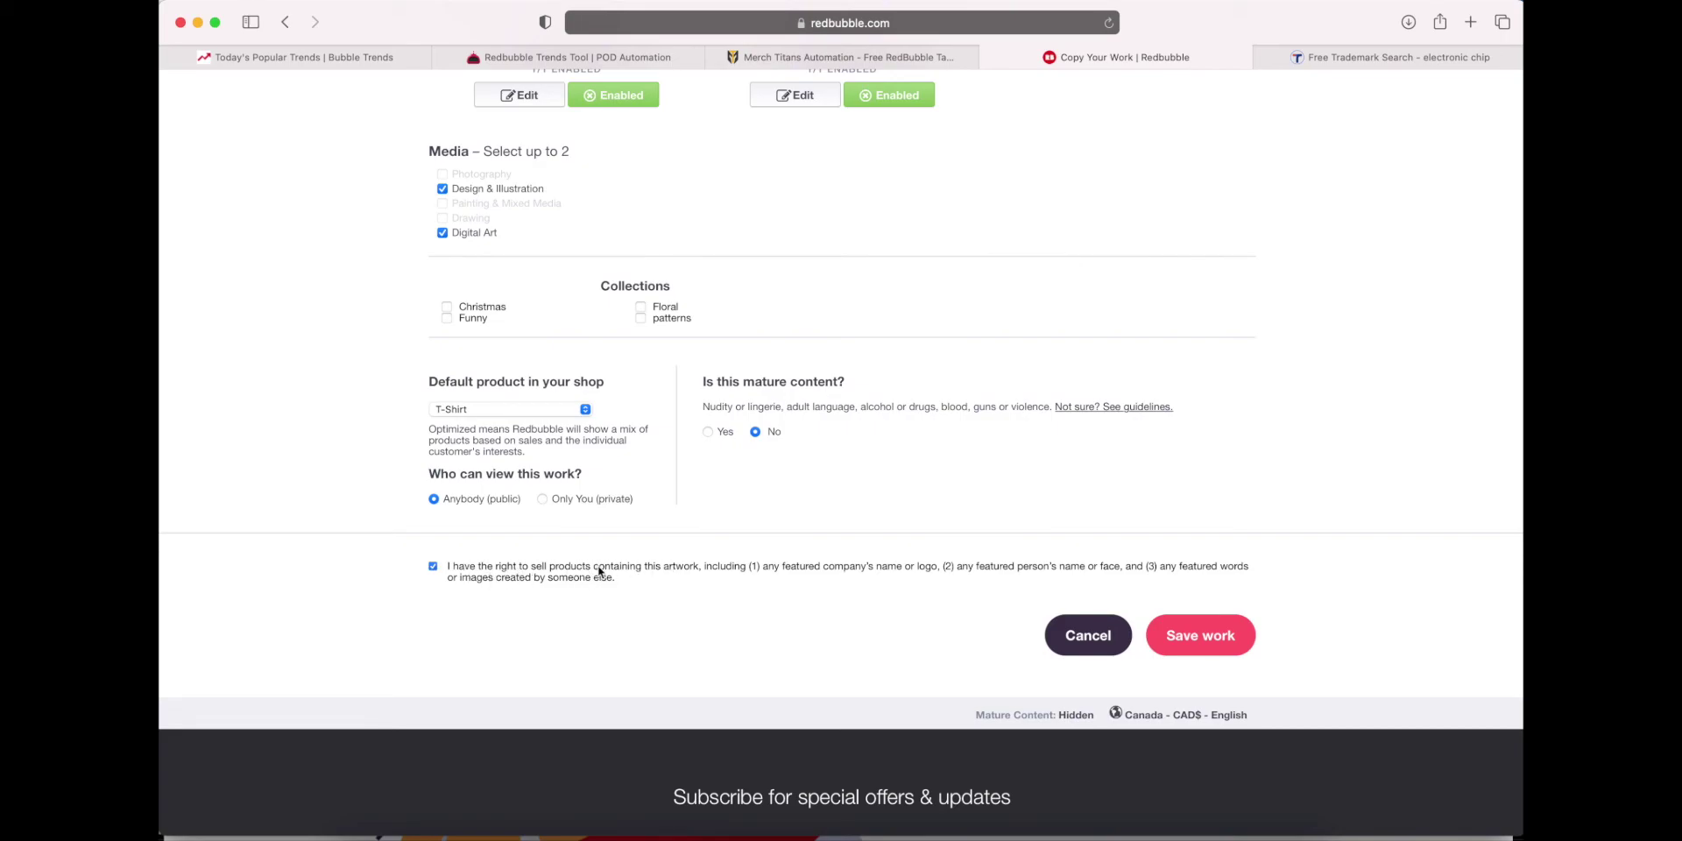
scroll(881, 532, "up", 1)
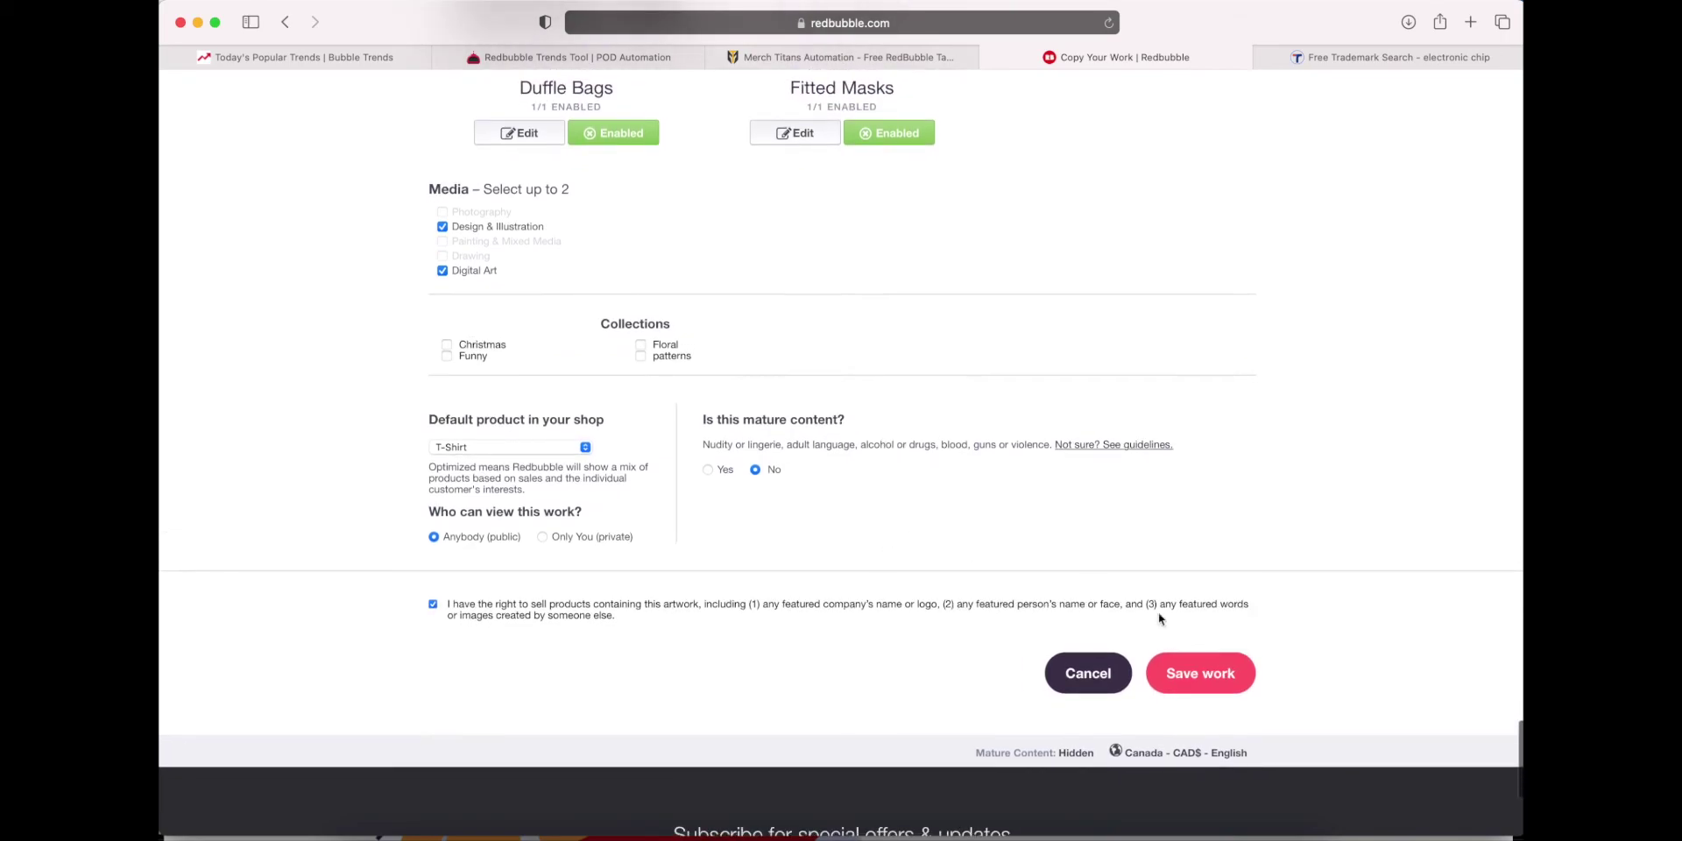
left_click(1198, 683)
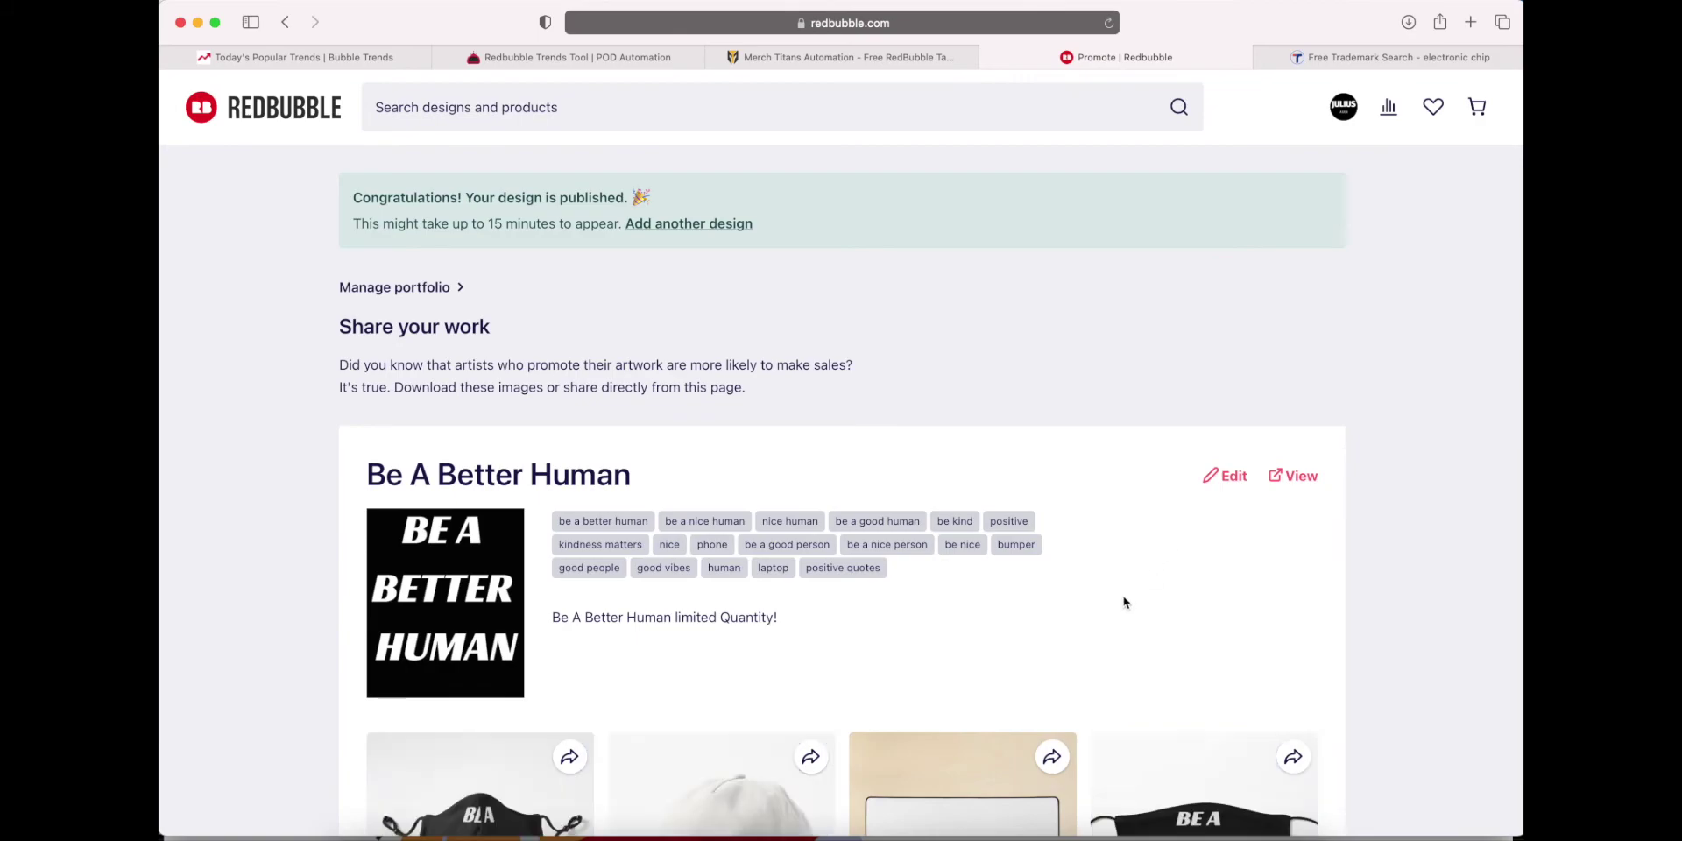
scroll(1058, 634, "down", 1)
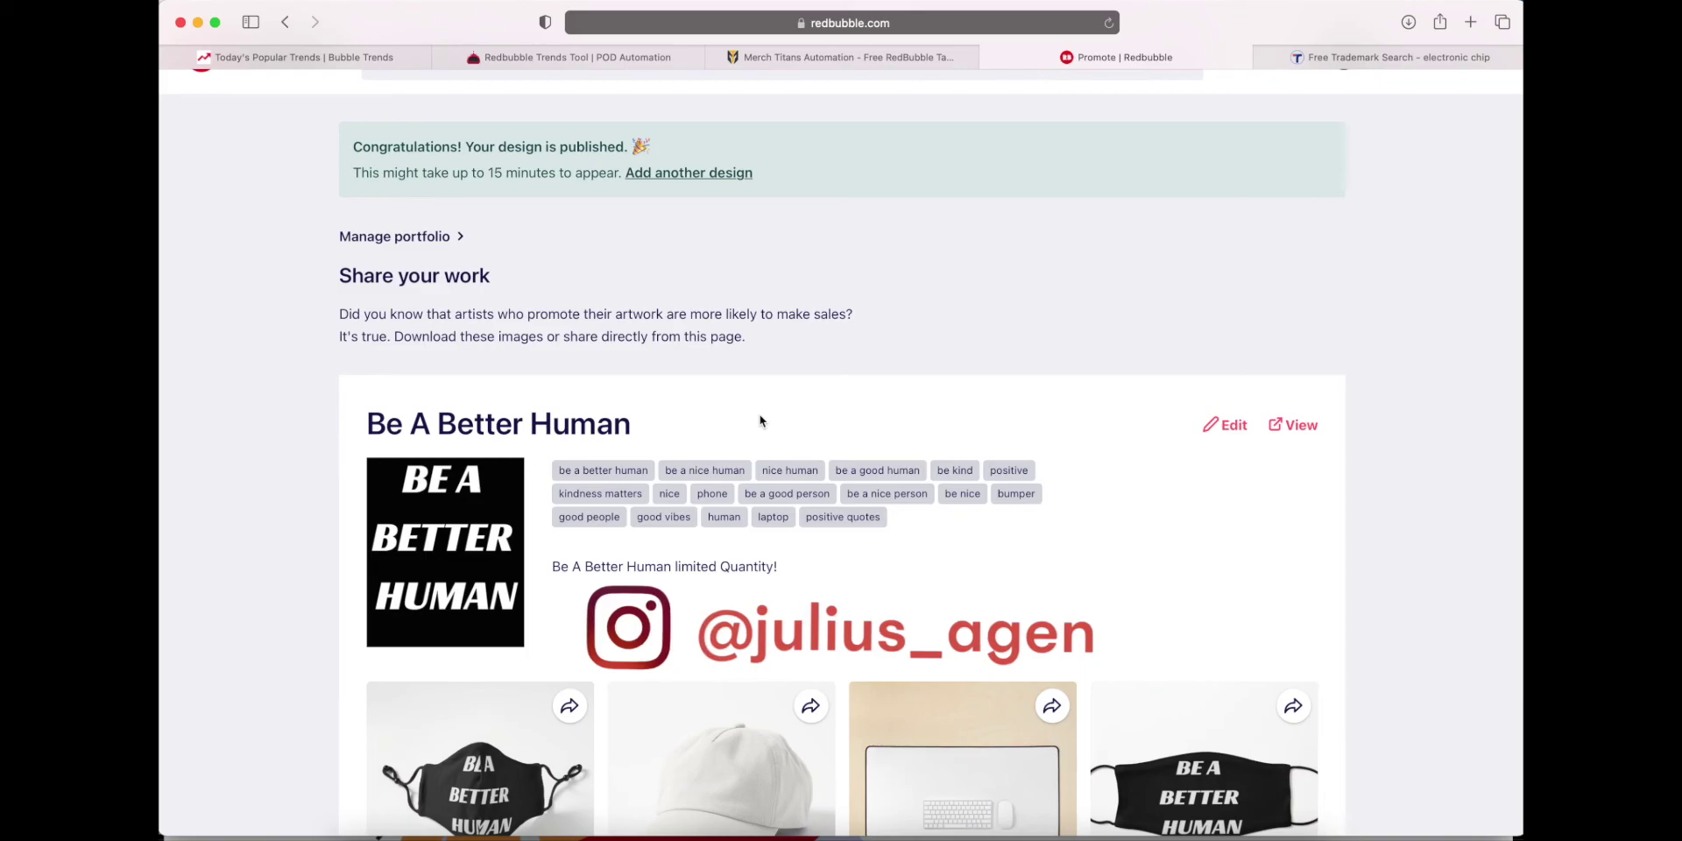
scroll(722, 526, "down", 3)
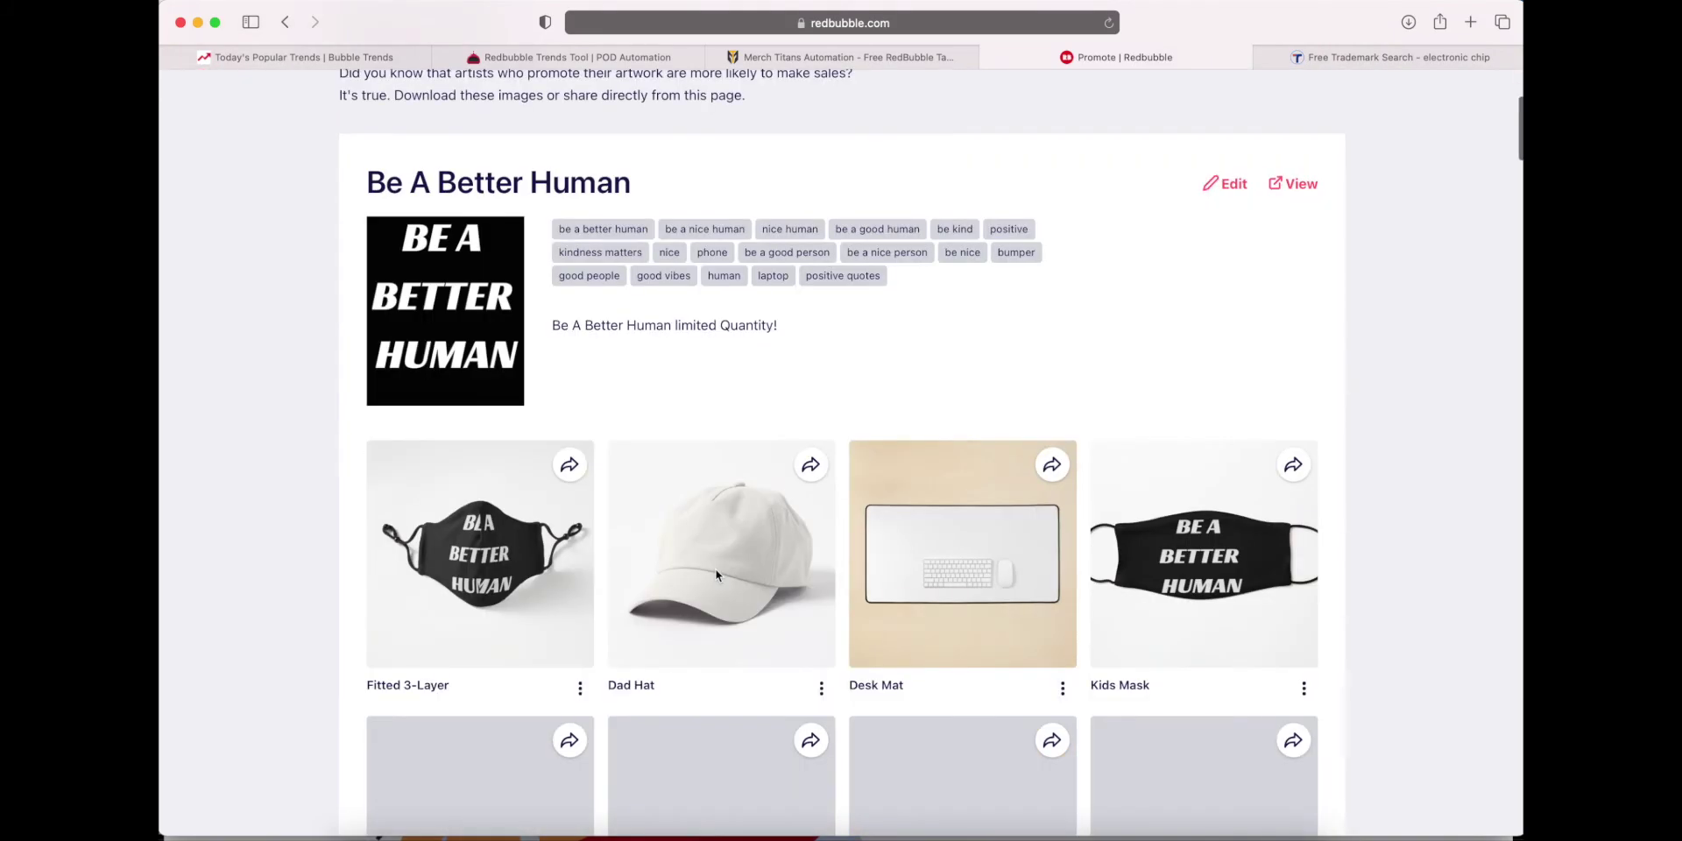
scroll(717, 575, "down", 3)
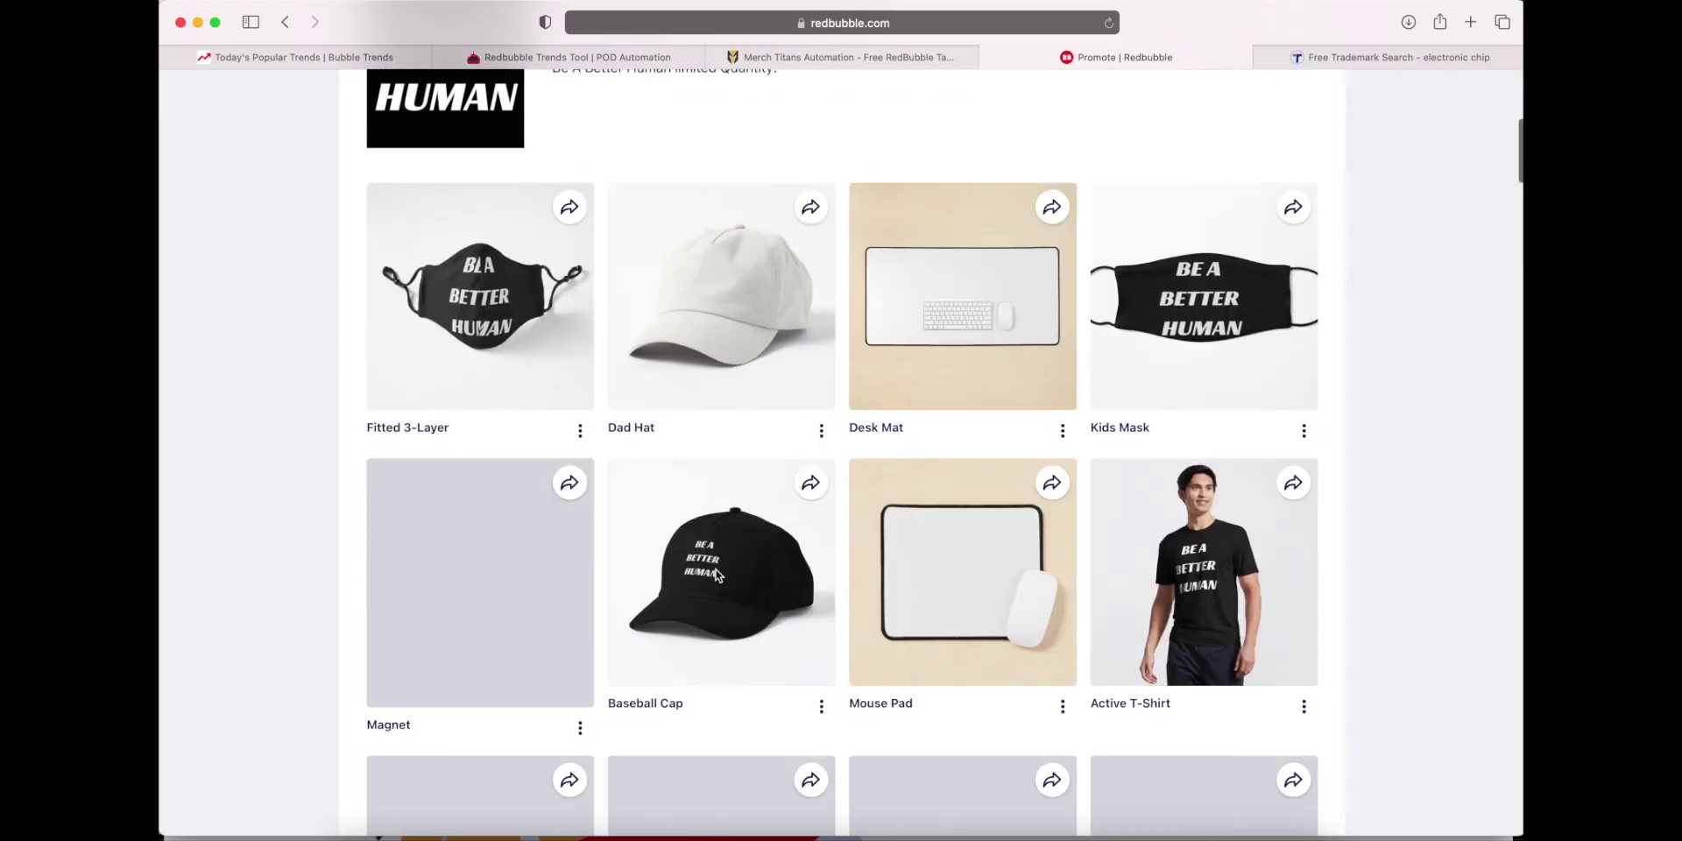
scroll(717, 575, "down", 2)
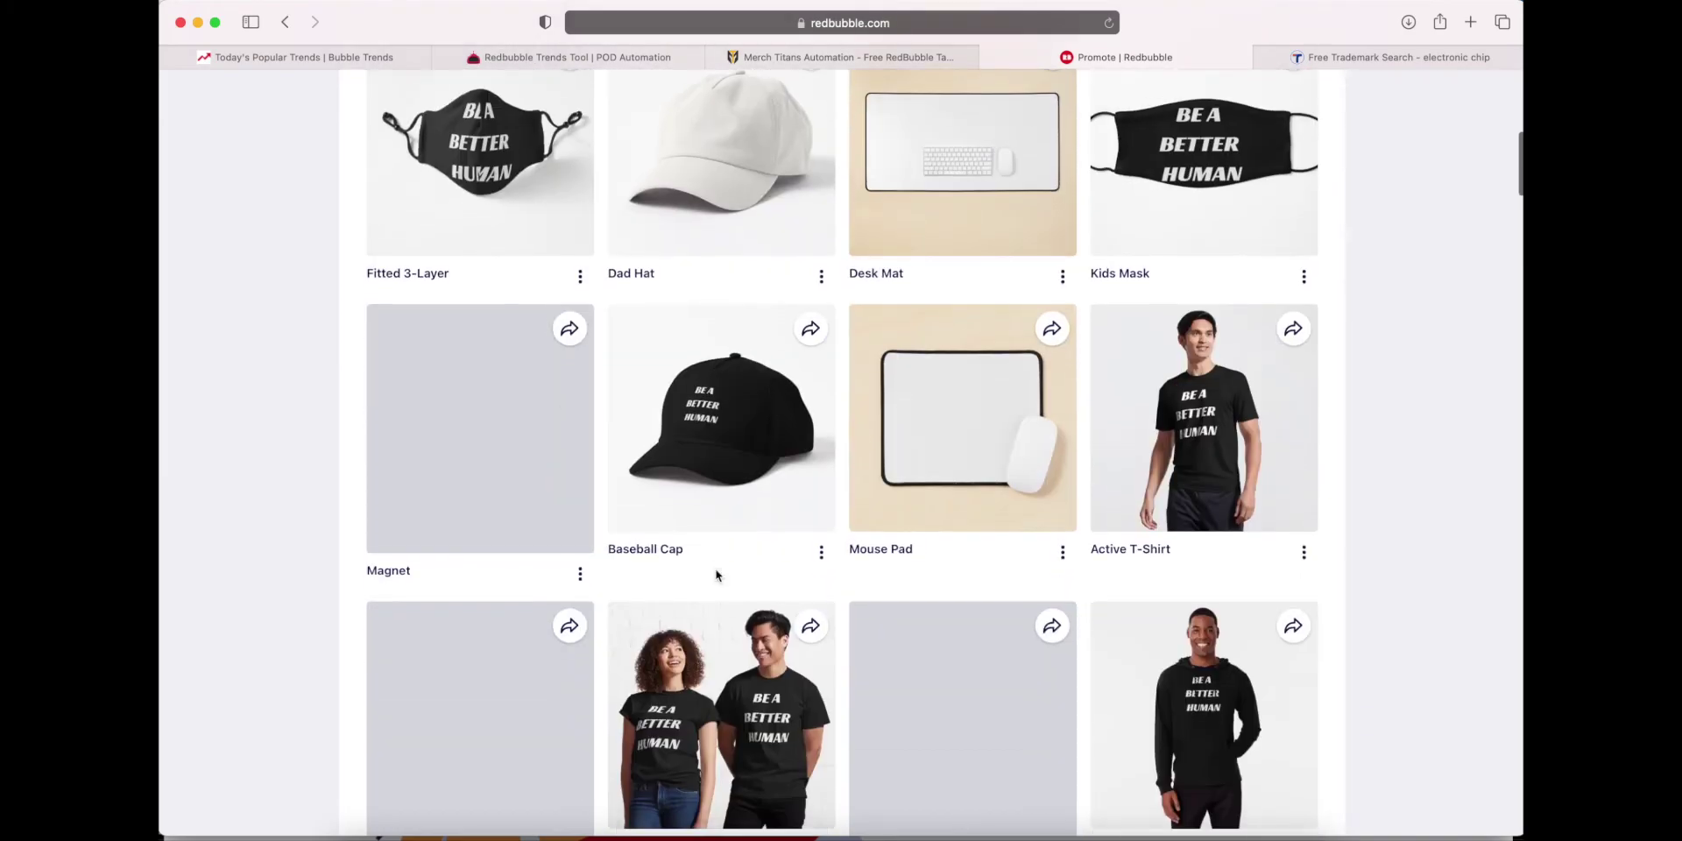
scroll(716, 575, "down", 3)
scroll(717, 574, "down", 2)
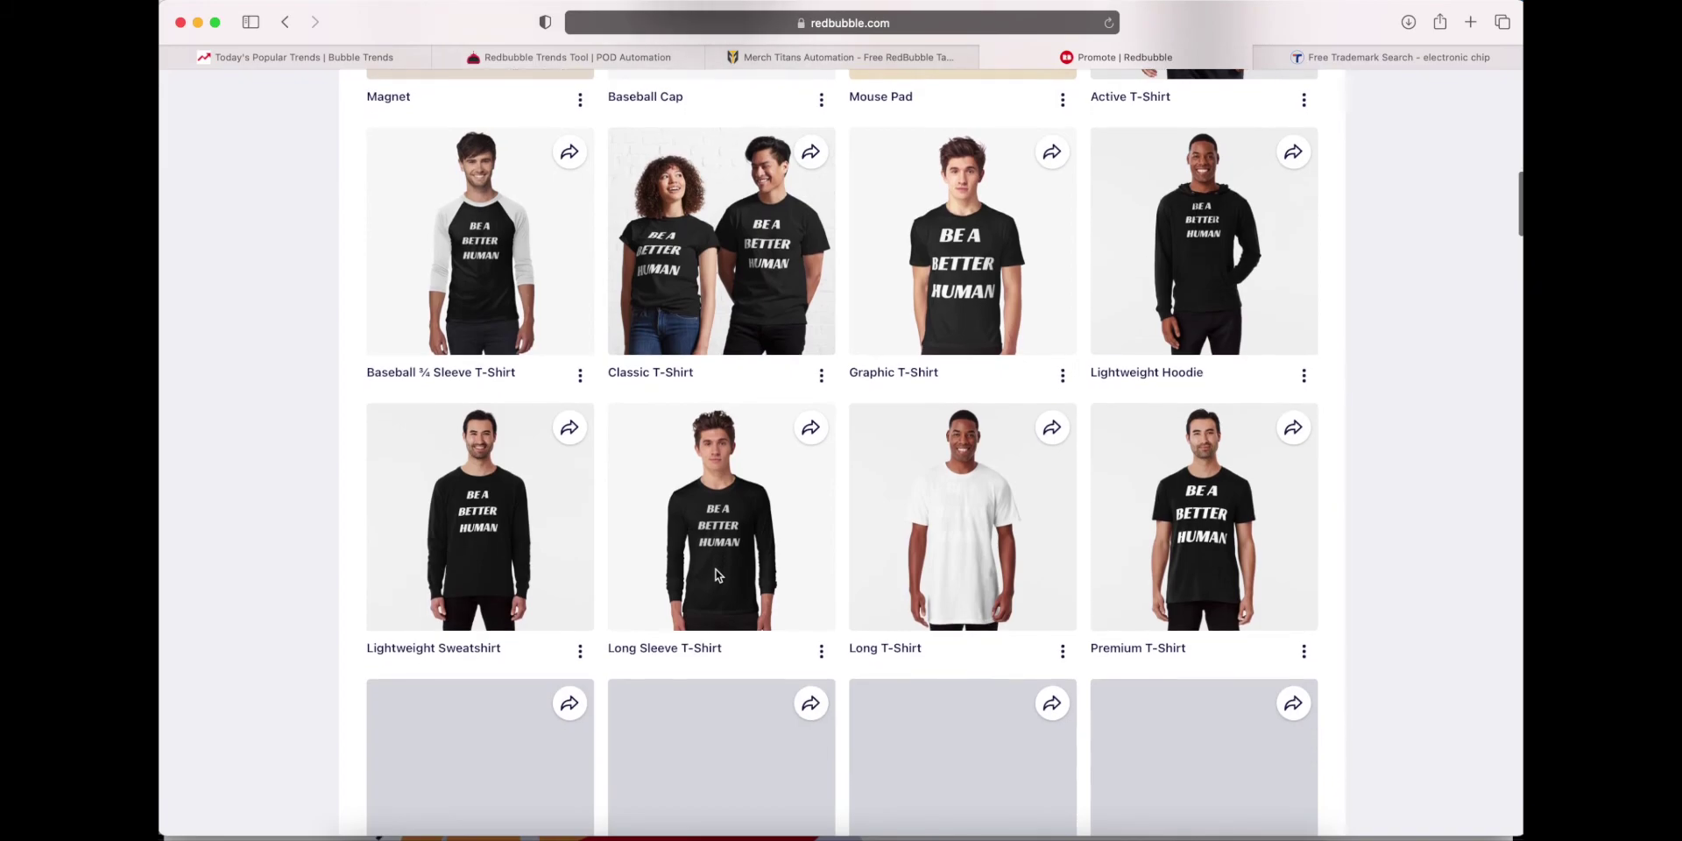
scroll(717, 574, "down", 2)
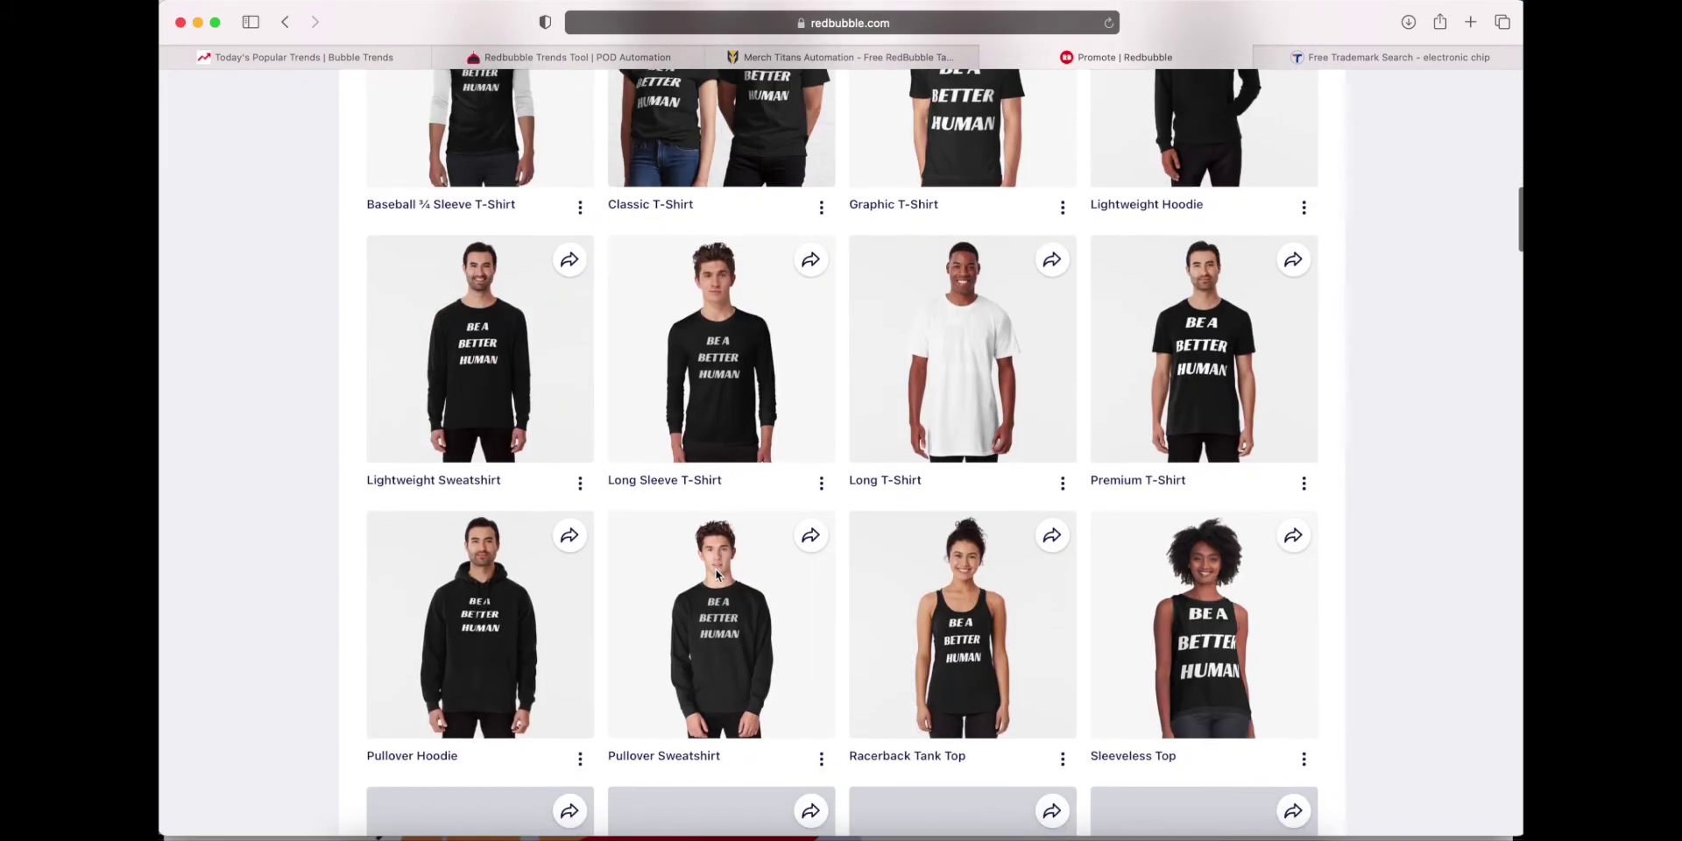
scroll(717, 575, "down", 6)
scroll(717, 575, "down", 1)
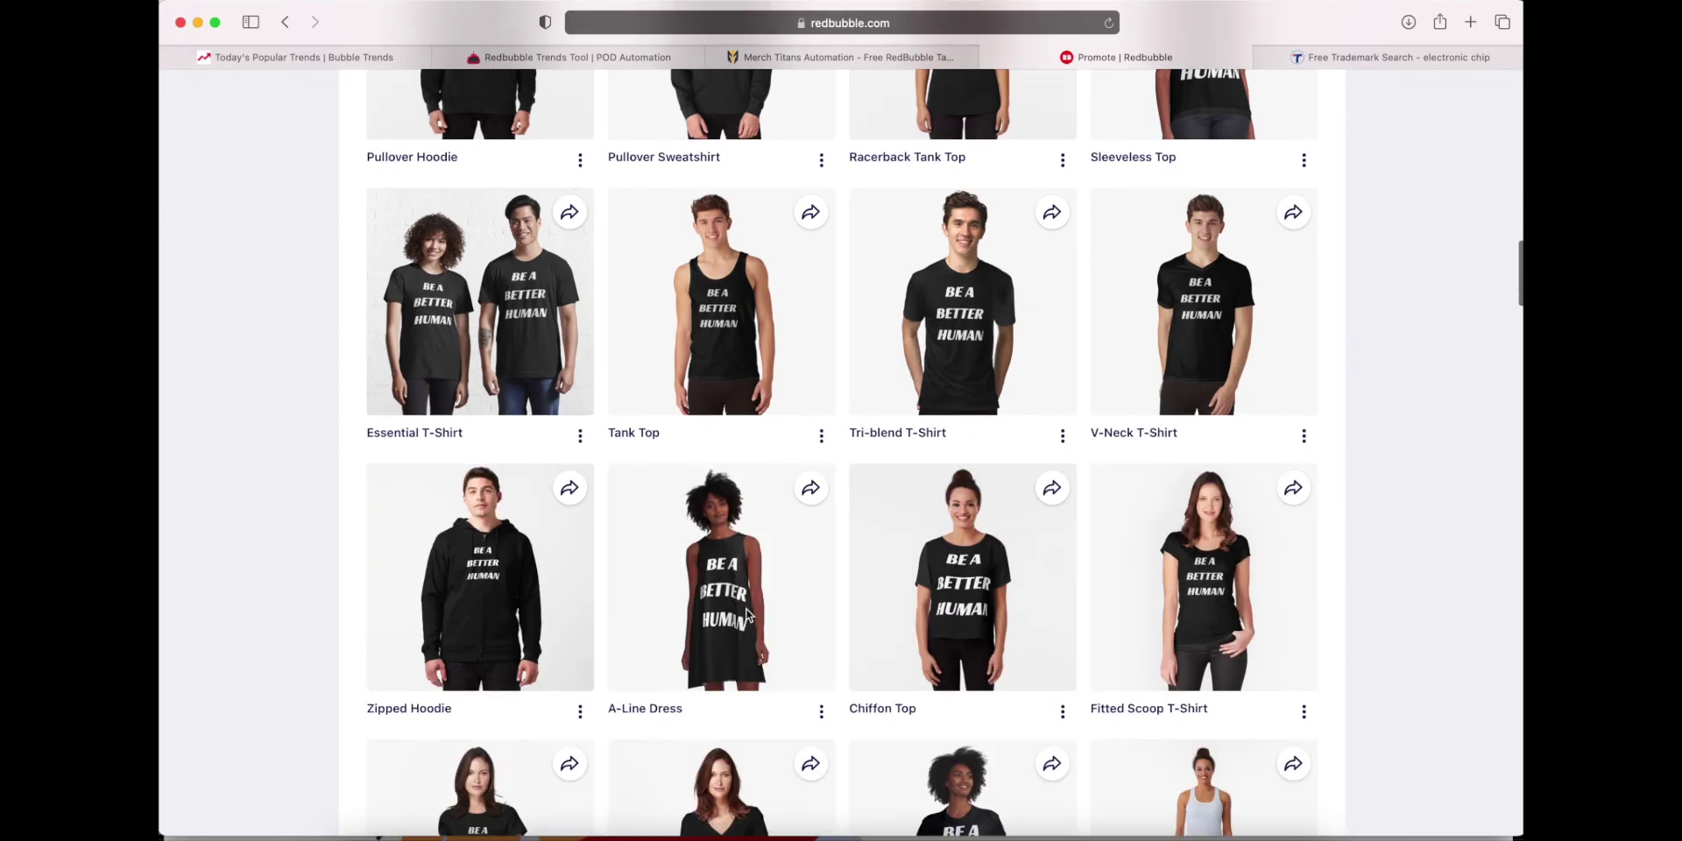
scroll(747, 614, "down", 4)
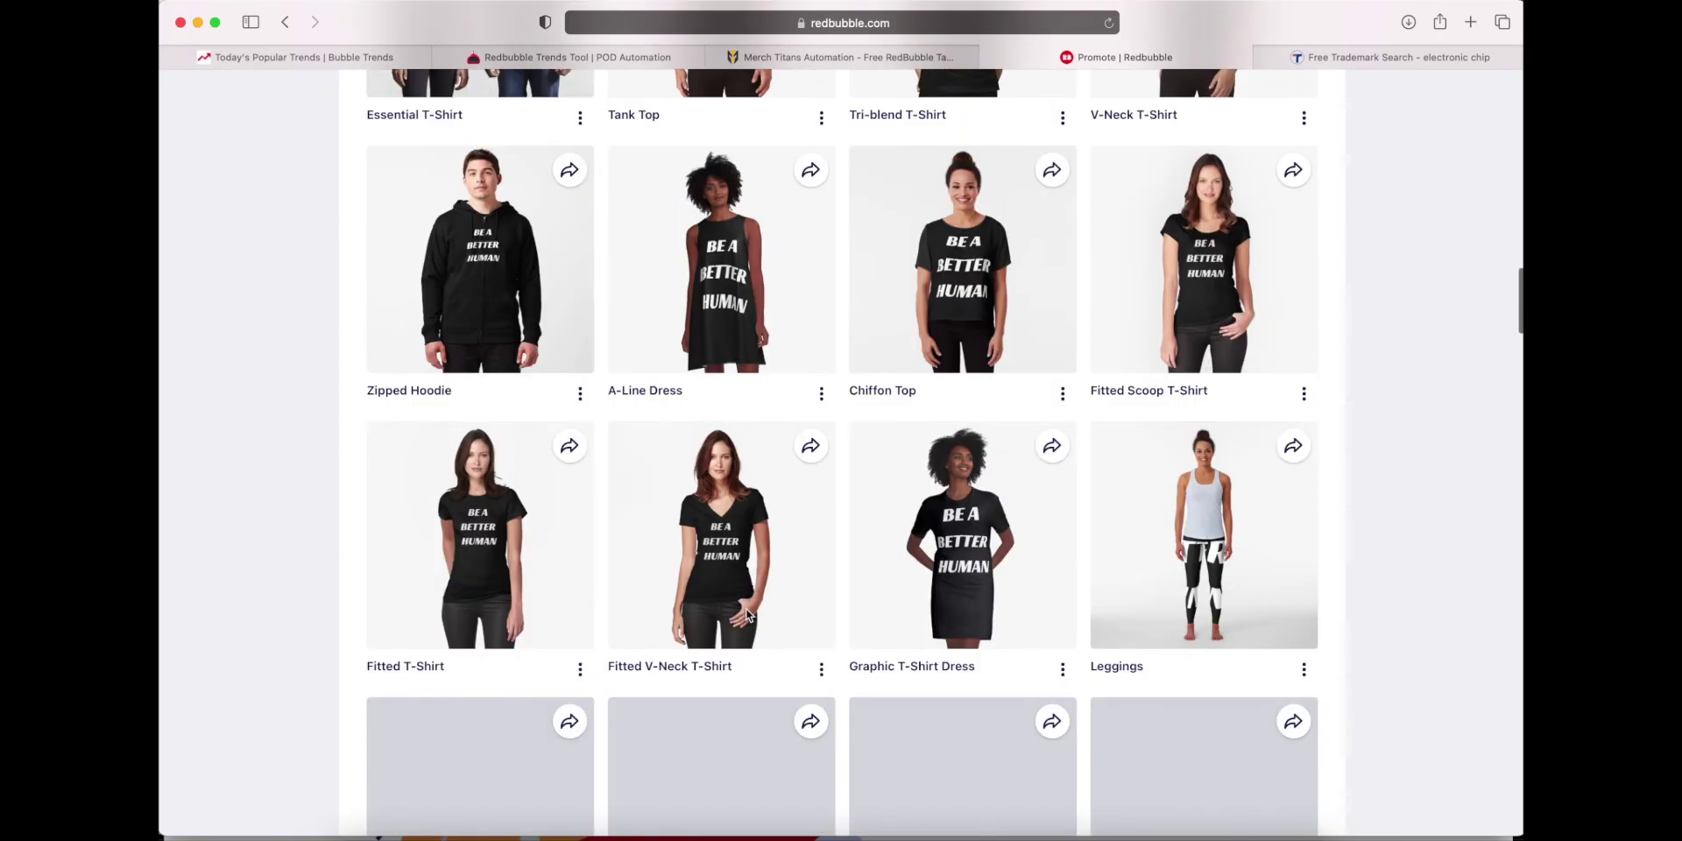
scroll(930, 530, "down", 1)
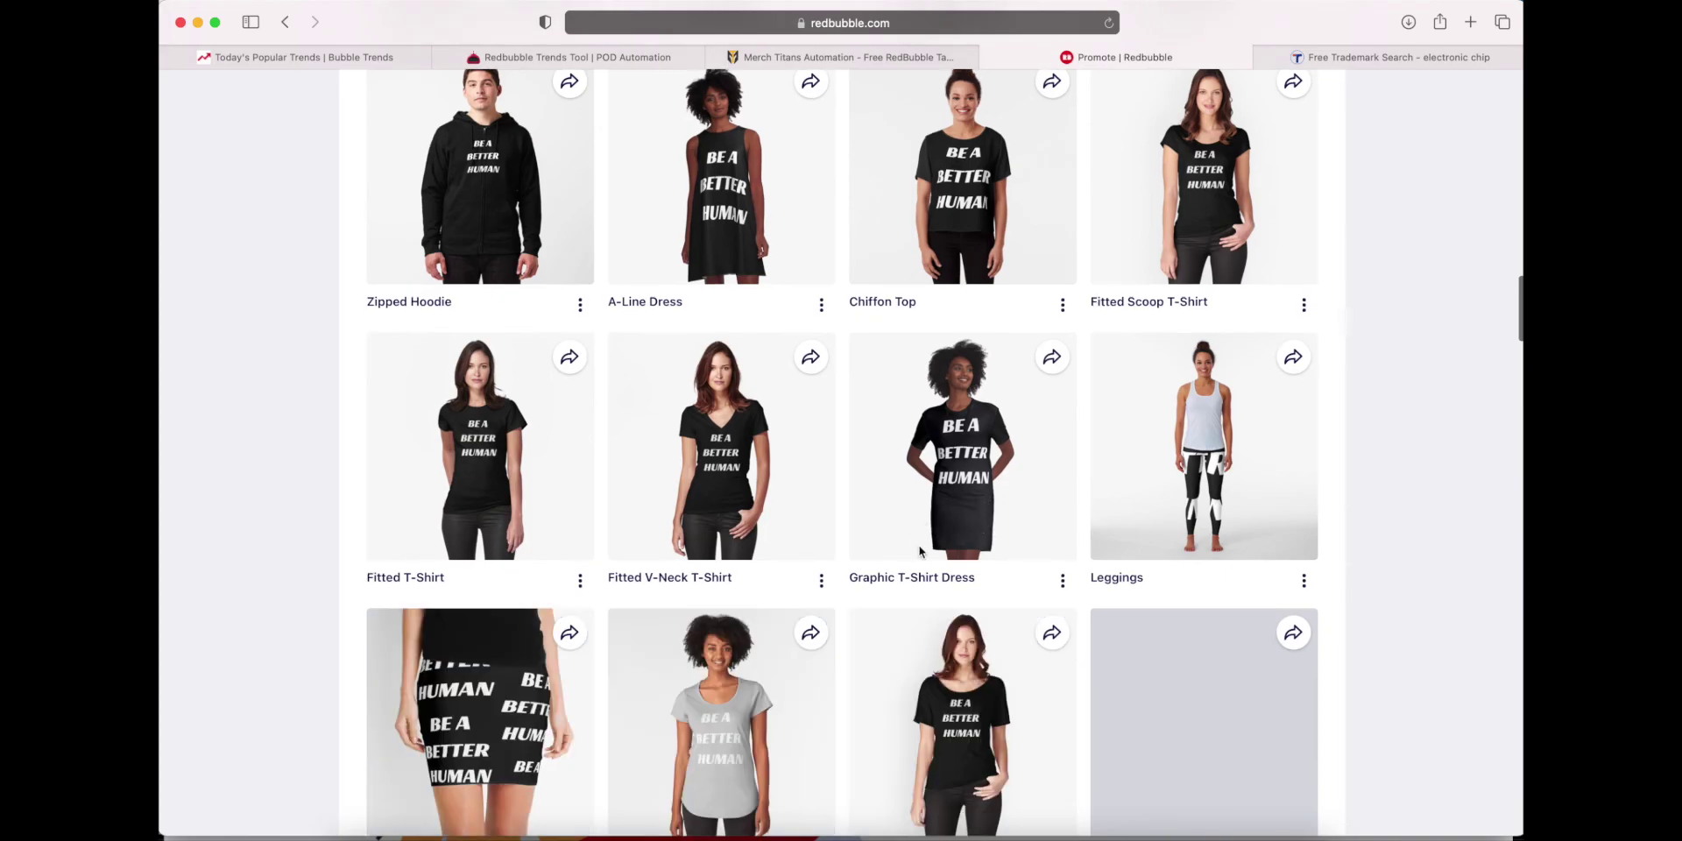
scroll(922, 550, "down", 3)
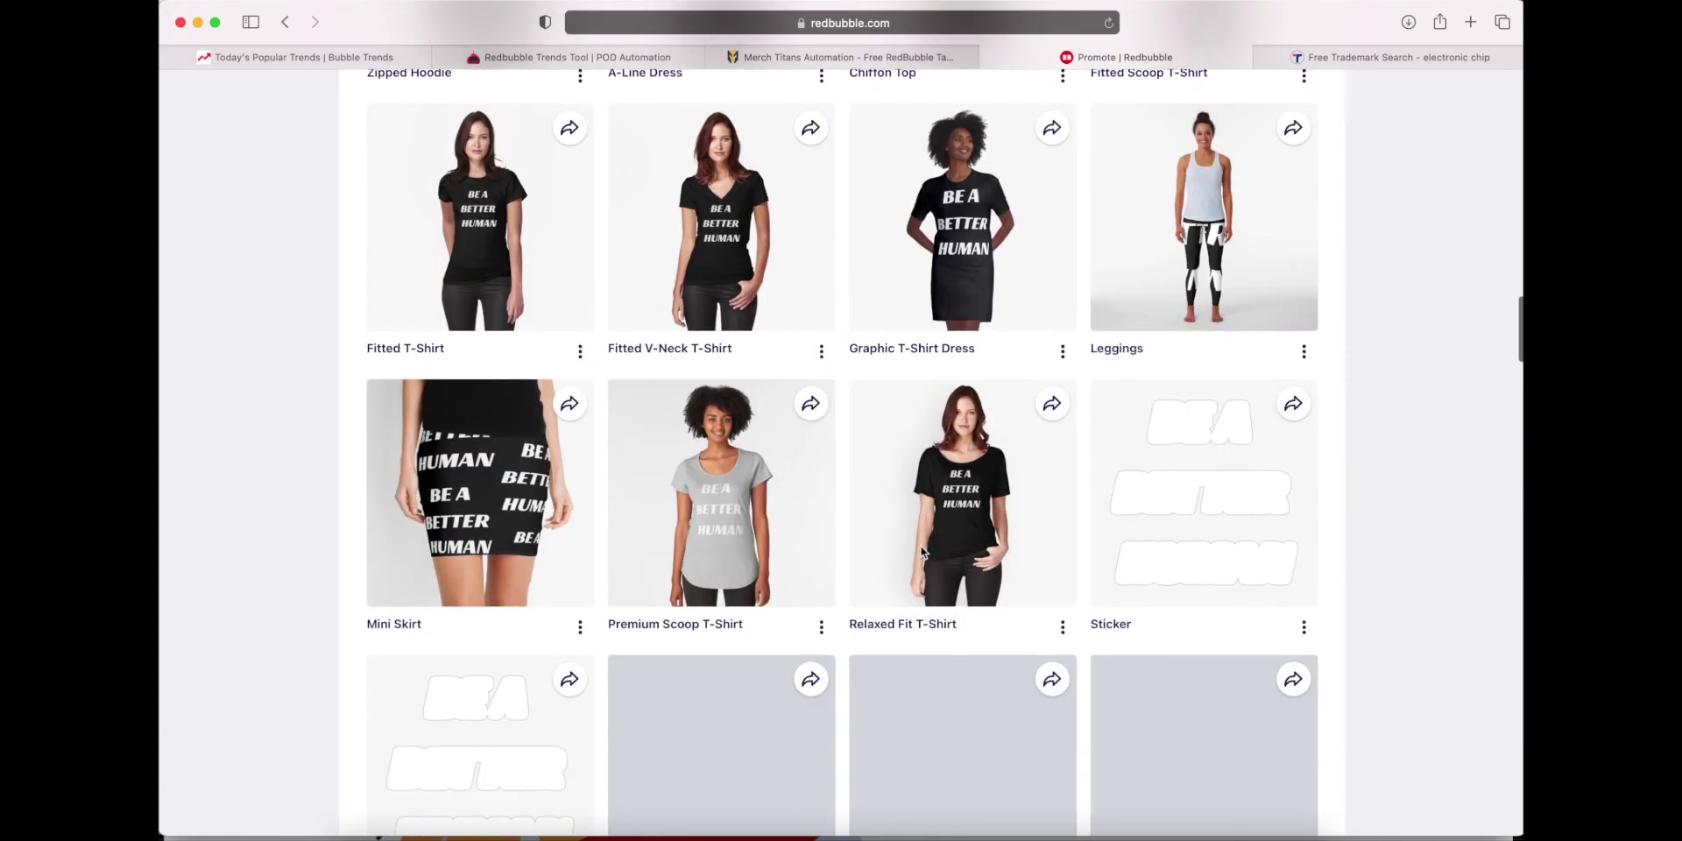
scroll(922, 550, "down", 4)
scroll(922, 551, "down", 9)
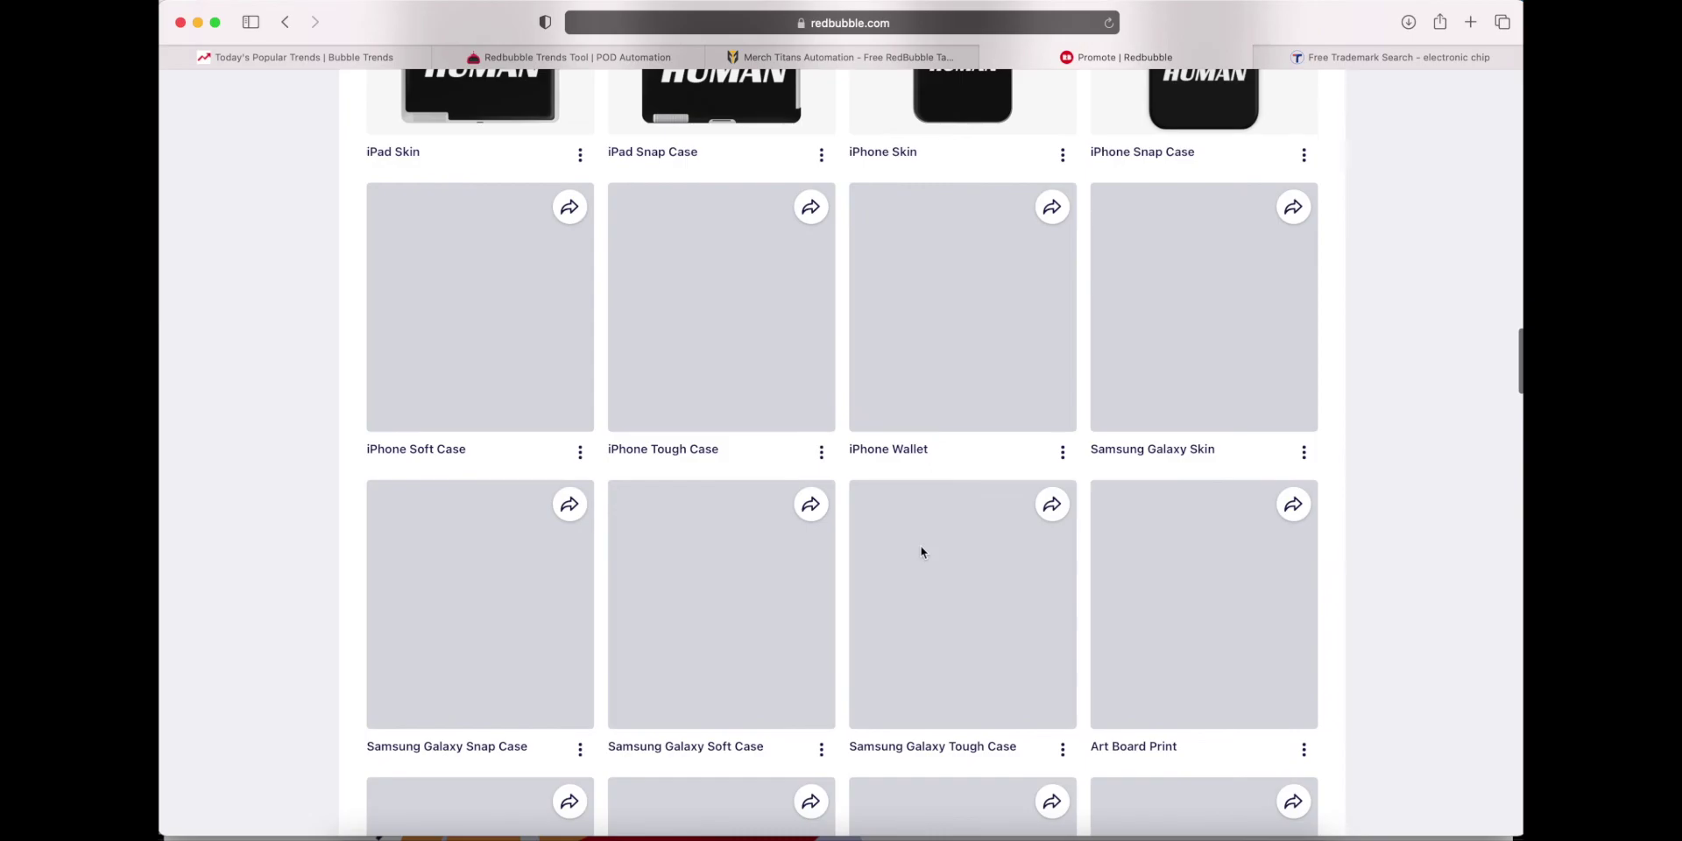
scroll(1317, 312, "down", 4)
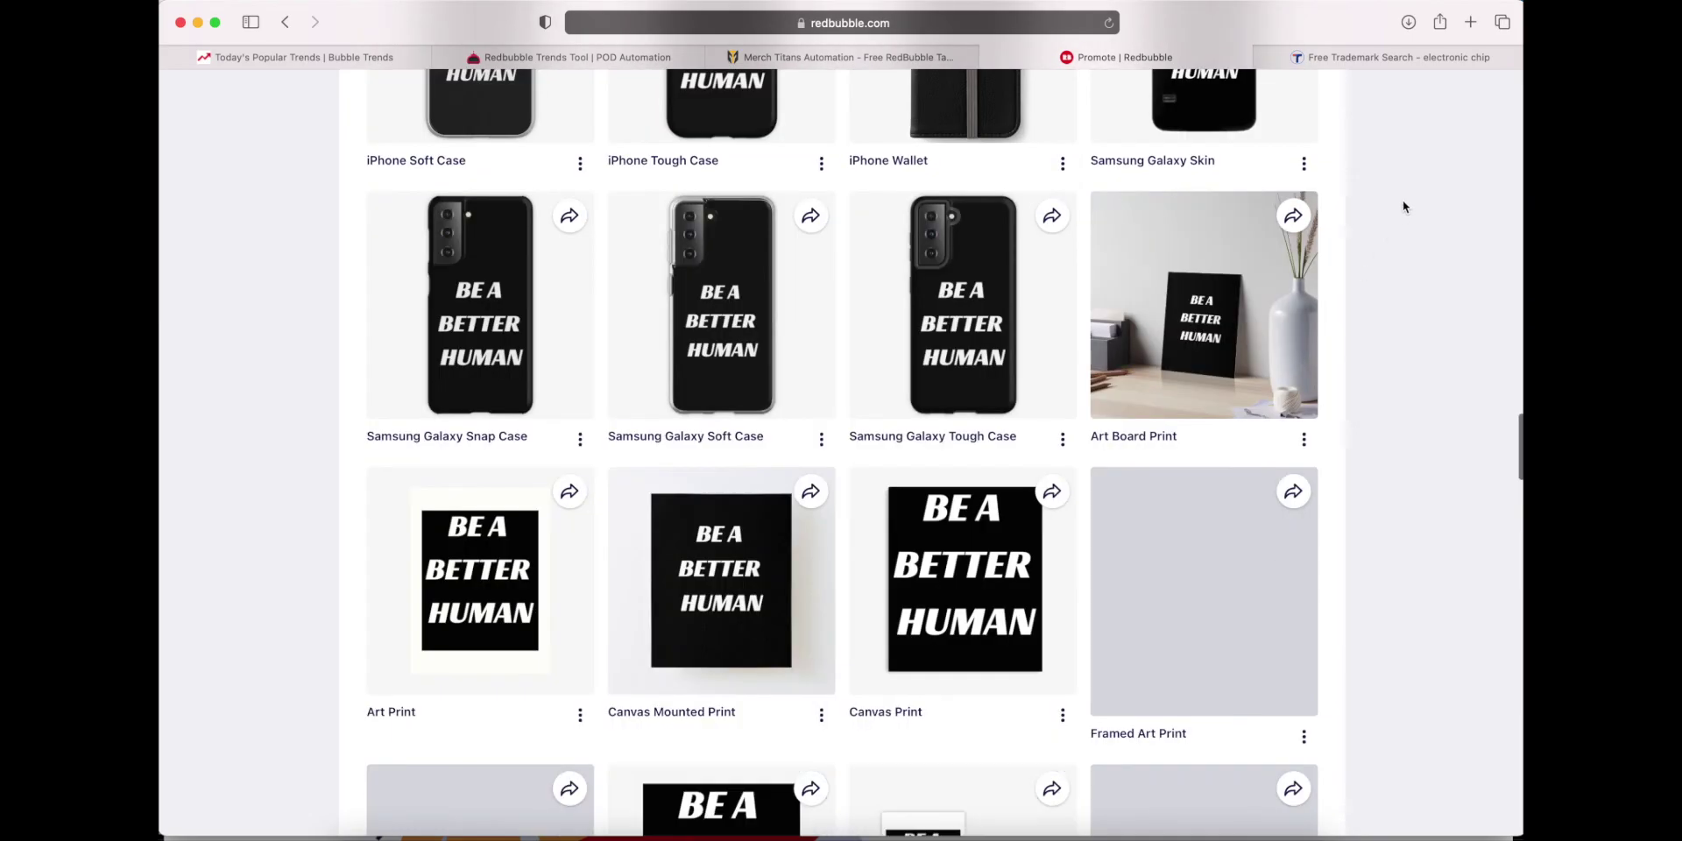